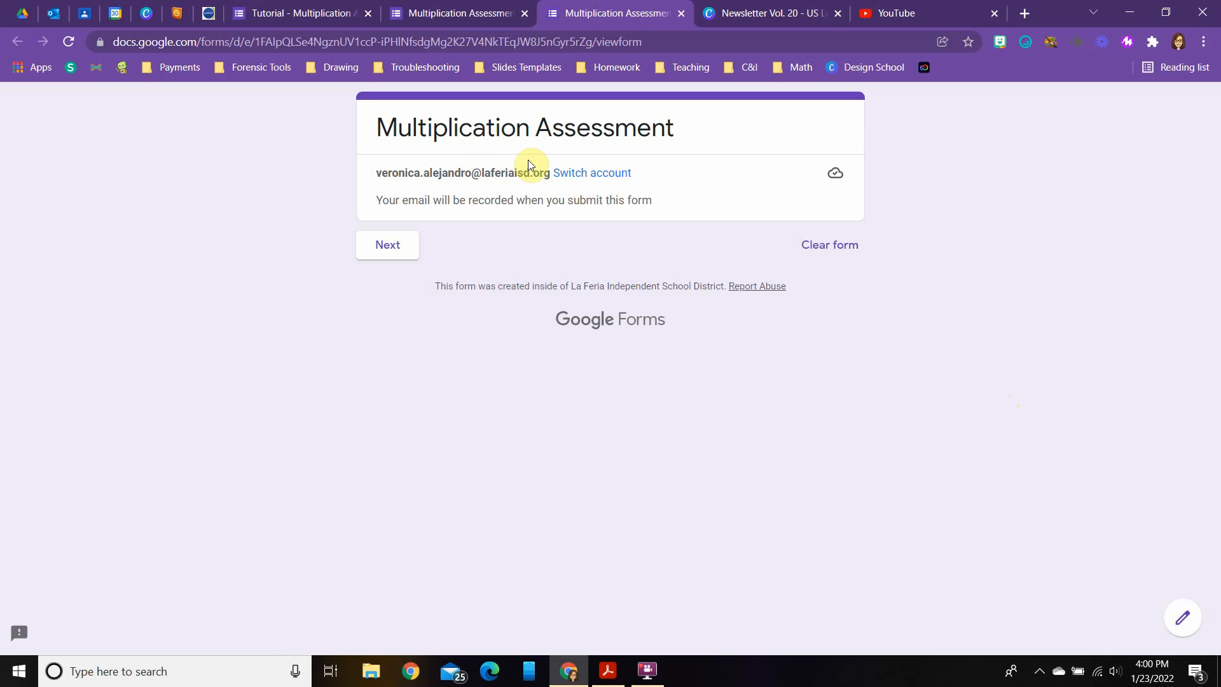
Start the Multiplication Assessment form, answer the 5 x 5 question with 10, and continue to the following section
click(384, 248)
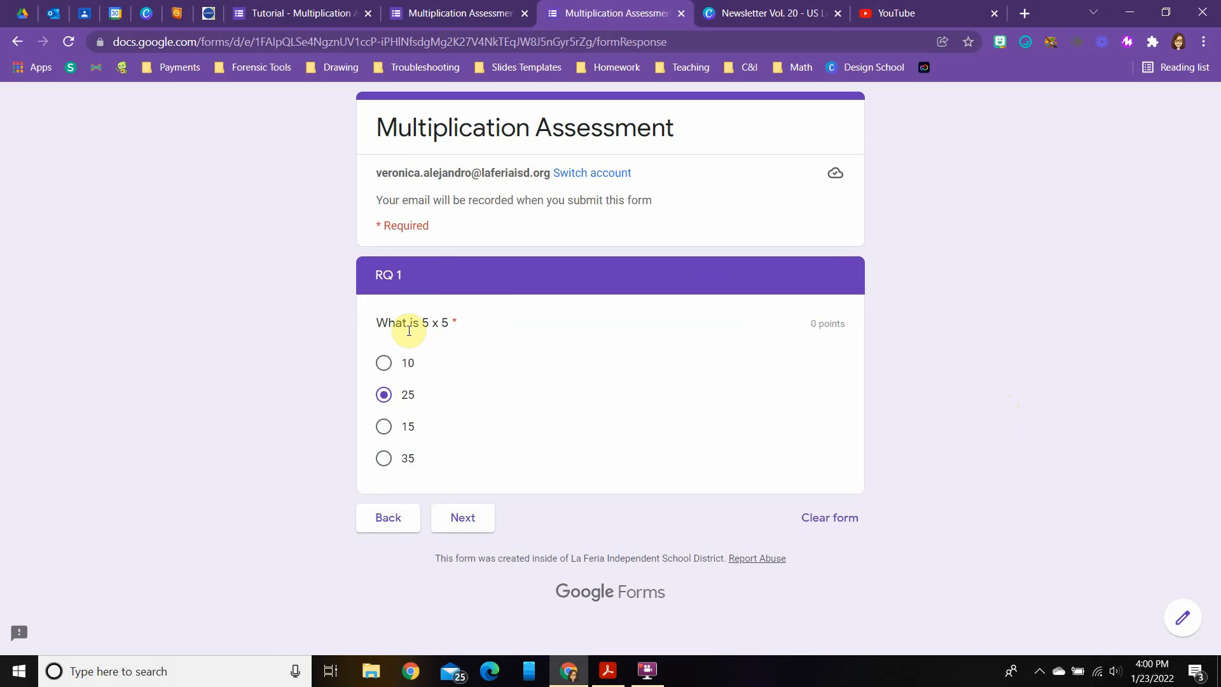
click(386, 368)
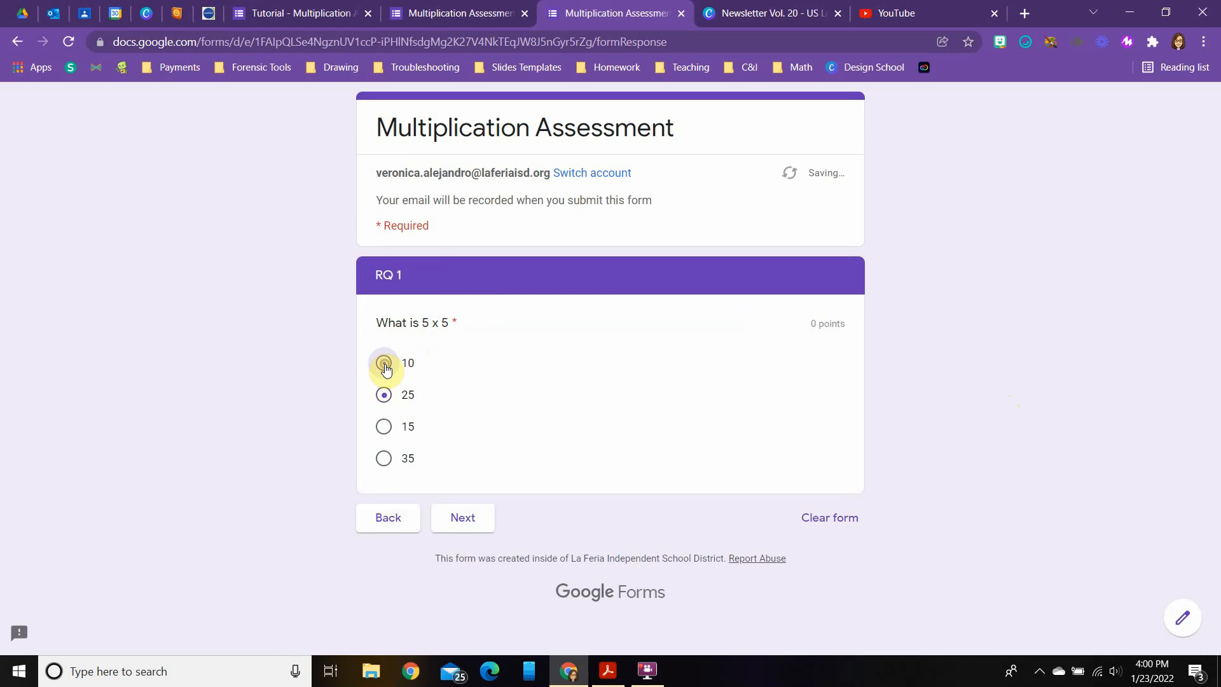
click(463, 517)
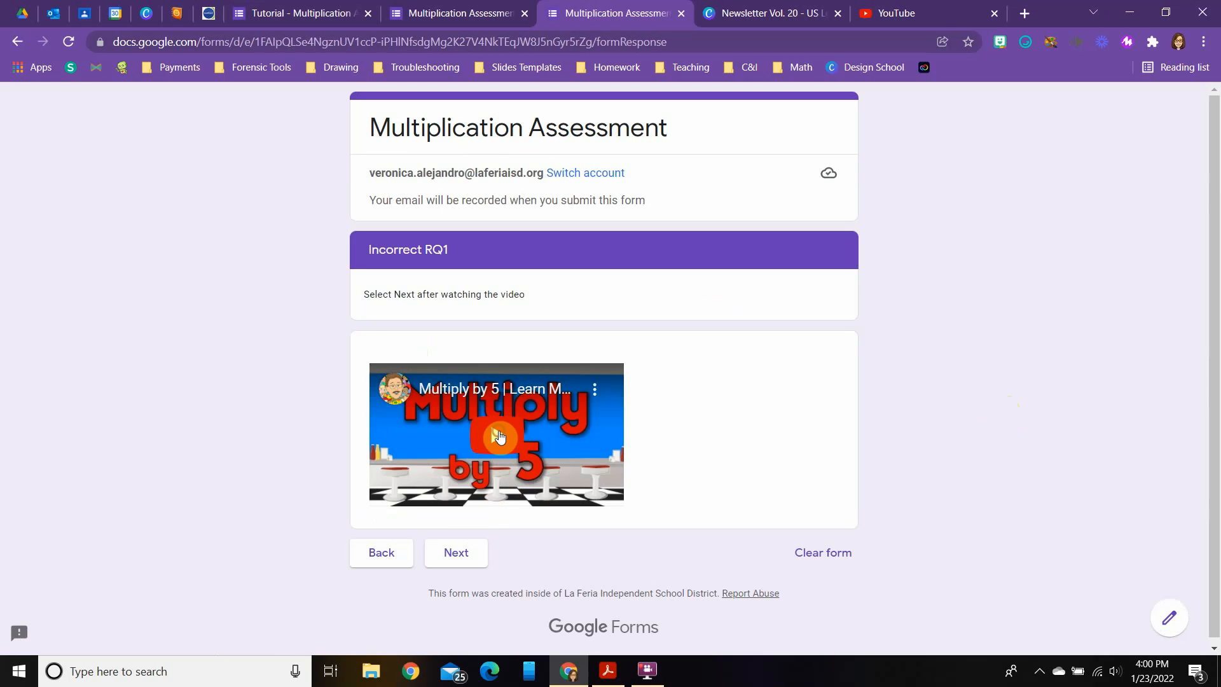
Play the Multiply by 5 review video briefly, pause it, and continue back to the 5 x 5 question
click(498, 434)
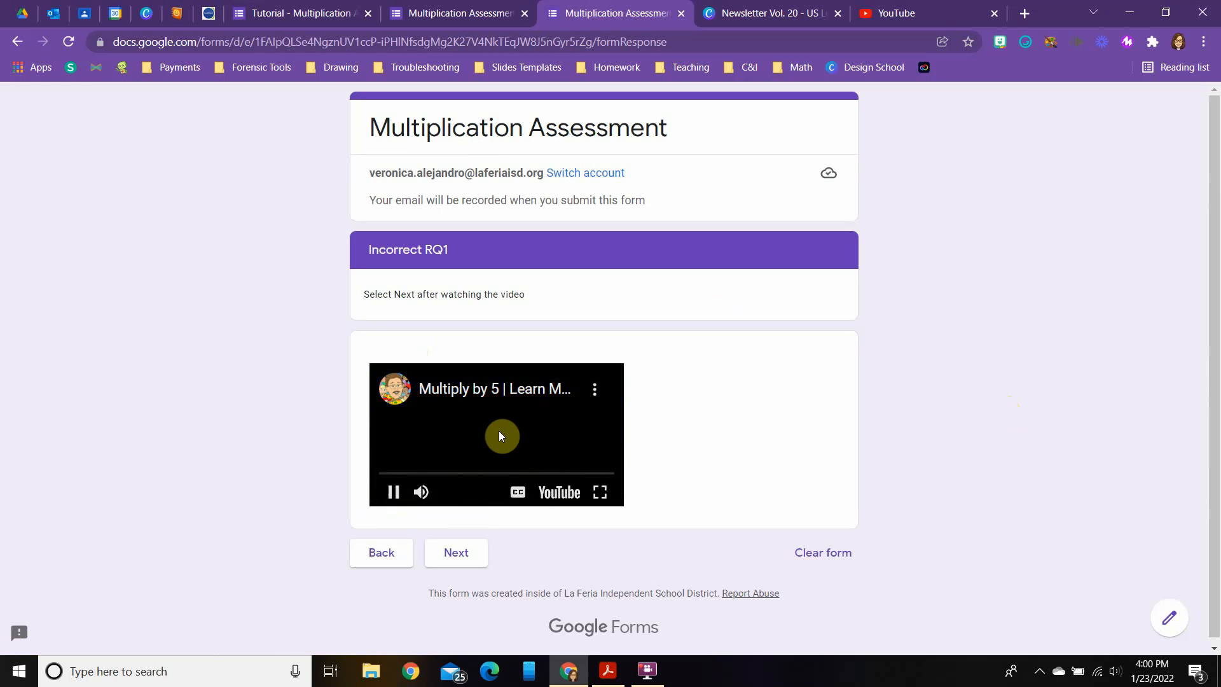
click(393, 493)
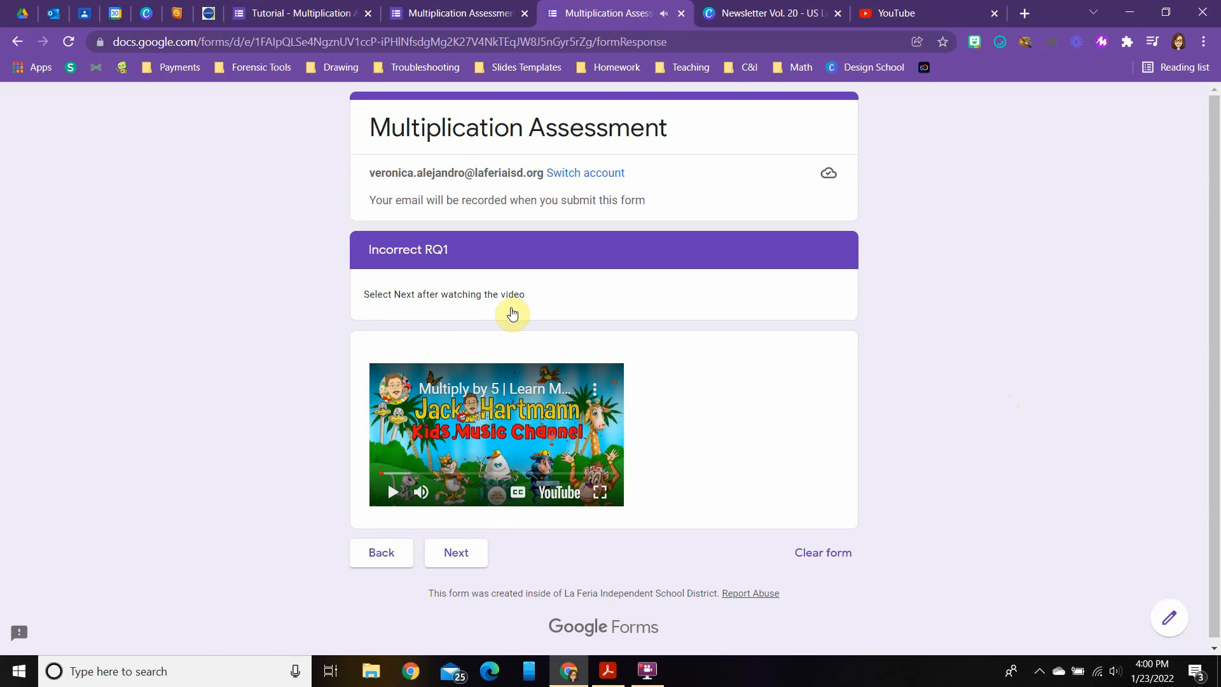
click(466, 548)
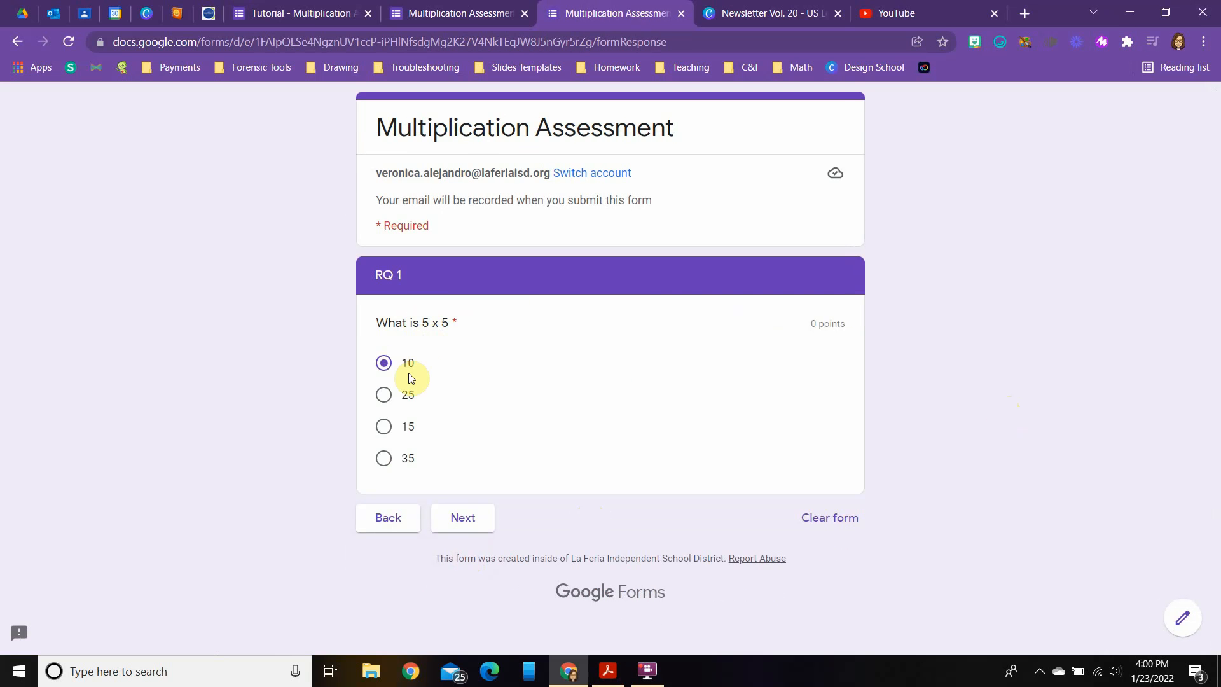
Change the 5 x 5 answer to 15 and proceed through the Incorrect RQ1 video section
click(384, 427)
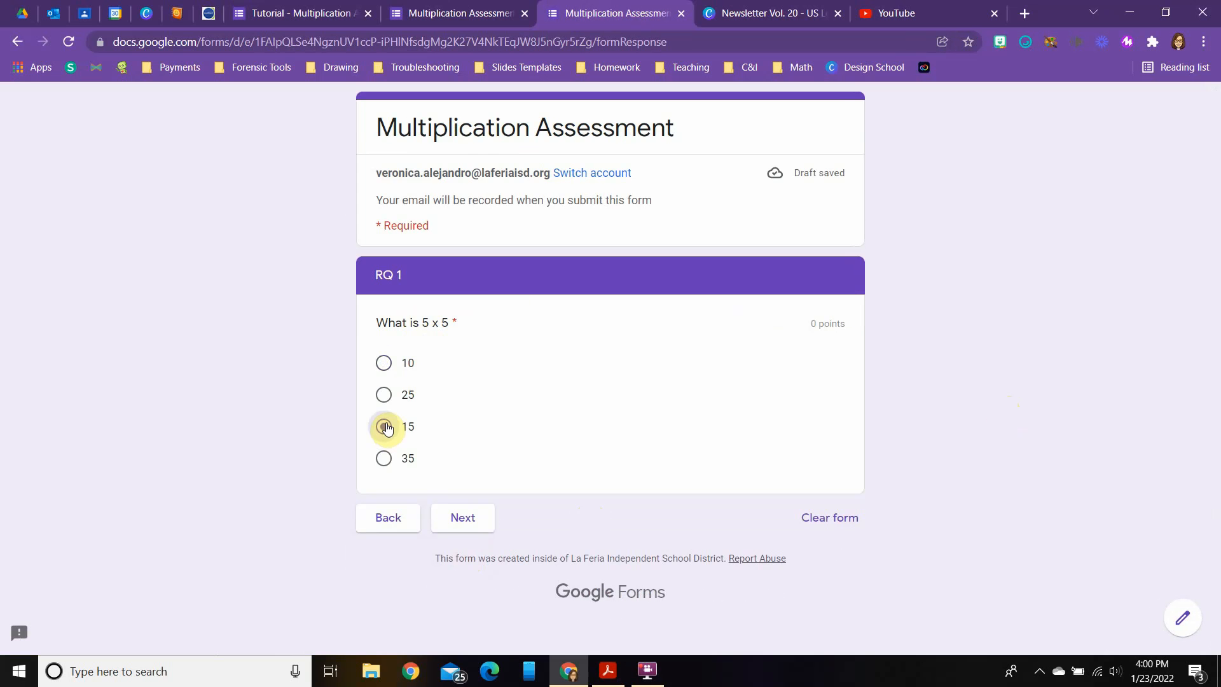
click(471, 520)
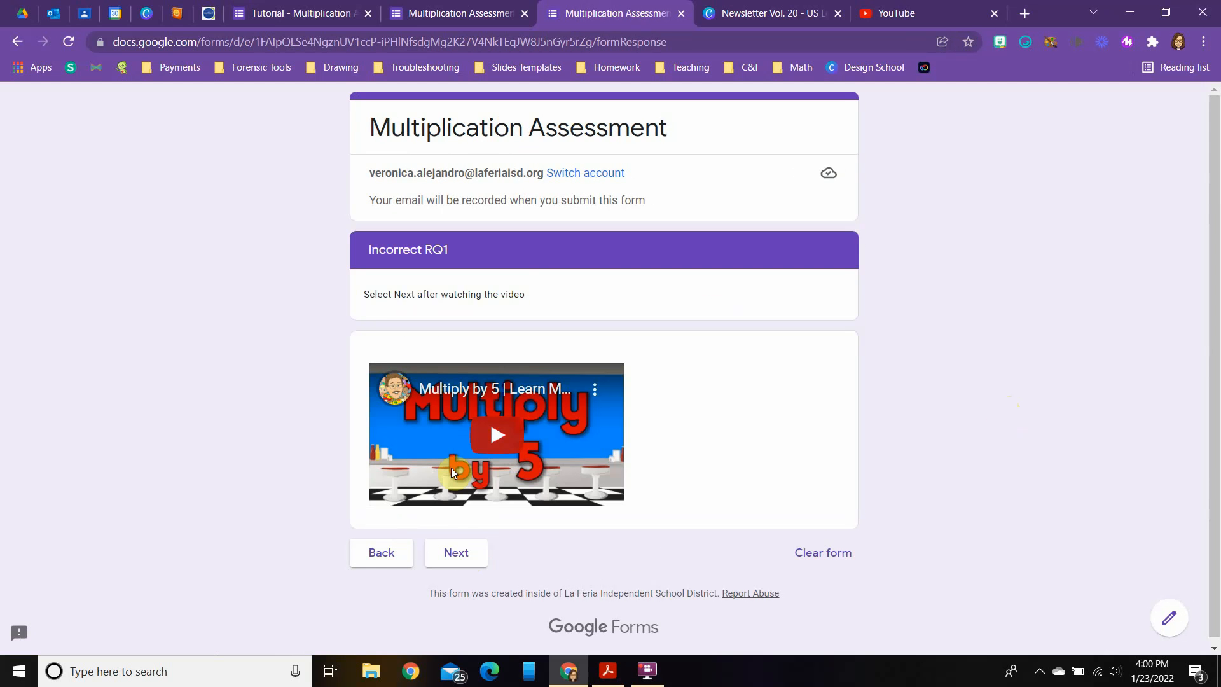
click(460, 558)
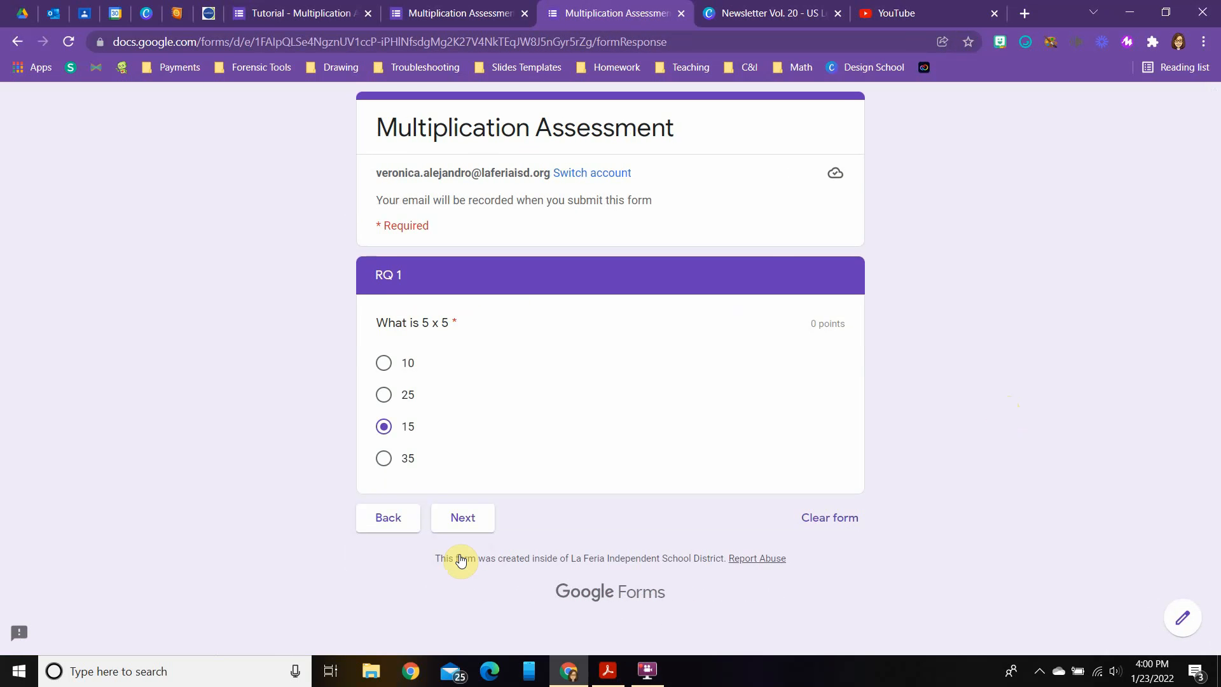
Answer the 5 x 5 question with 25, continue to the Assessment section, and look over its questions
click(384, 396)
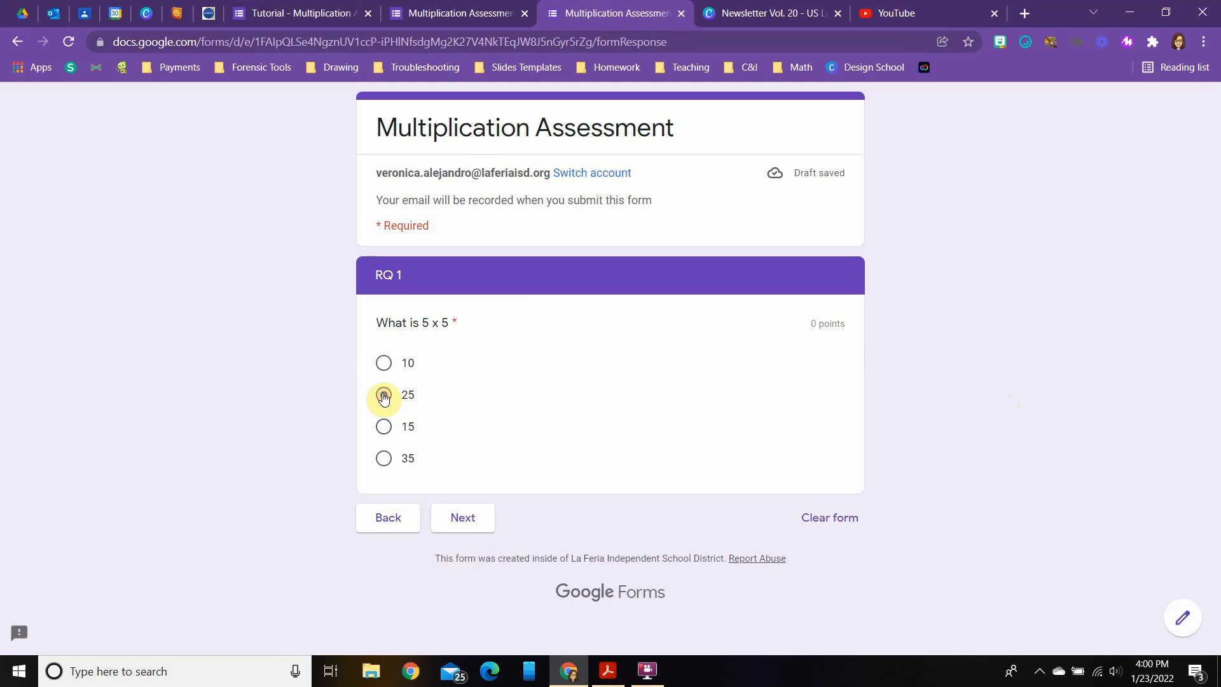
click(477, 529)
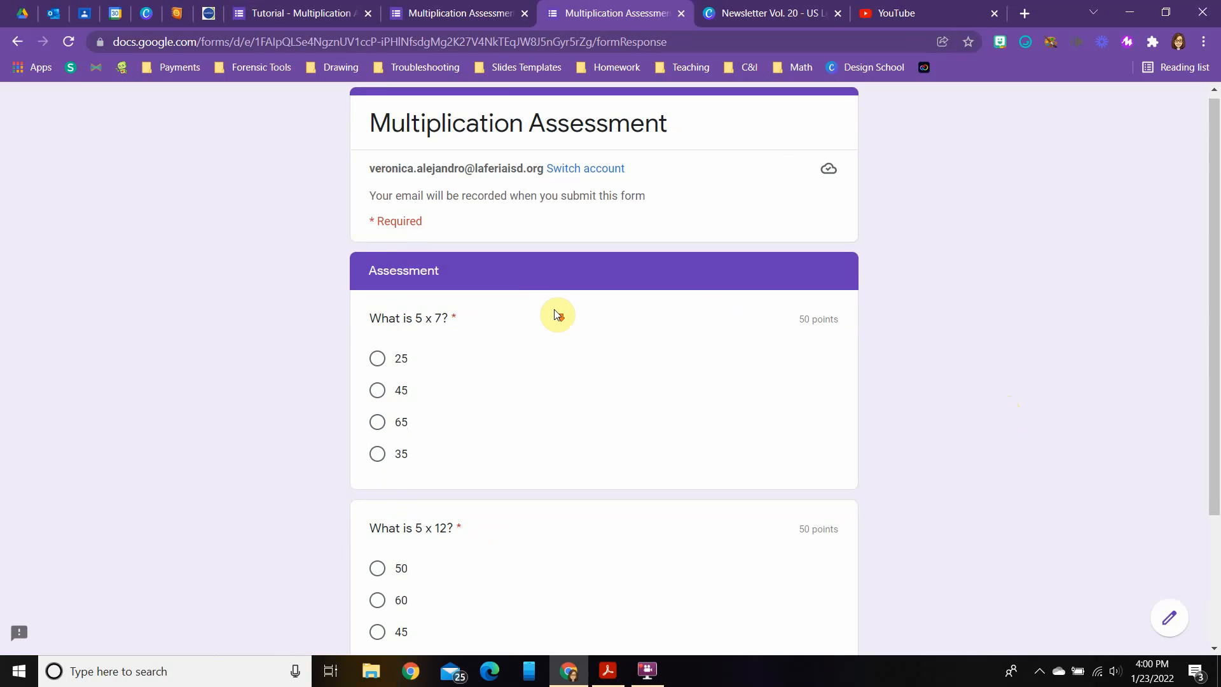
scroll(557, 314, down, 3)
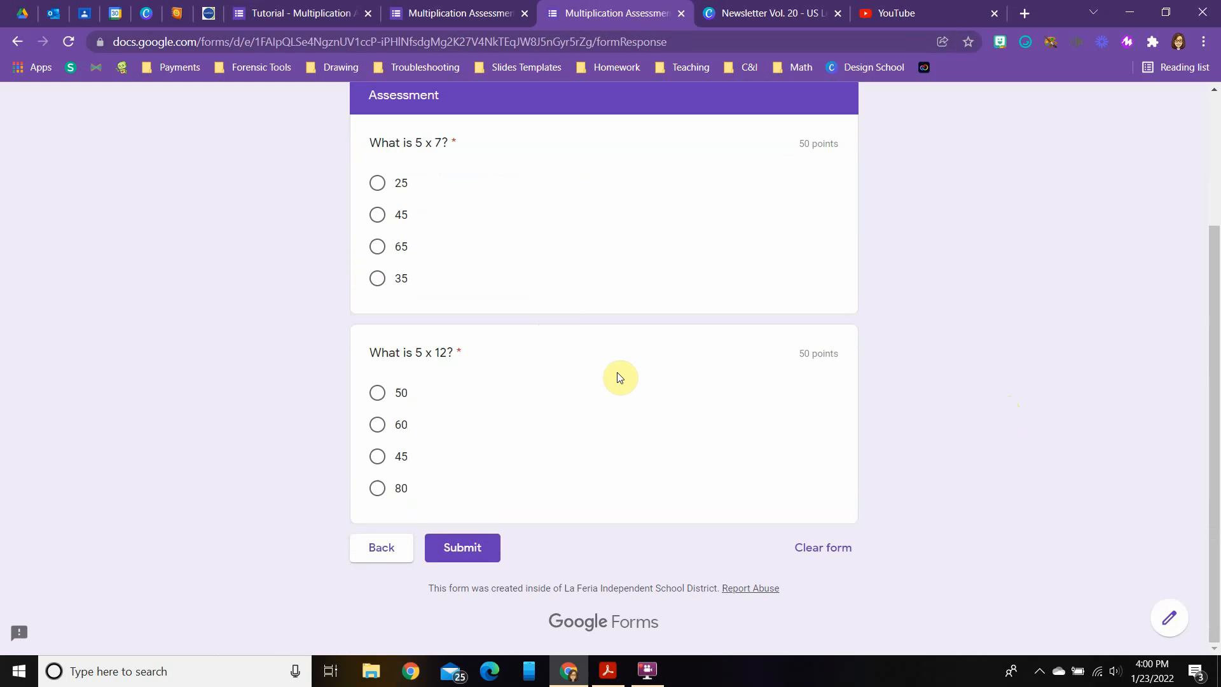
scroll(617, 385, up, 3)
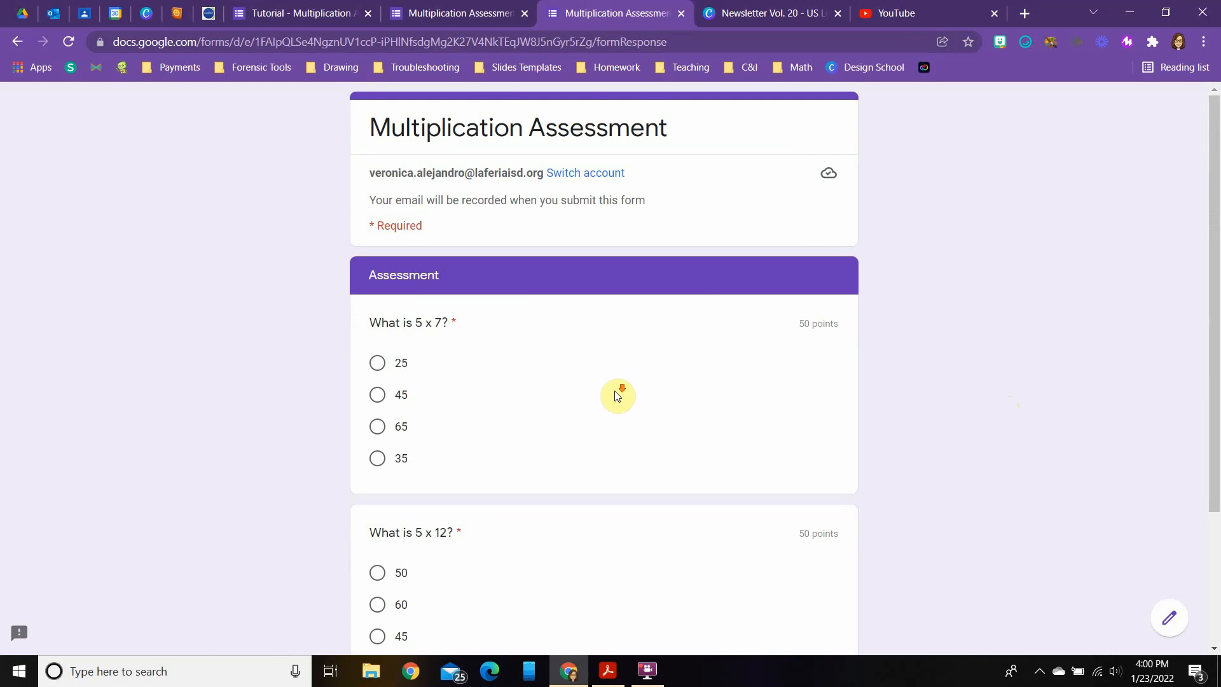
scroll(617, 388, down, 1)
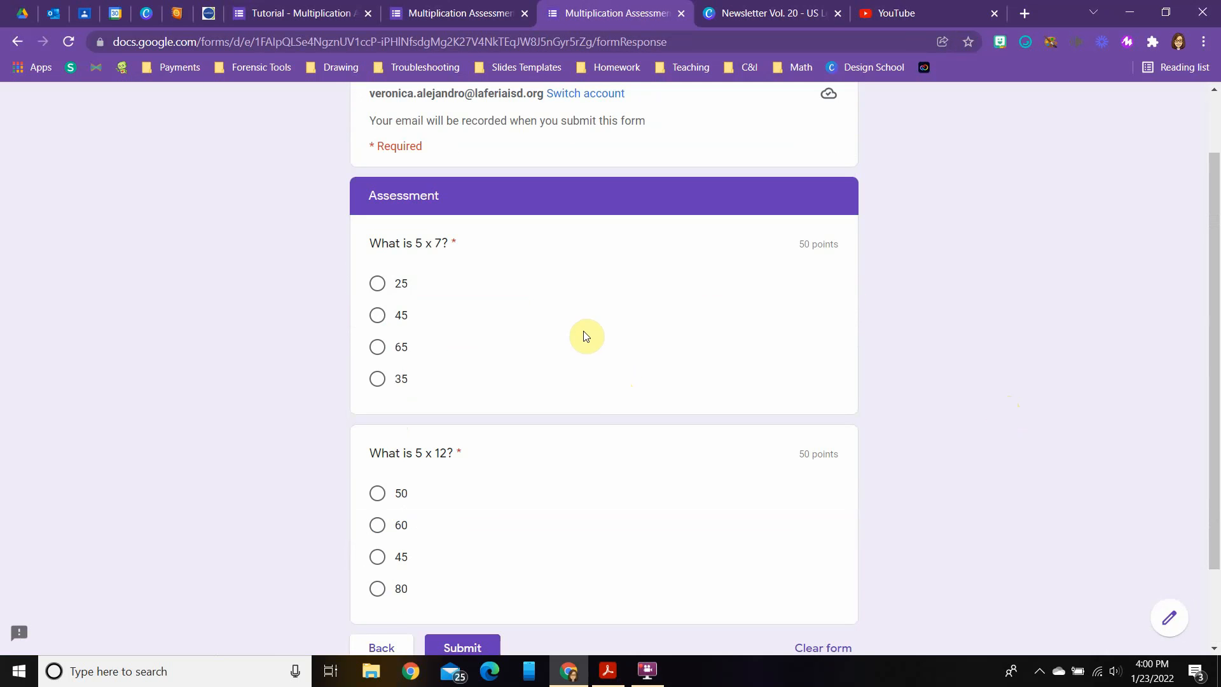
scroll(603, 348, down, 2)
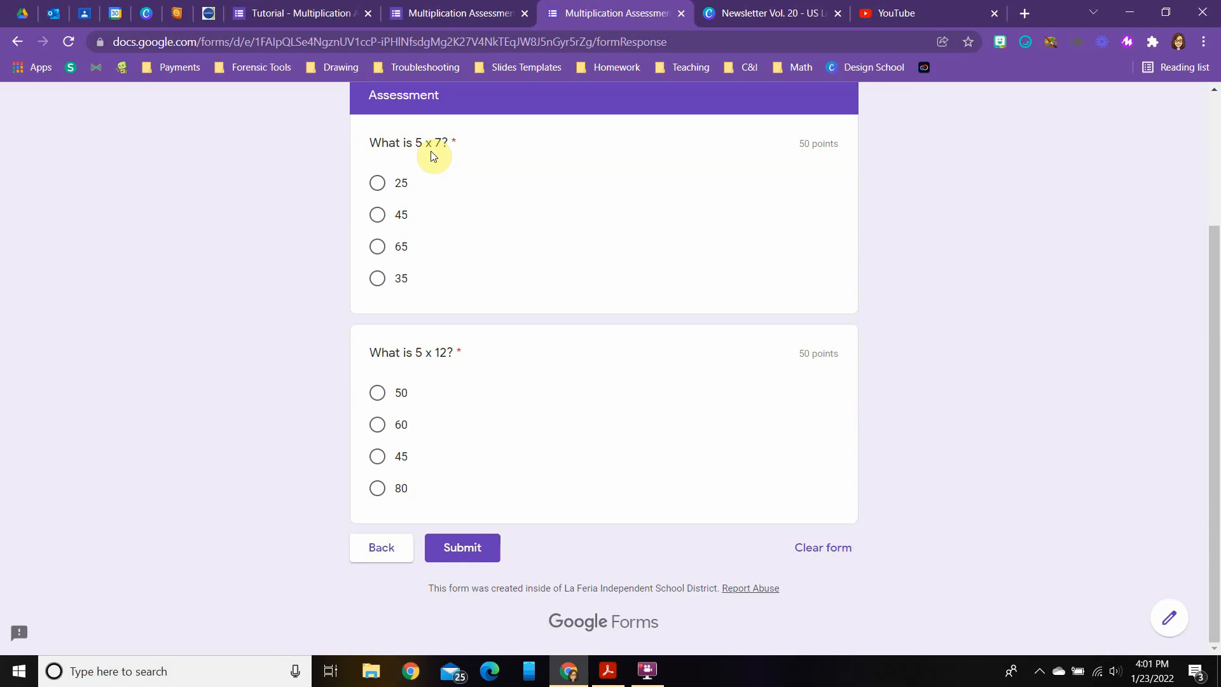
Answer 5 x 7 with 25 and 5 x 12 with 60, and submit the form
click(380, 185)
click(379, 426)
click(463, 547)
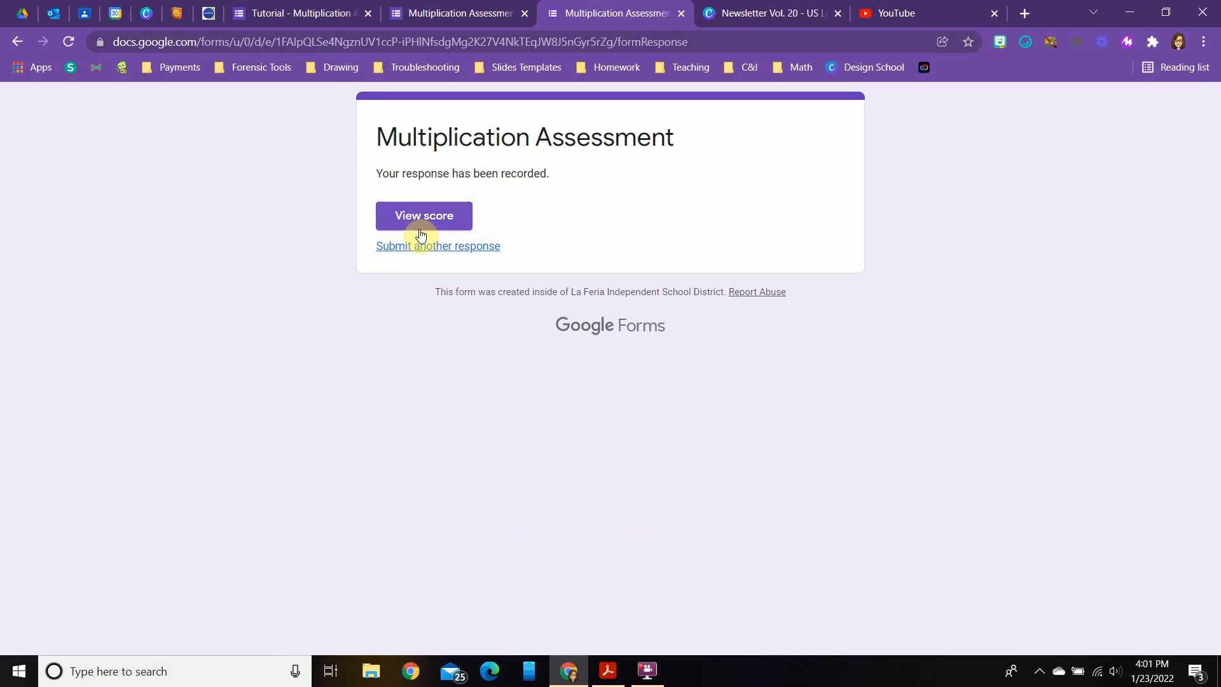
Open the score for the submitted response and review the results for each section and question
click(416, 218)
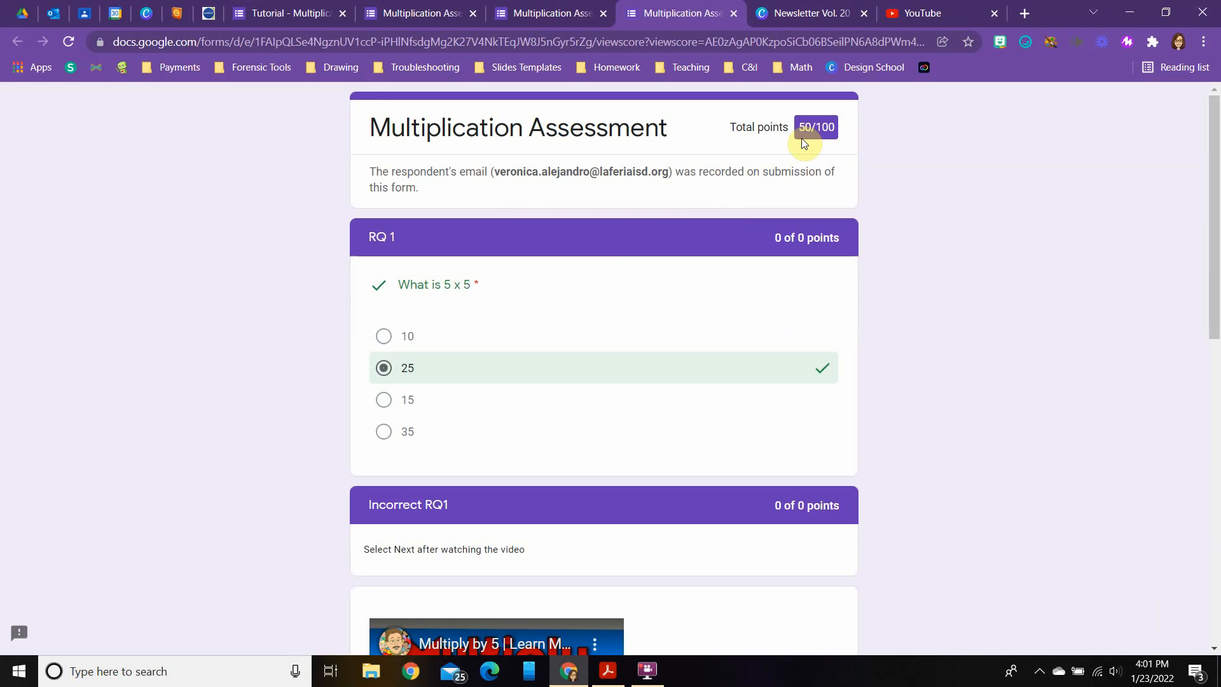
scroll(971, 280, down, 4)
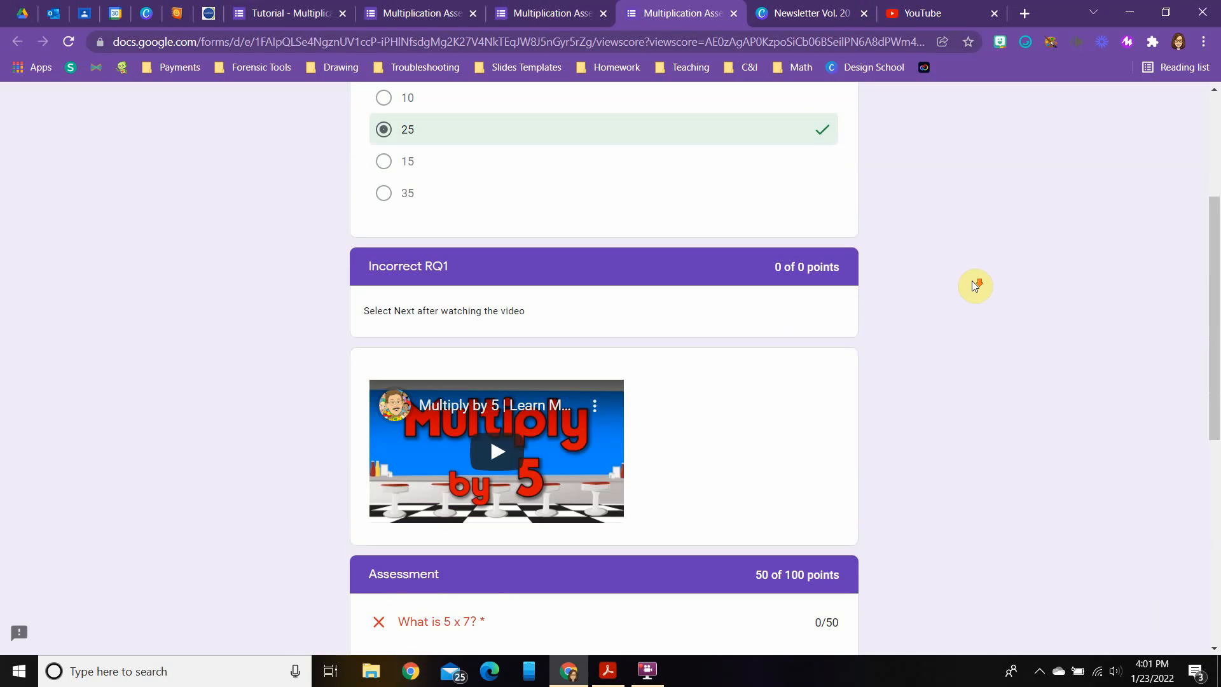
scroll(969, 343, down, 3)
scroll(969, 354, down, 2)
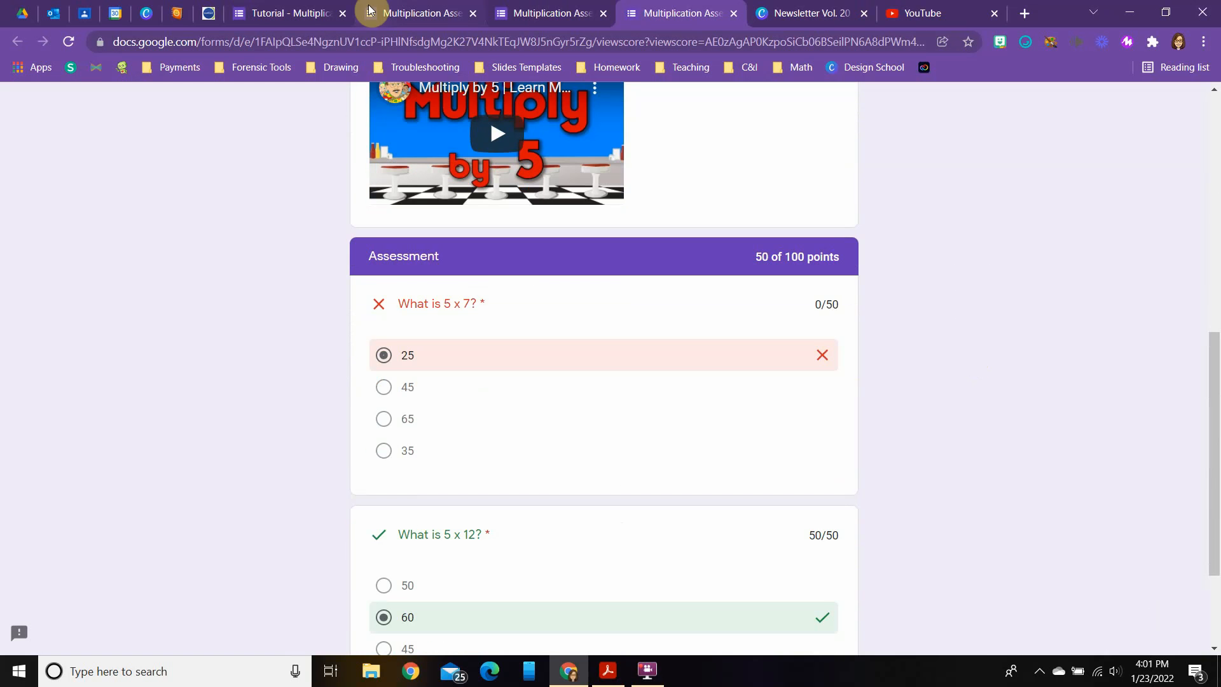
Switch to the form editor and examine the RQ 1 and Incorrect RQ1 sections and where each section leads
click(440, 10)
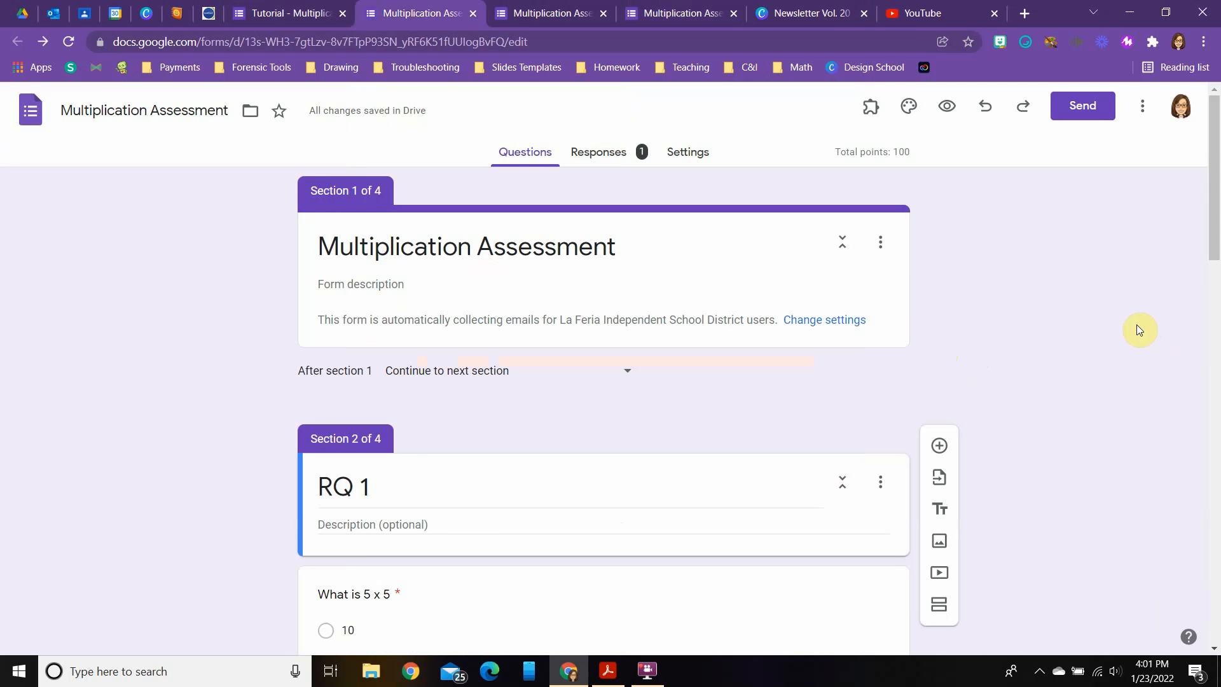
scroll(670, 286, down, 3)
scroll(672, 293, up, 3)
scroll(509, 302, down, 3)
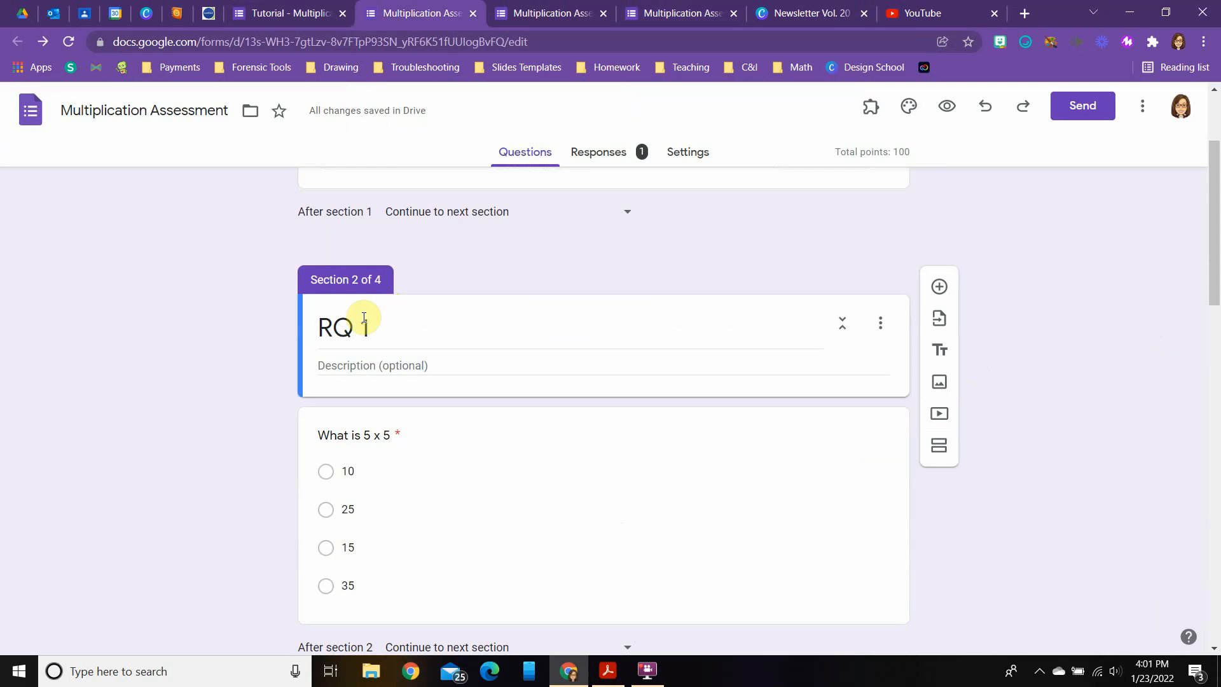
scroll(471, 329, down, 5)
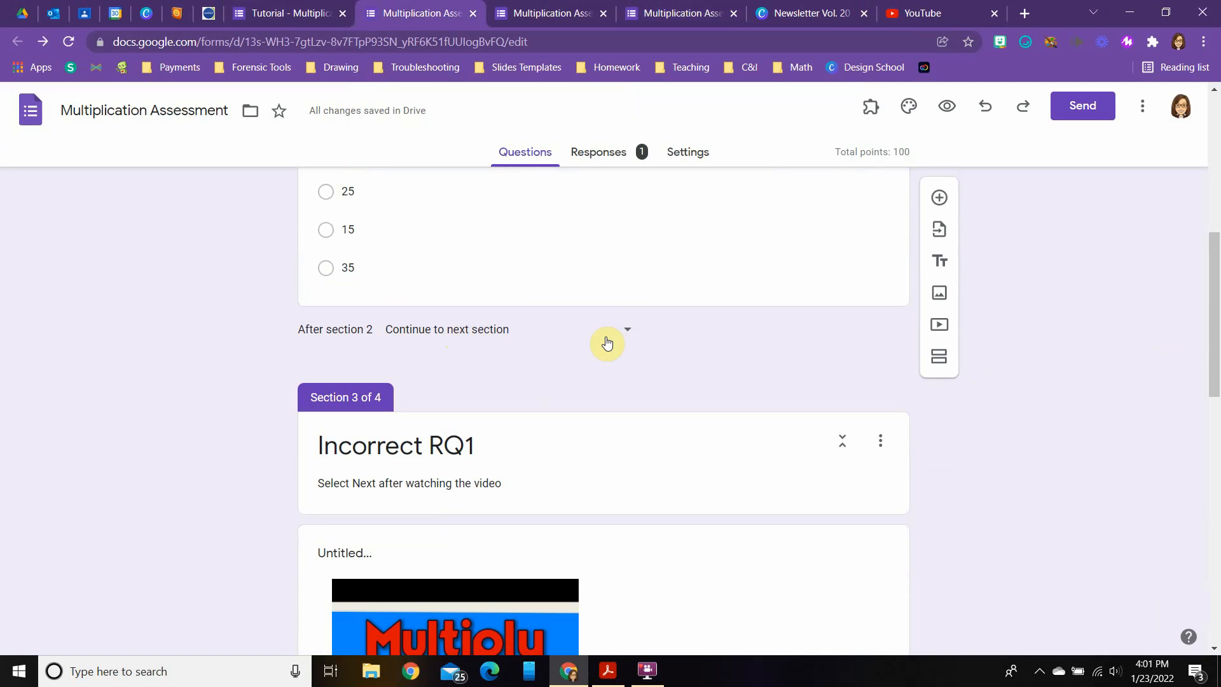
scroll(620, 336, down, 4)
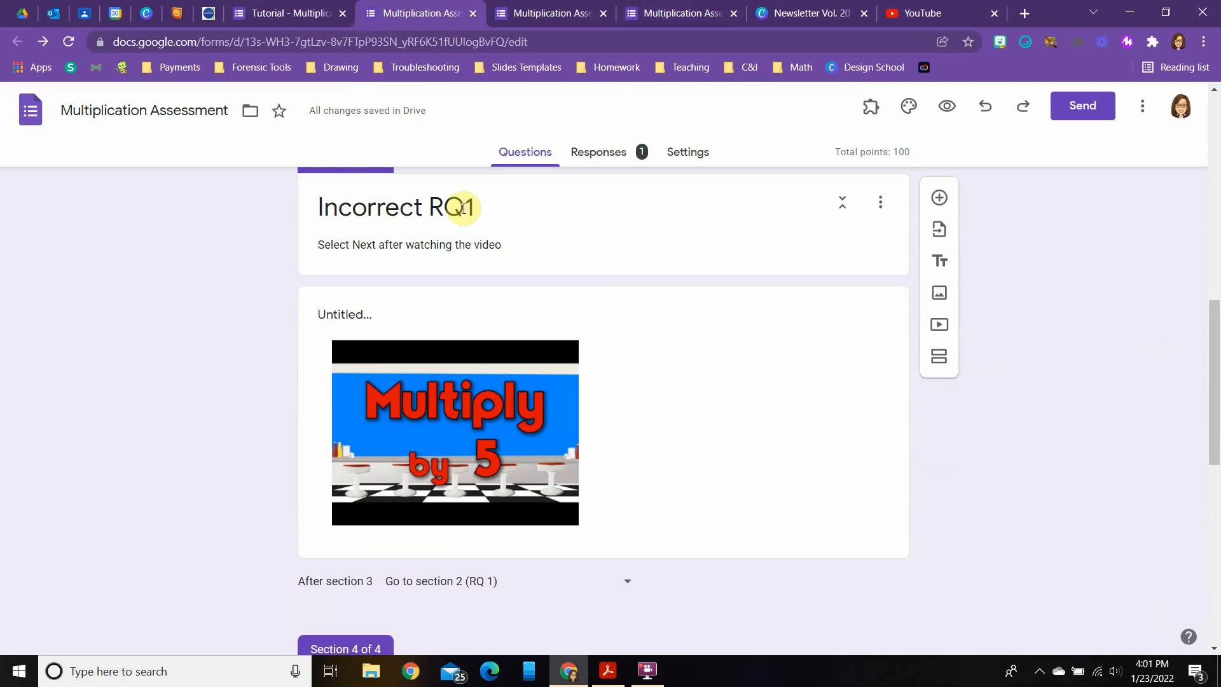
scroll(538, 257, up, 3)
scroll(538, 257, up, 3)
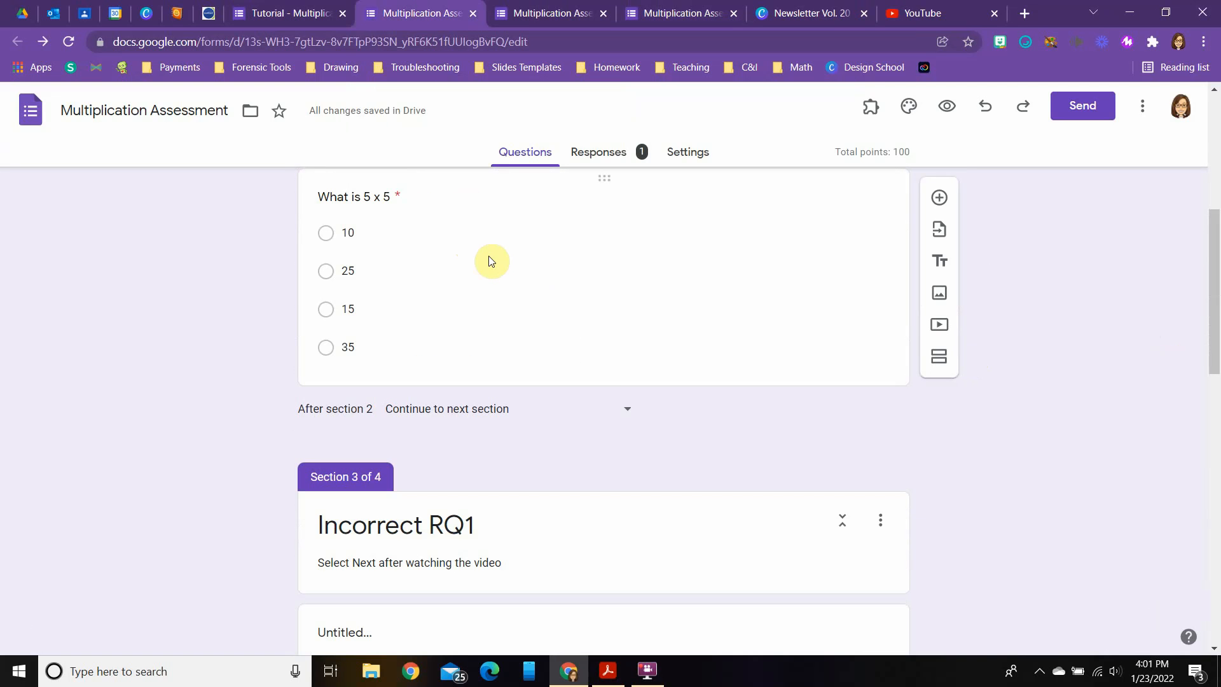
scroll(559, 407, down, 5)
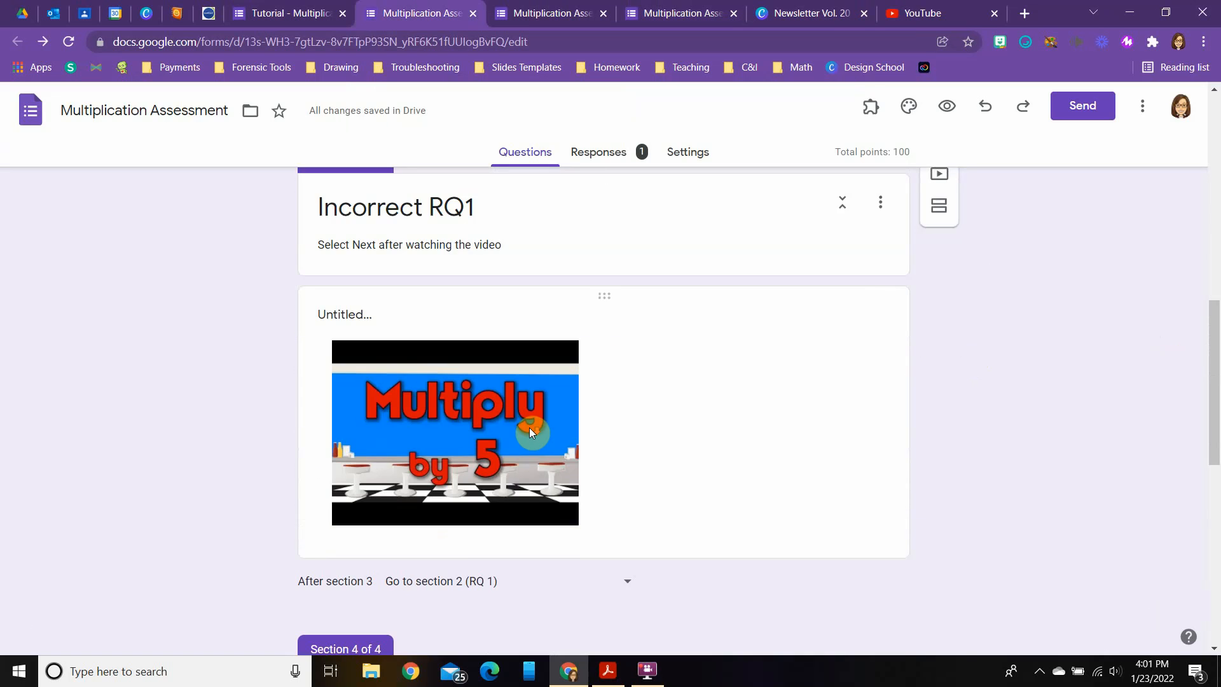
scroll(533, 430, down, 1)
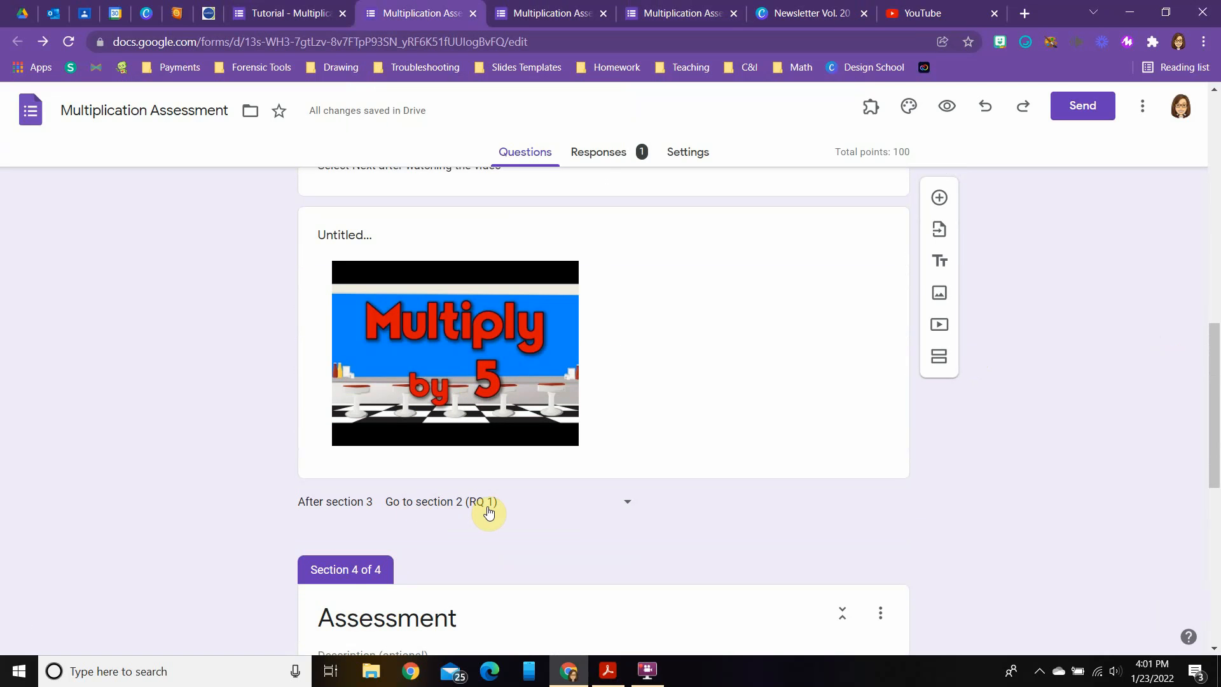
scroll(655, 517, up, 10)
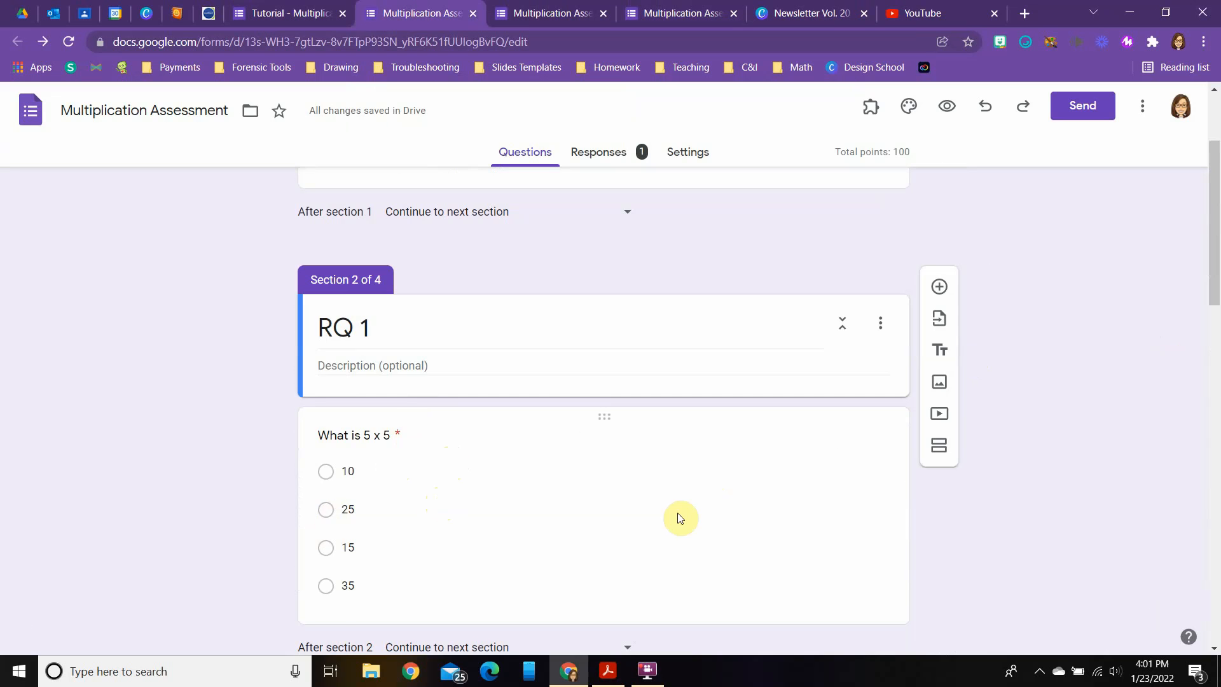
Open the 5 x 5 question for editing and examine its answer-based section routing and additional question options
scroll(986, 498, down, 1)
click(560, 430)
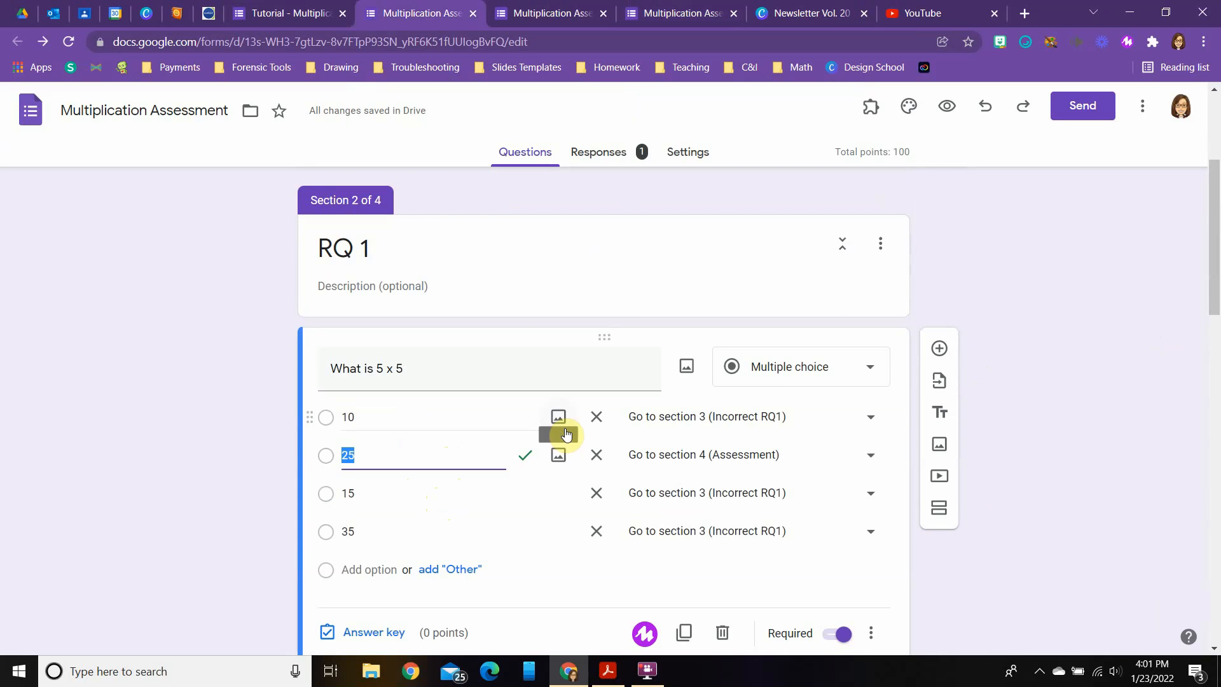
scroll(989, 368, down, 2)
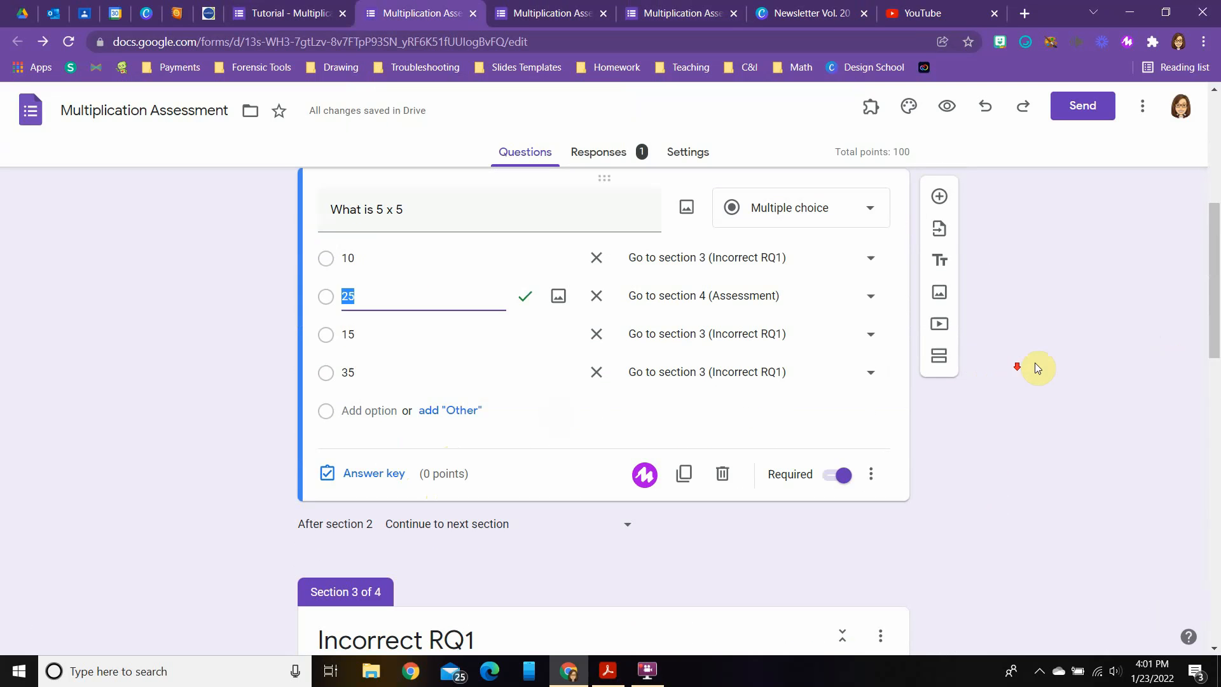
click(870, 473)
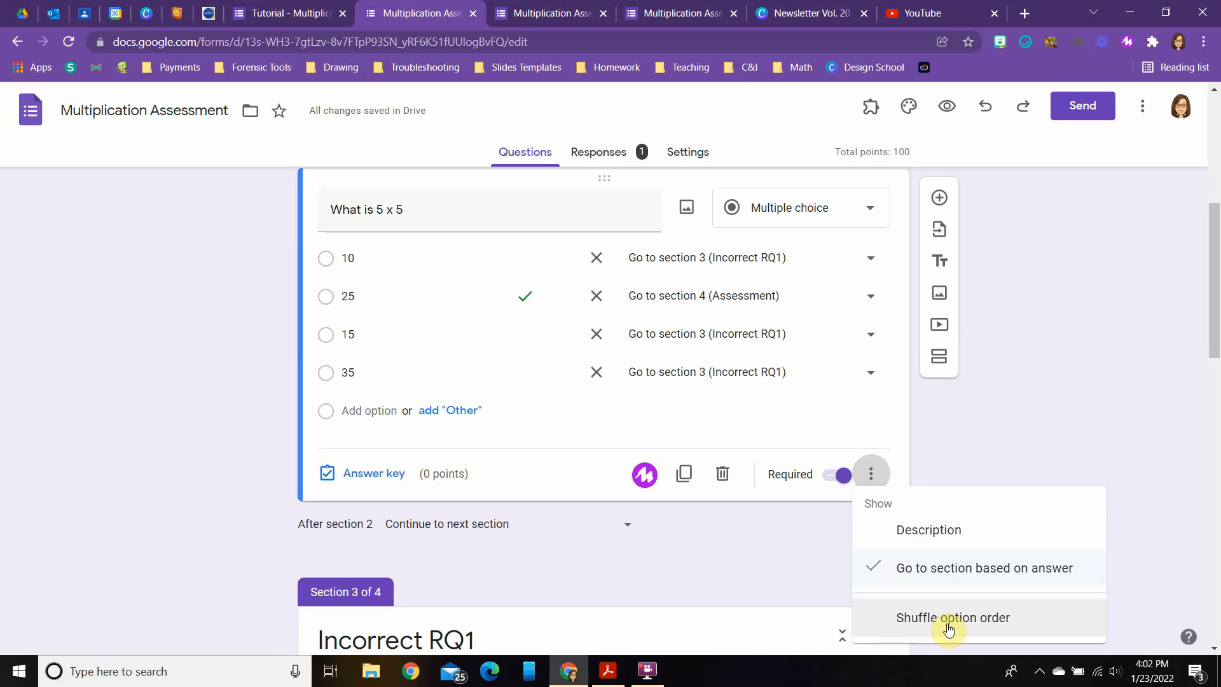
click(967, 404)
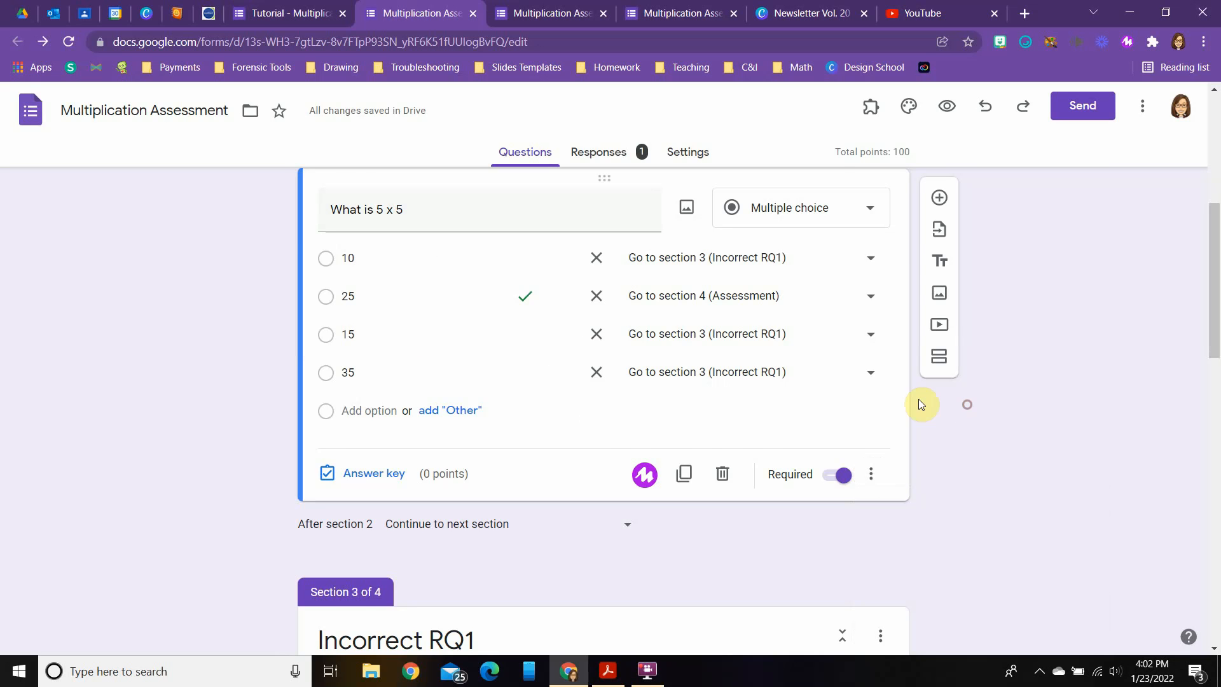
scroll(561, 310, up, 1)
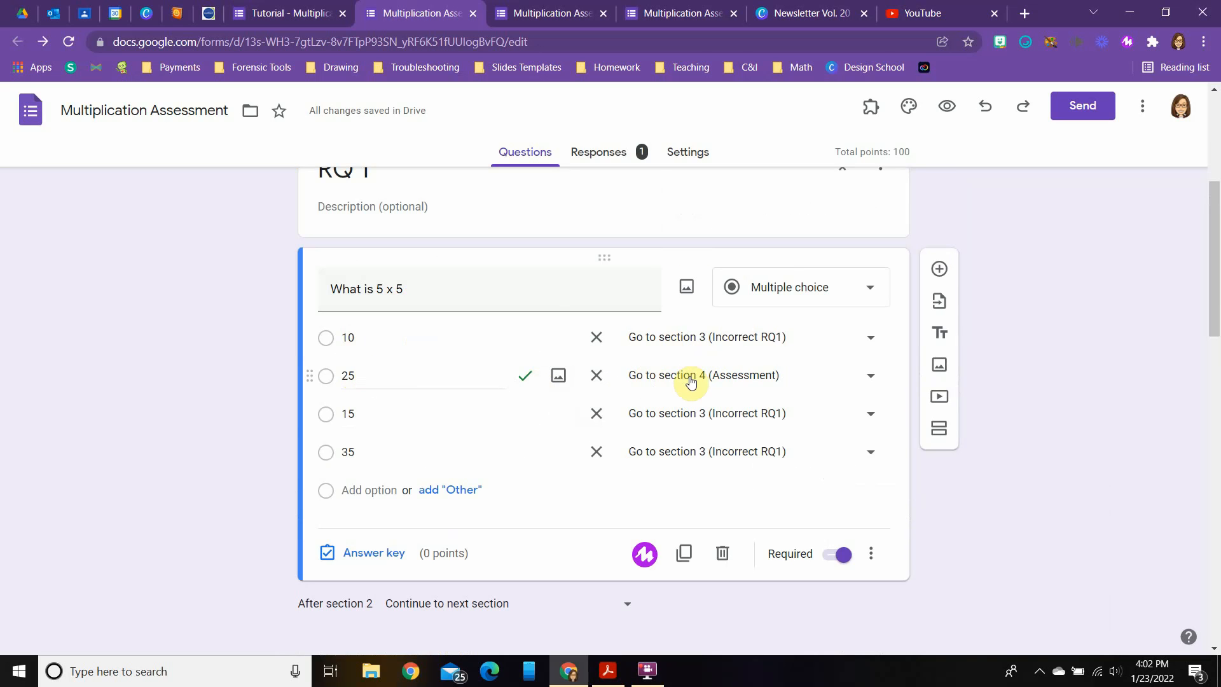
Examine the Incorrect RQ1 section and the Assessment section with its two multiplication questions
scroll(1018, 375, down, 10)
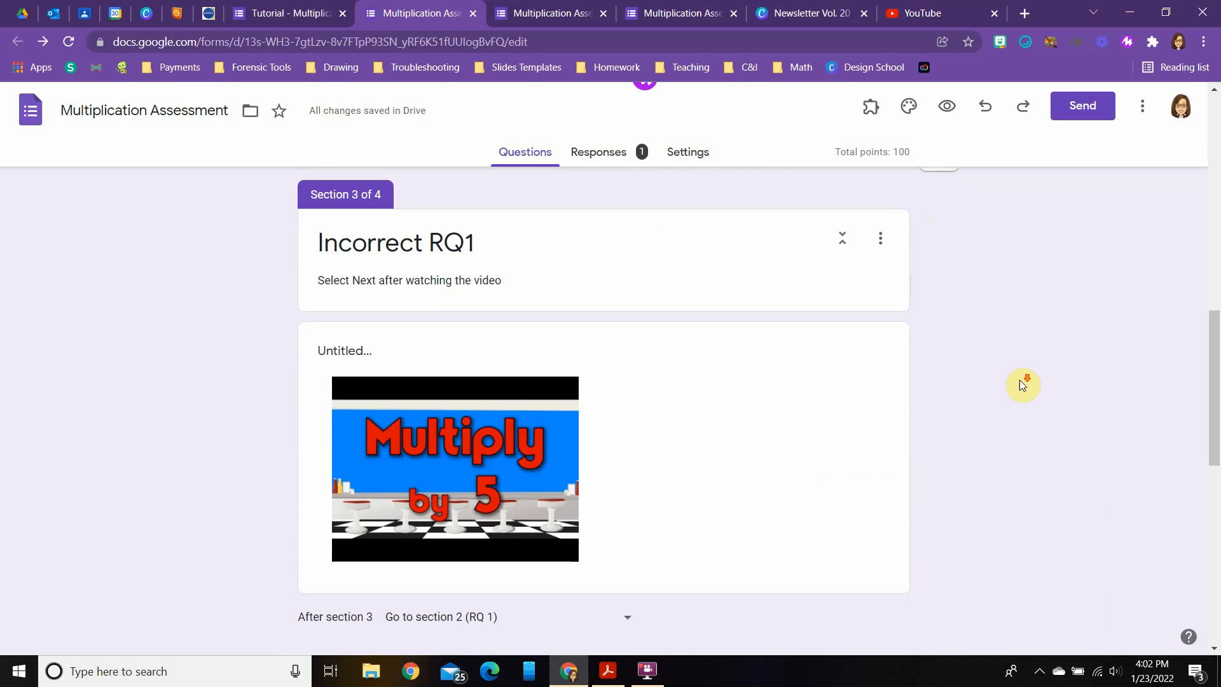
scroll(1018, 382, down, 4)
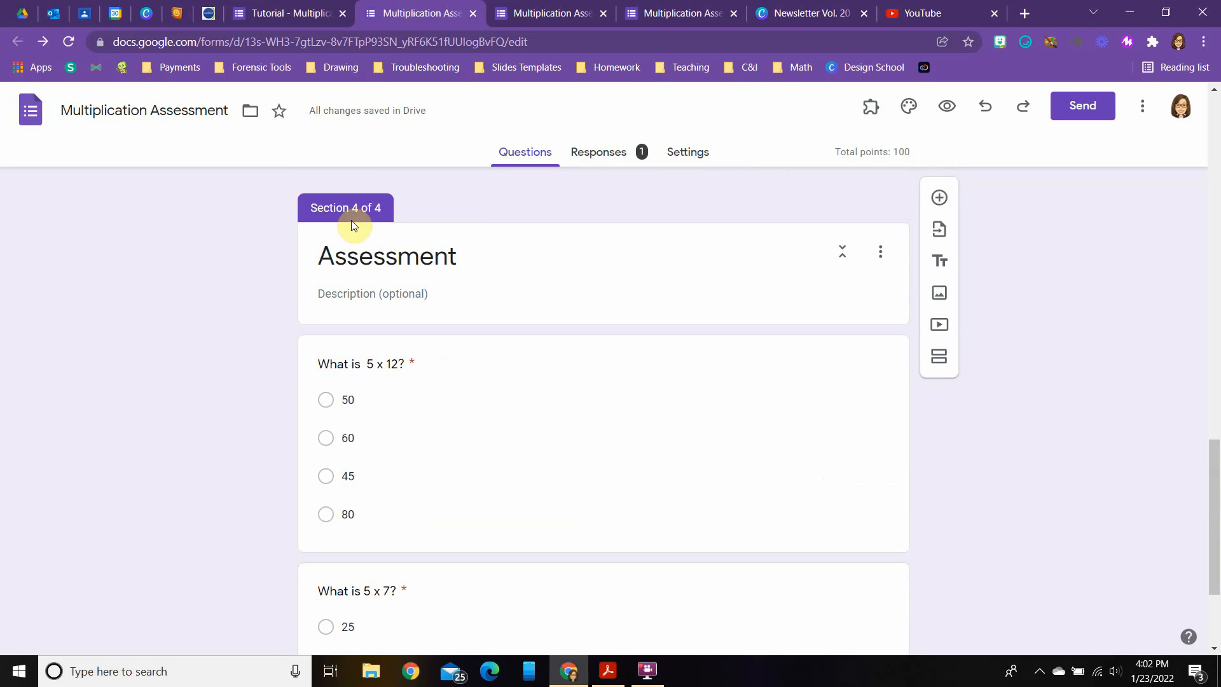
scroll(620, 349, down, 3)
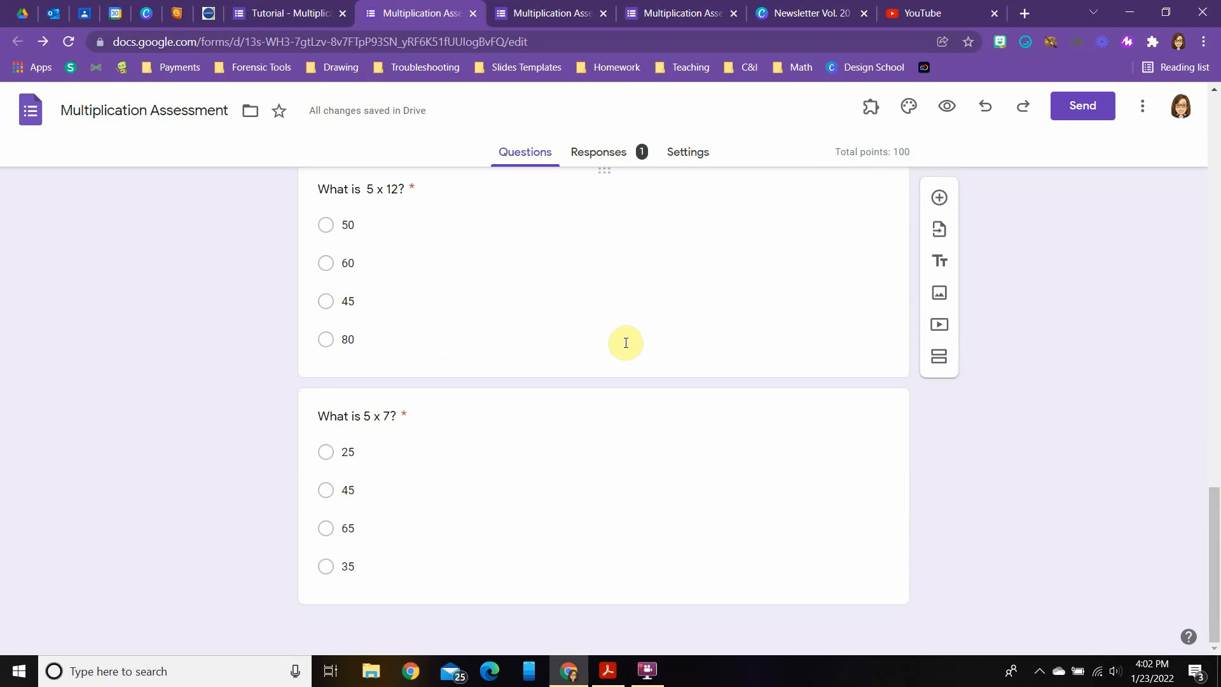
Switch to the Tutorial - Multiplication Assessment form and examine its 5 x 12 and 5 x 7 questions
click(283, 14)
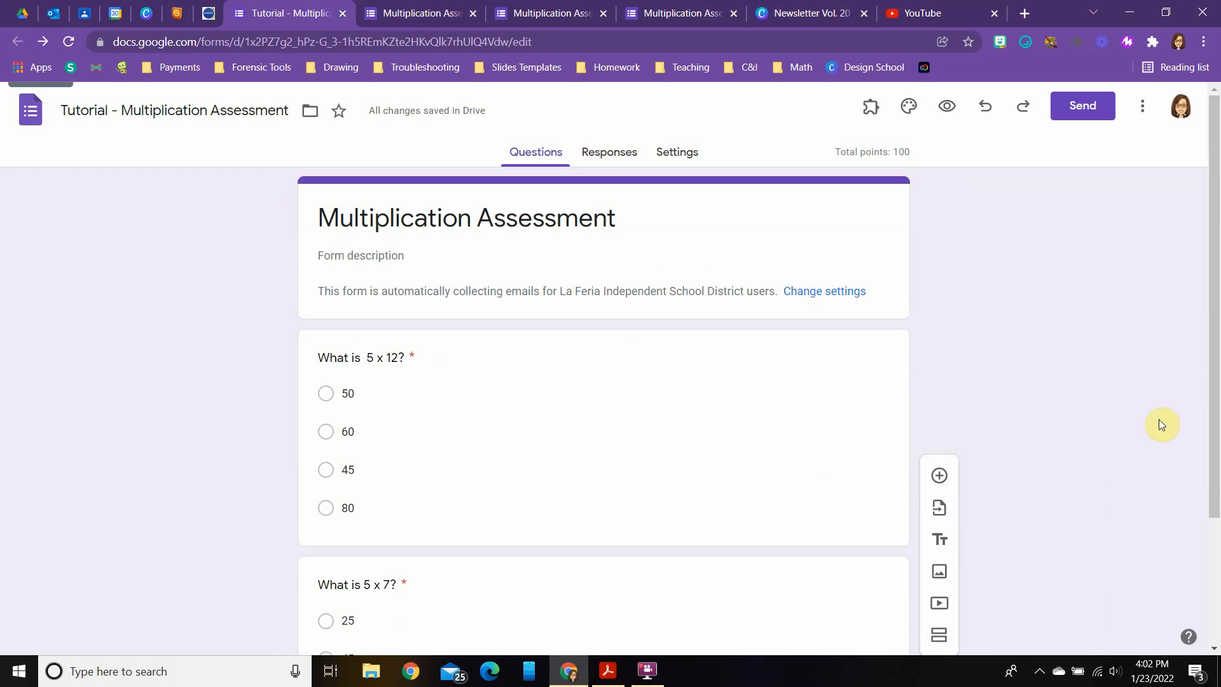
scroll(1054, 337, down, 3)
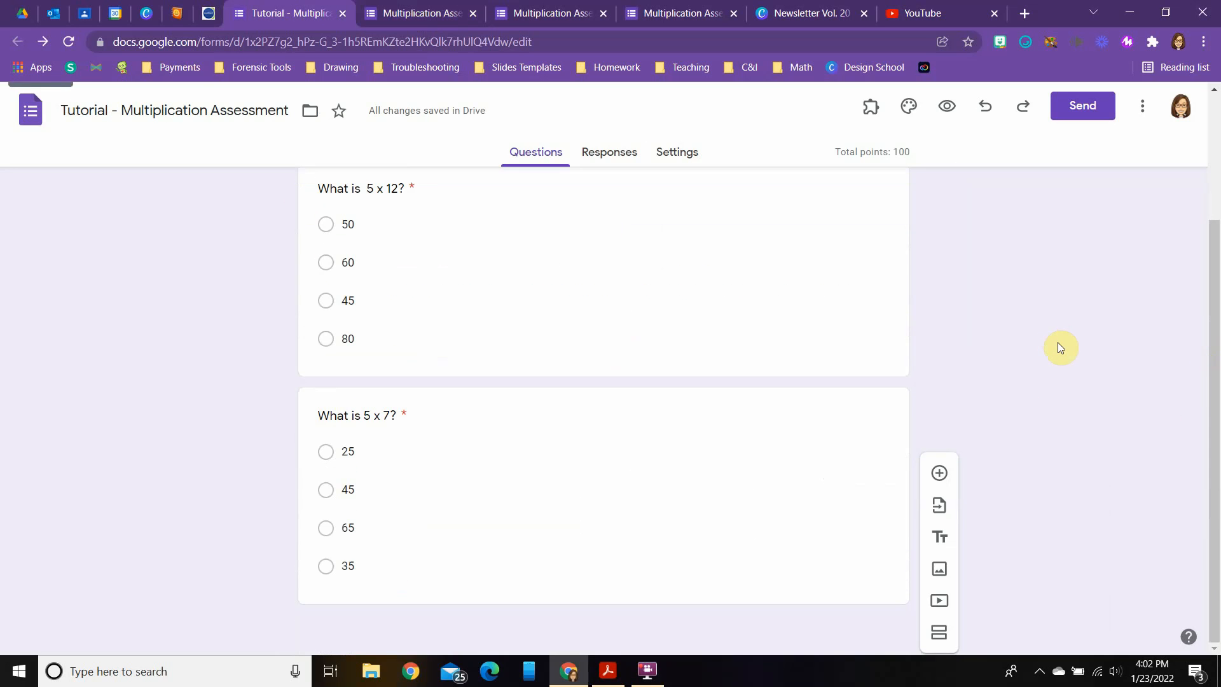
scroll(1059, 347, up, 2)
scroll(1059, 345, up, 1)
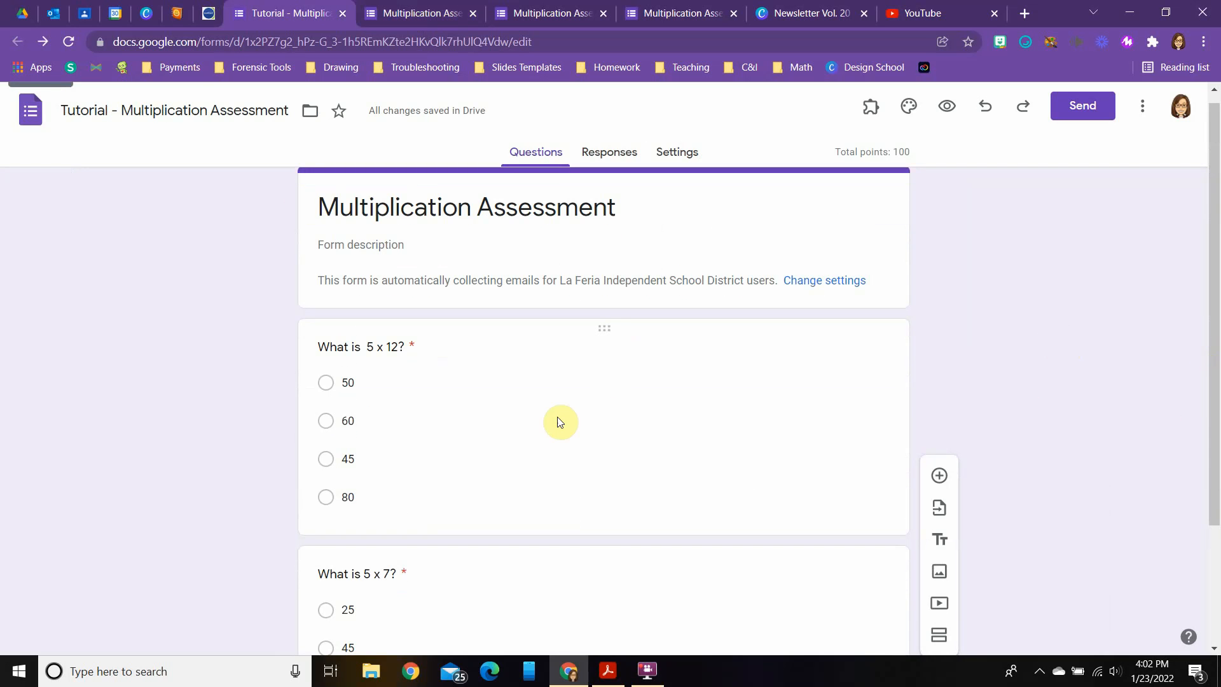
scroll(572, 470, down, 3)
scroll(692, 392, up, 3)
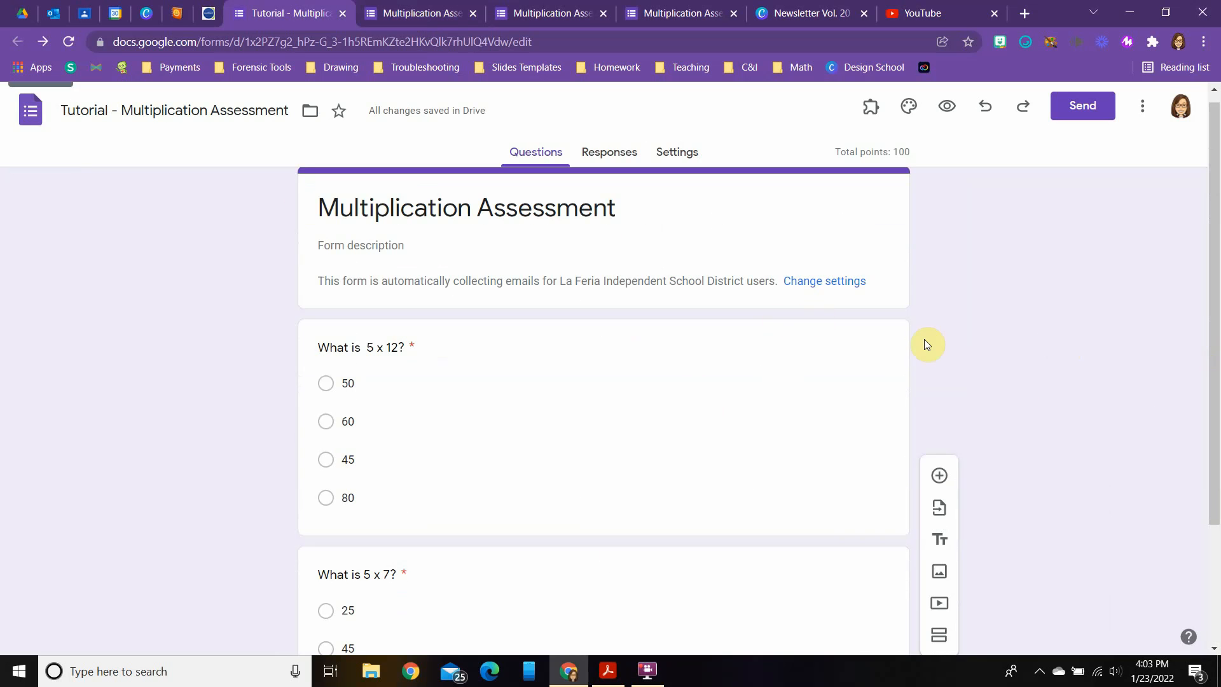
Add a section directly after the form's title block, before the 5 x 12 question, and title it RQ1
click(741, 232)
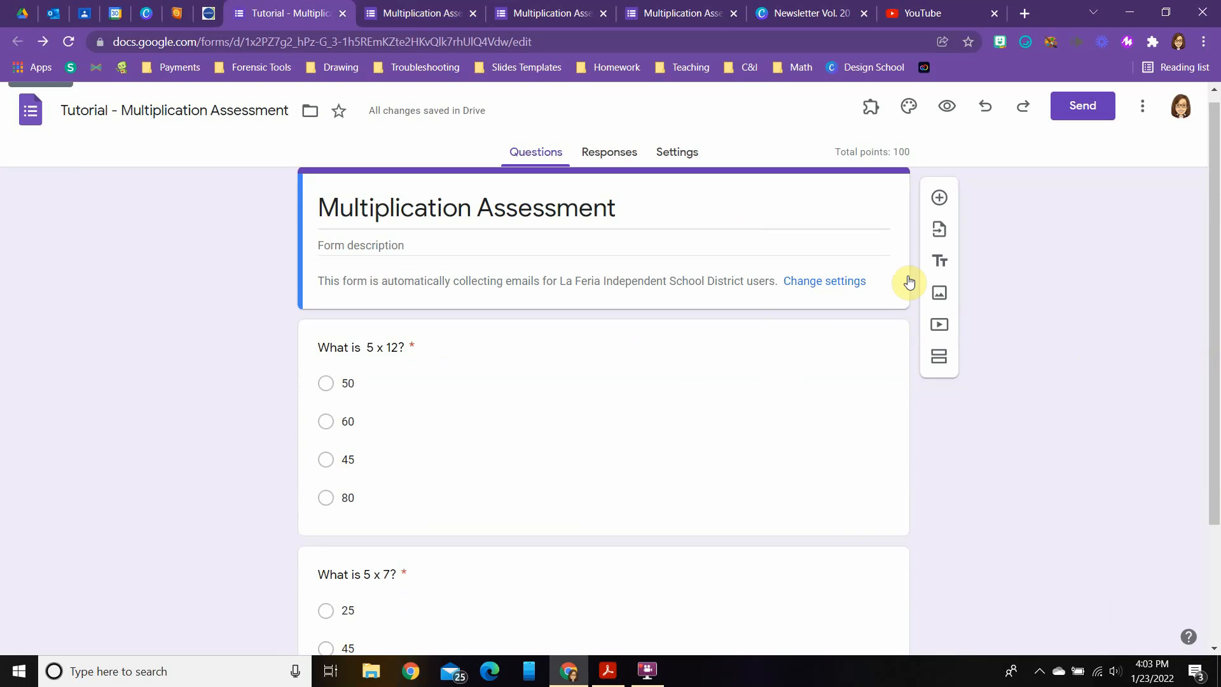
click(944, 364)
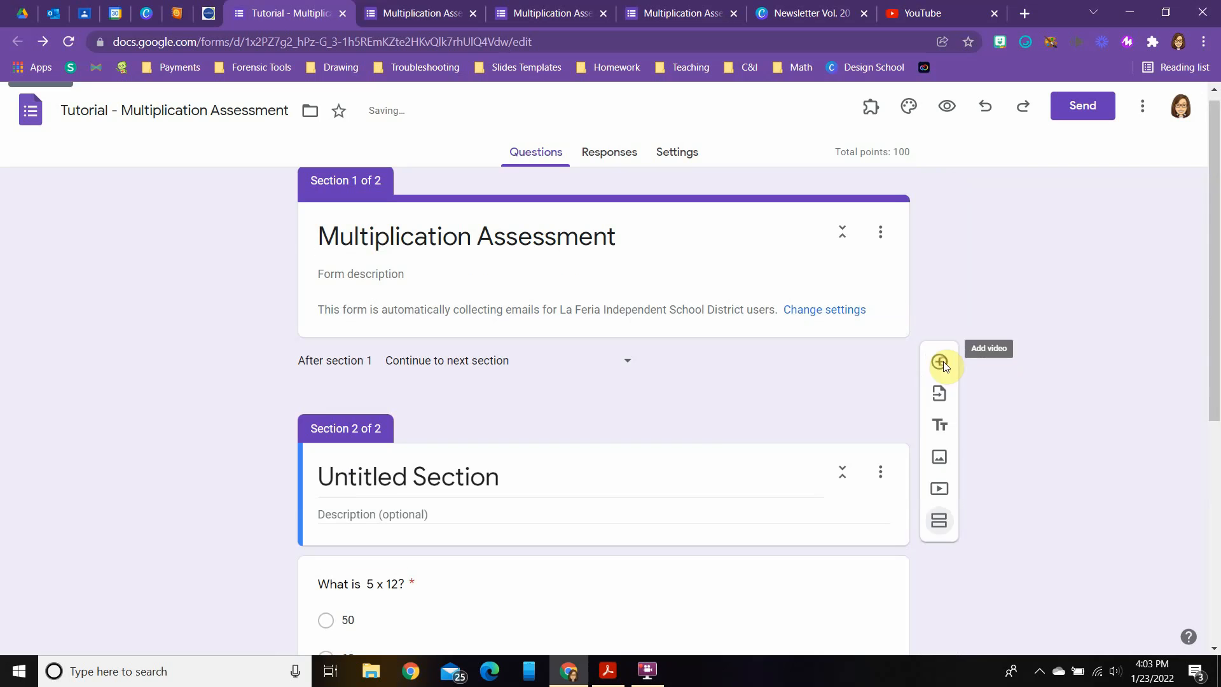
triple_click(377, 478)
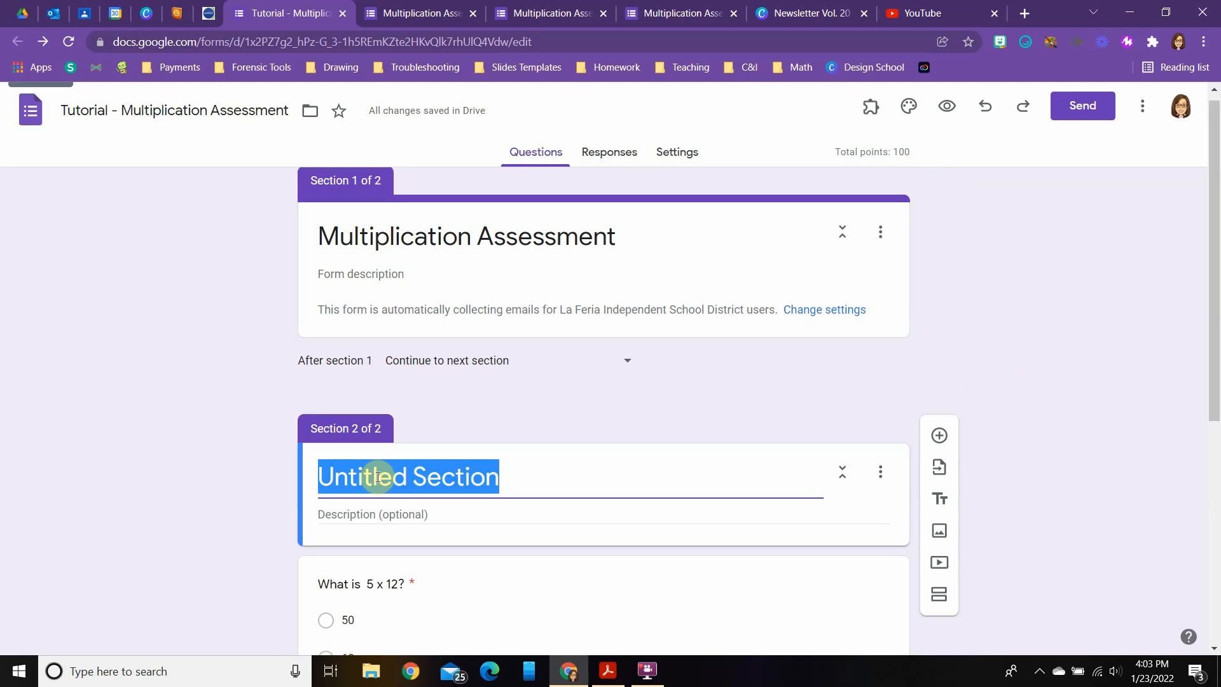
text(RQ1)
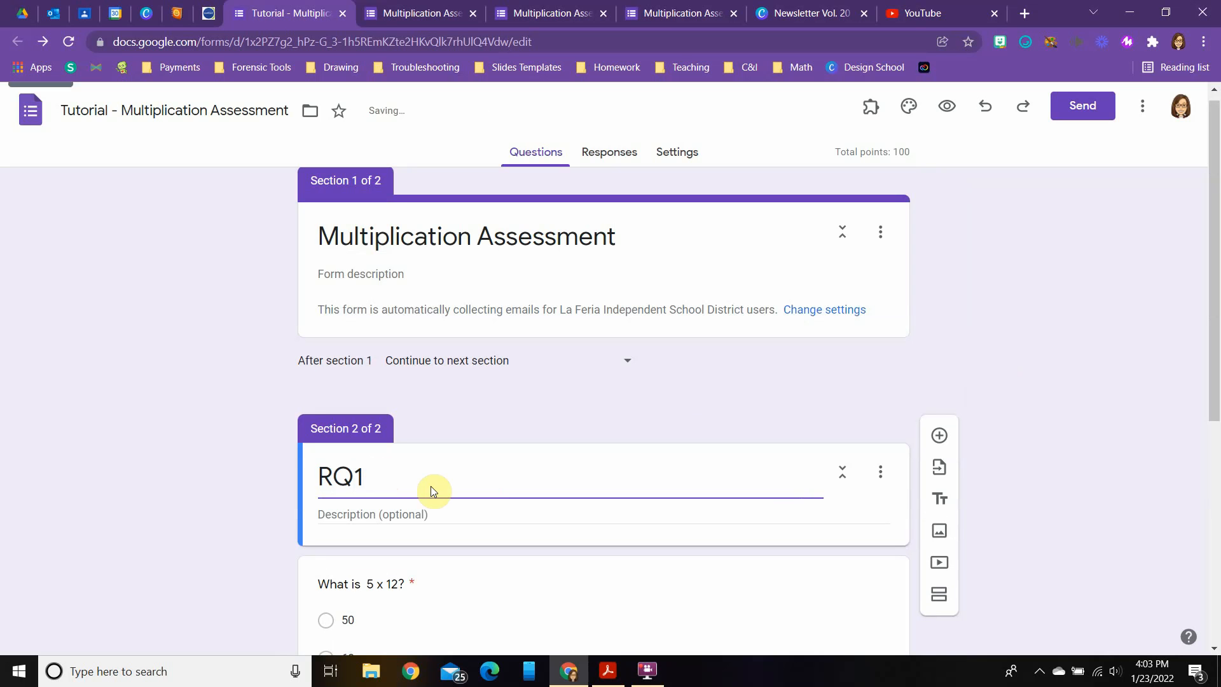
Add the multiple-choice question "What is 5 x 5" to the RQ1 section with the options 10, 25, 15 and 35
click(940, 437)
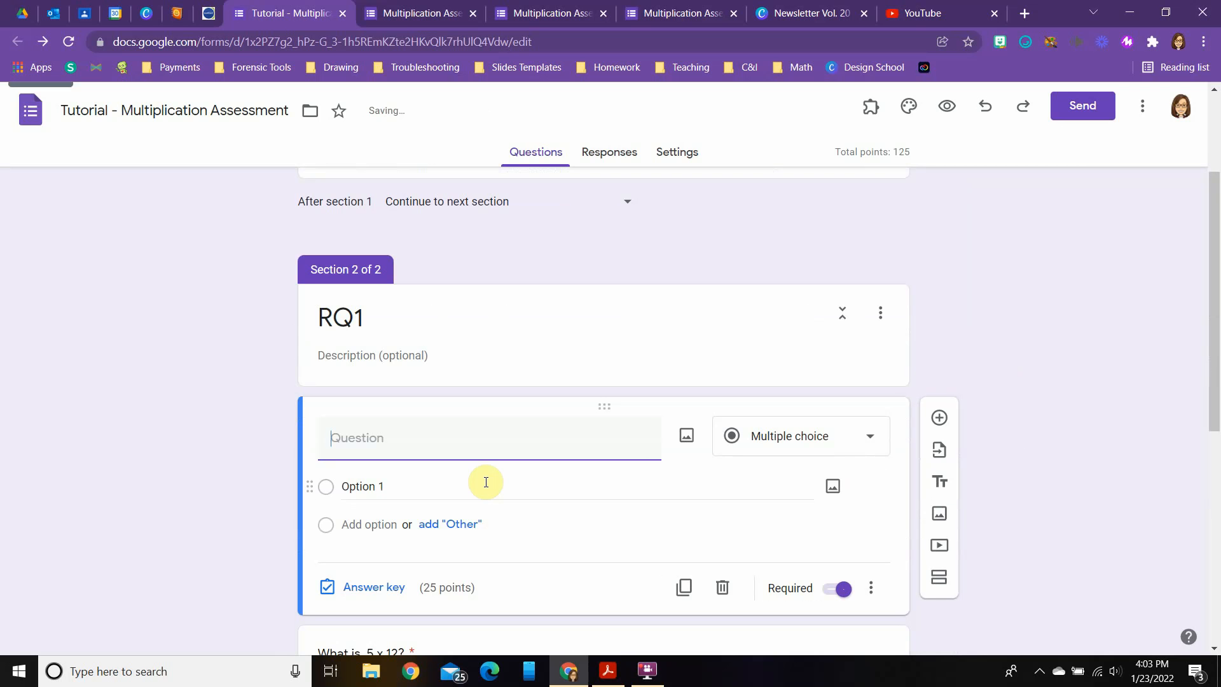
text(Wa)
click(379, 486)
text(10)
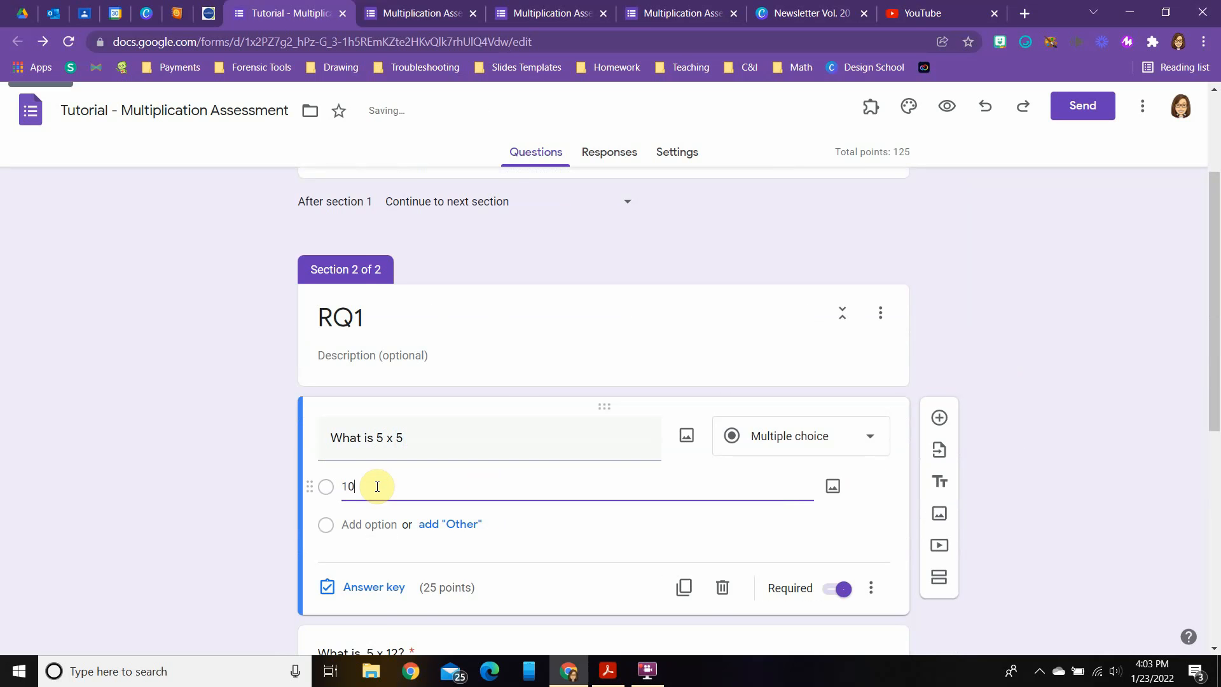
click(353, 525)
text(25)
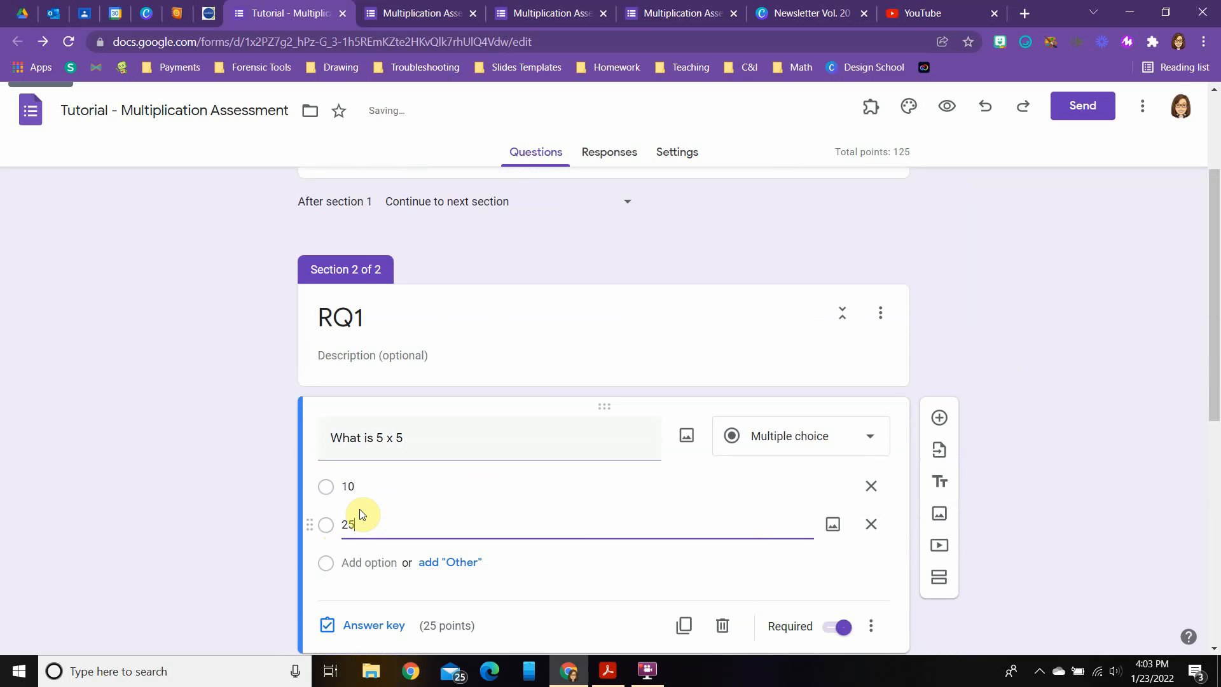
key(Tab)
key(Tab)
key(Tab)
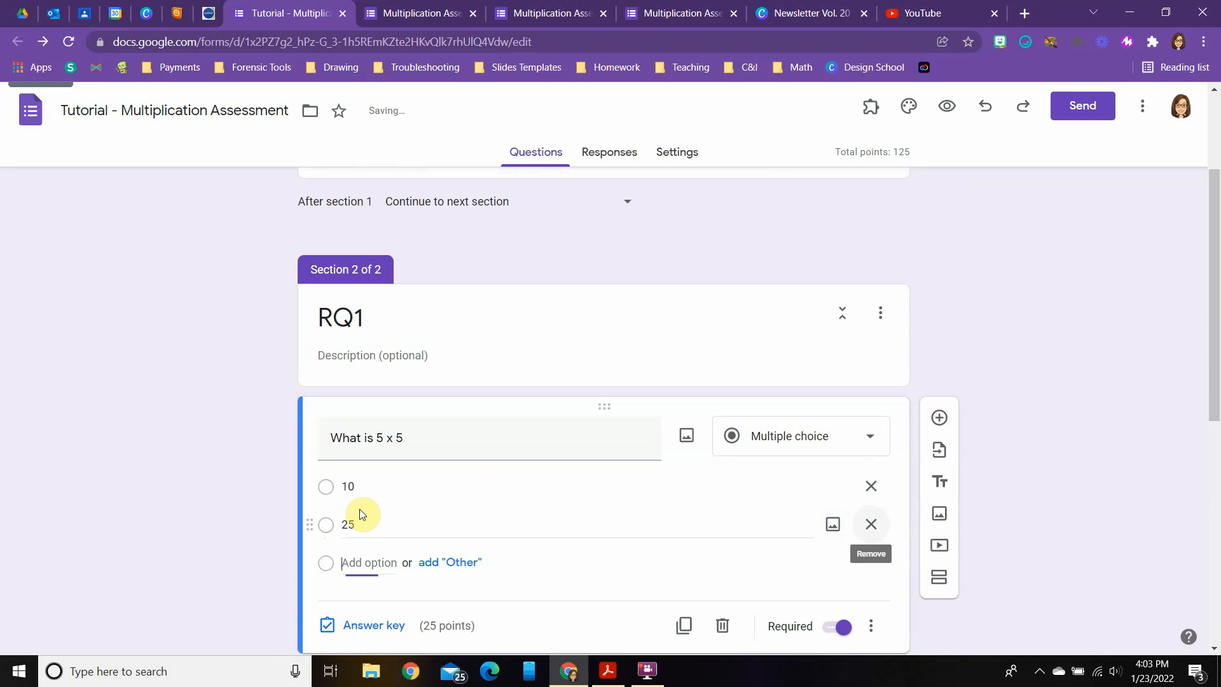
text(15)
key(Return)
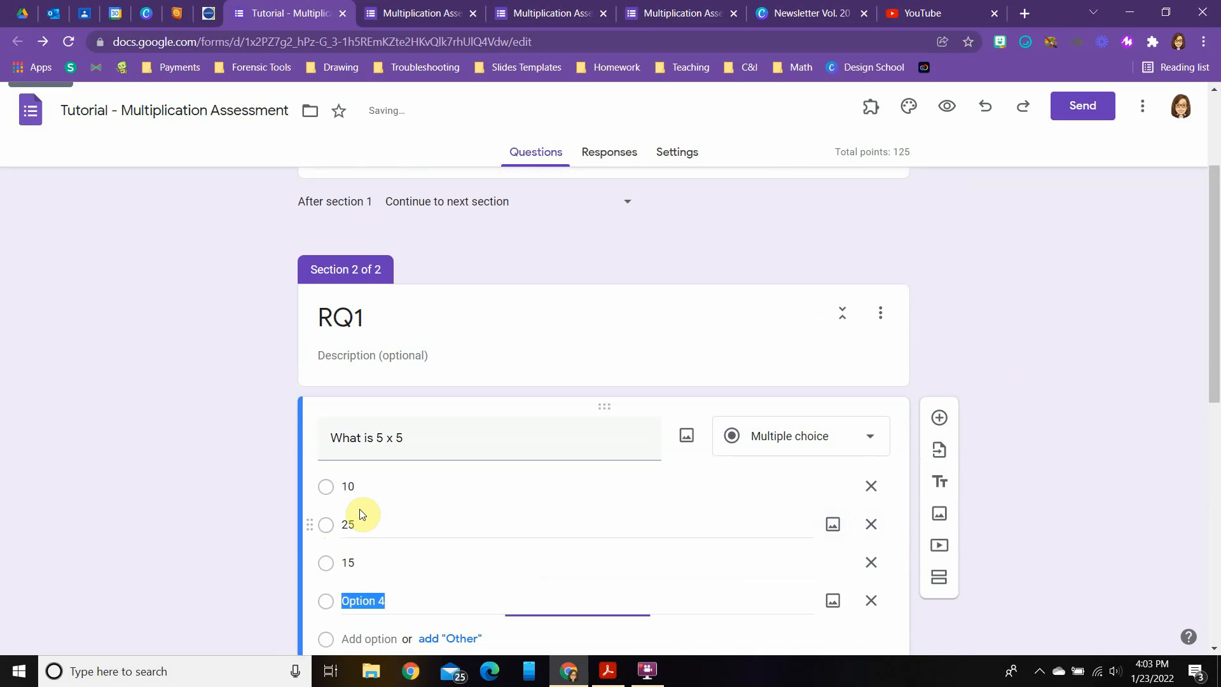
text(35)
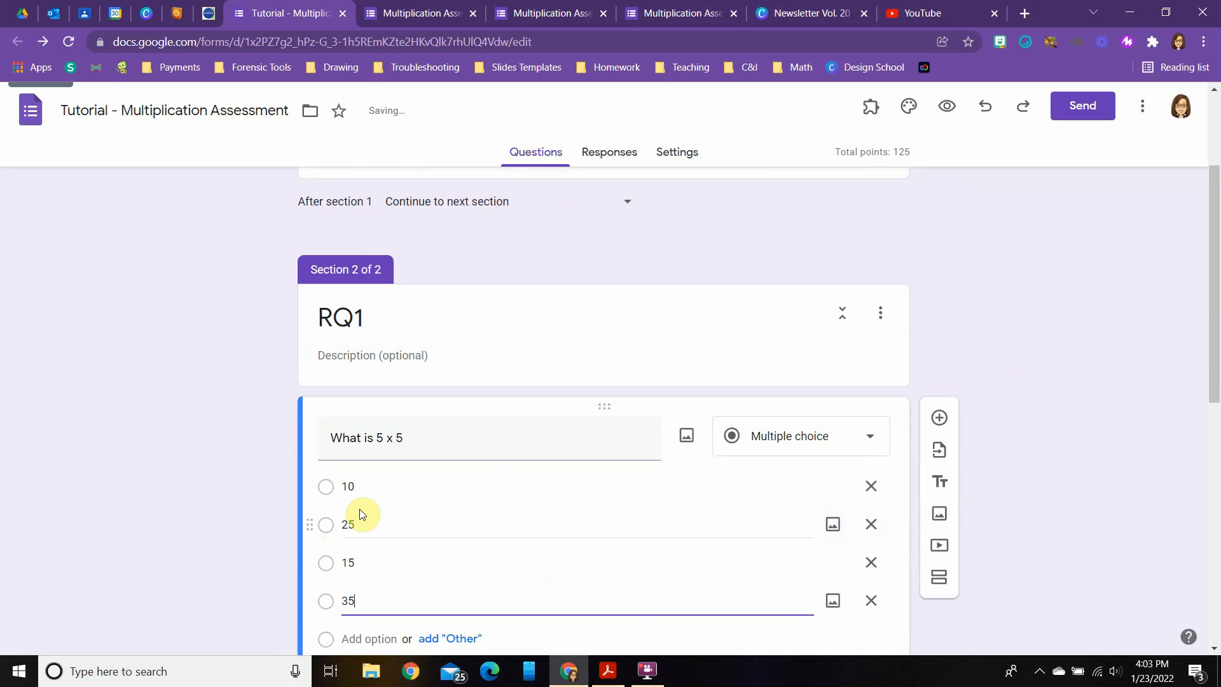
Enable "Go to section based on answer" for the 5 x 5 question
scroll(1042, 338, down, 3)
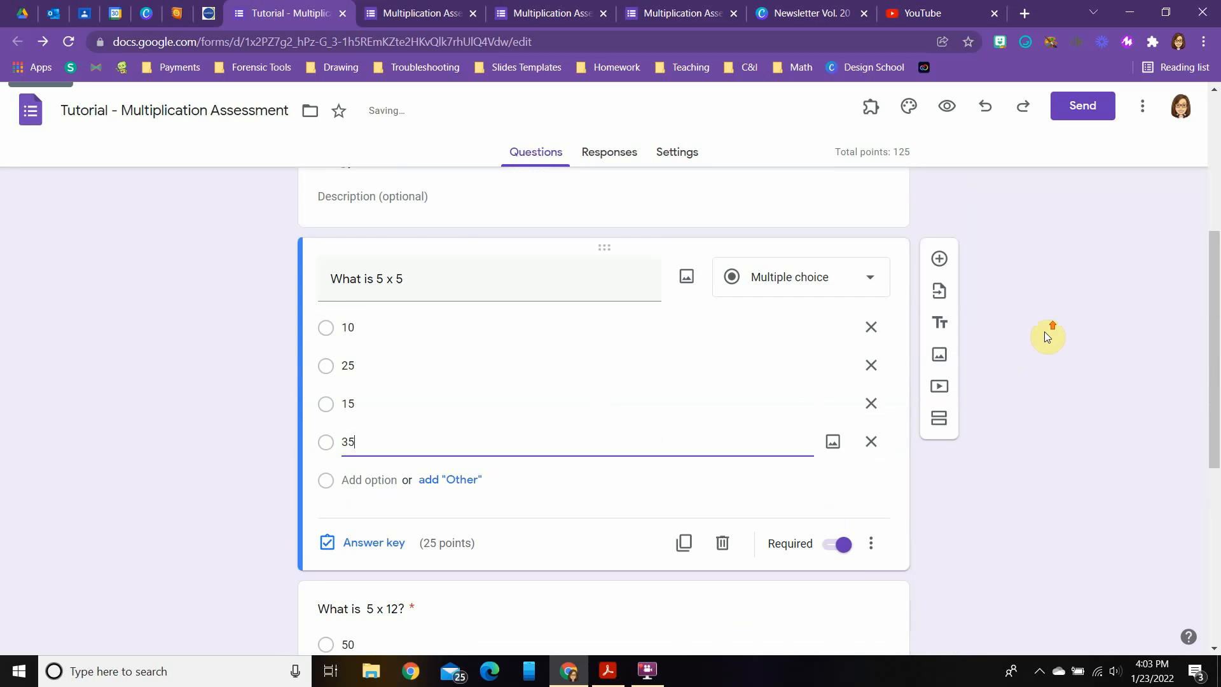
scroll(1044, 331, up, 5)
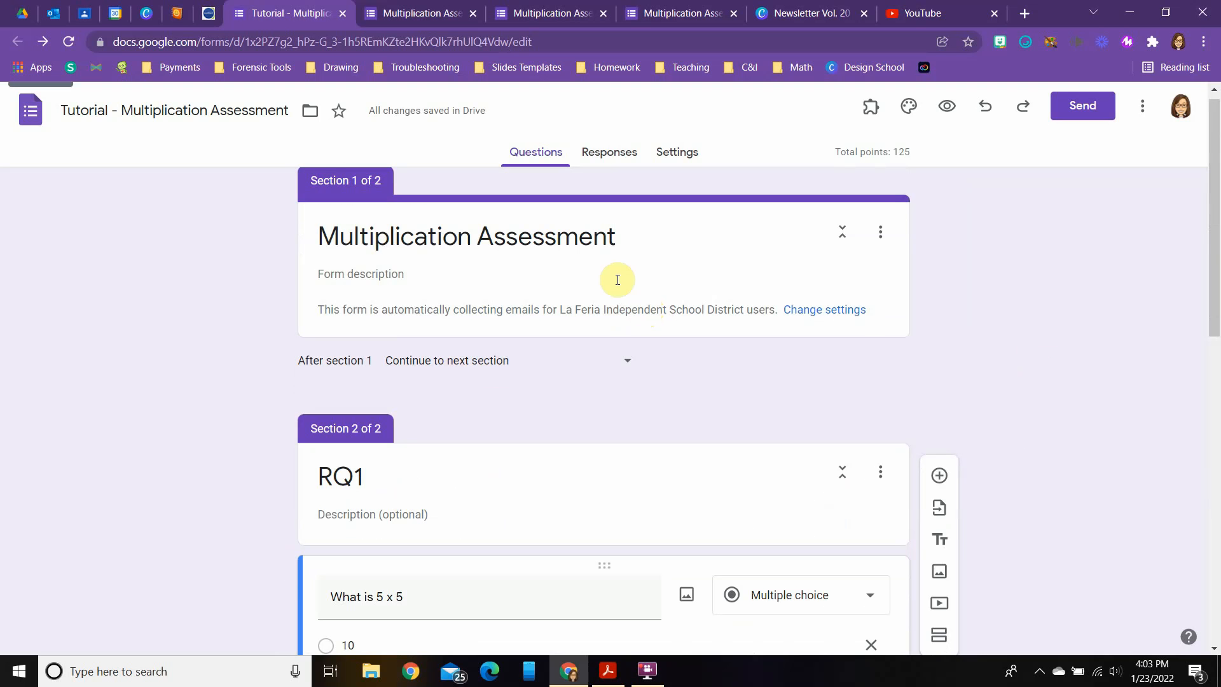
scroll(629, 280, down, 5)
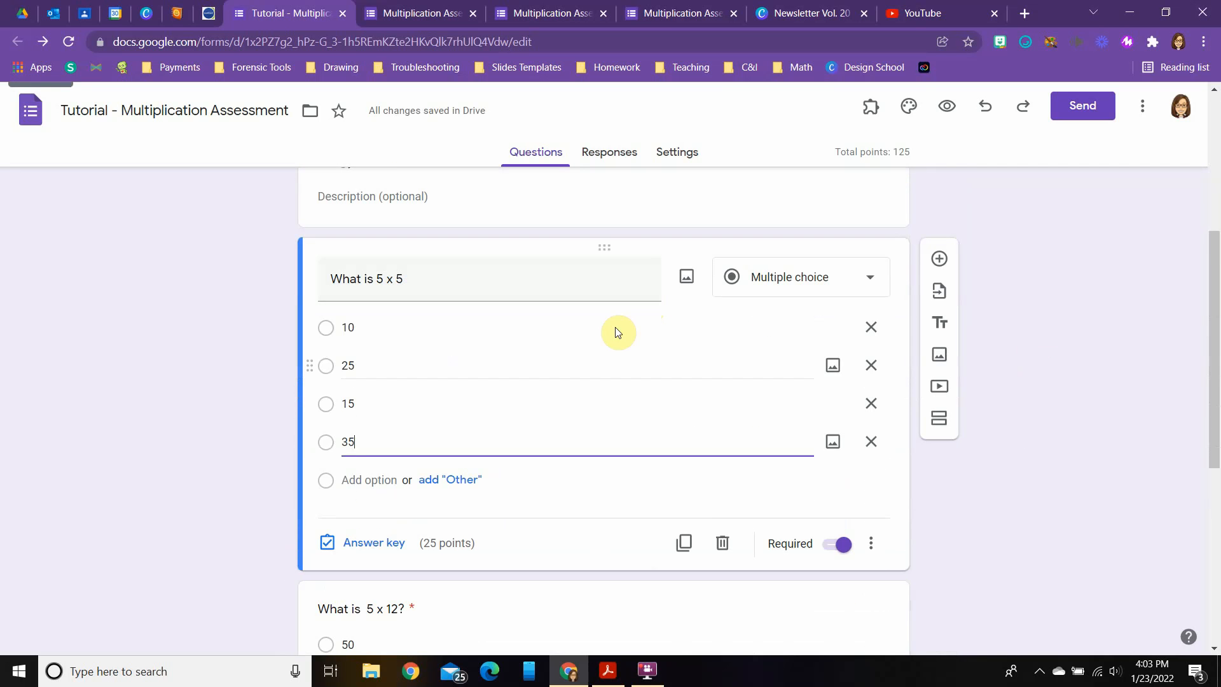
click(873, 548)
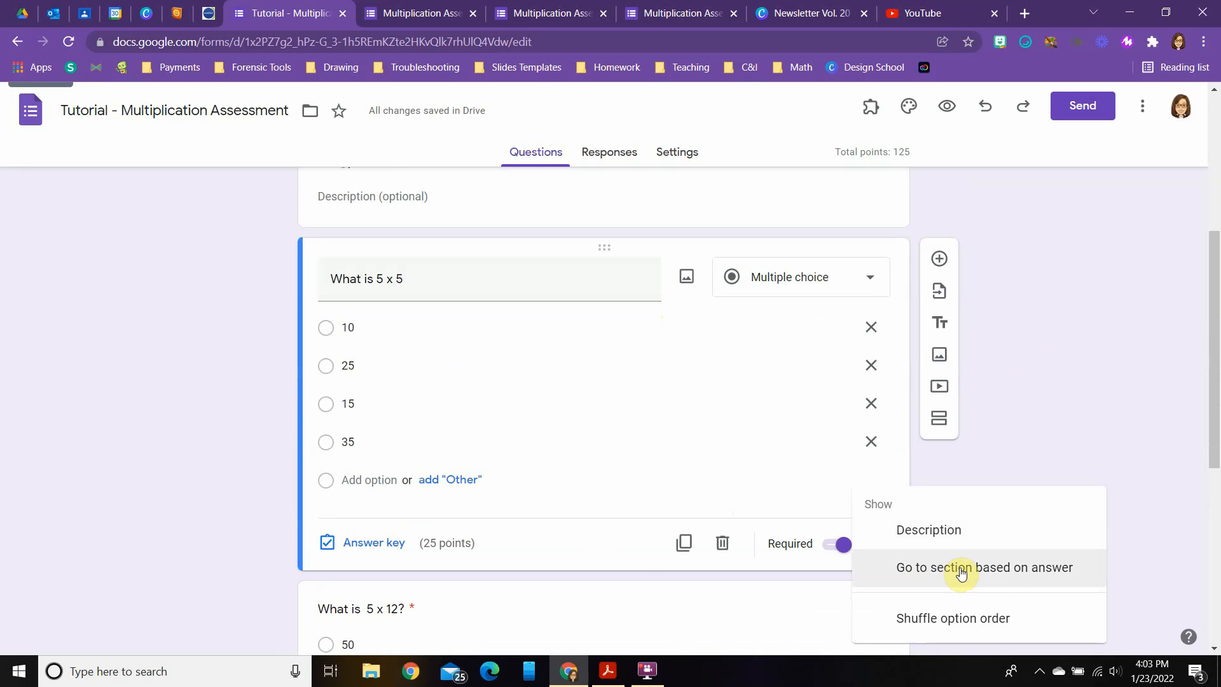
click(961, 568)
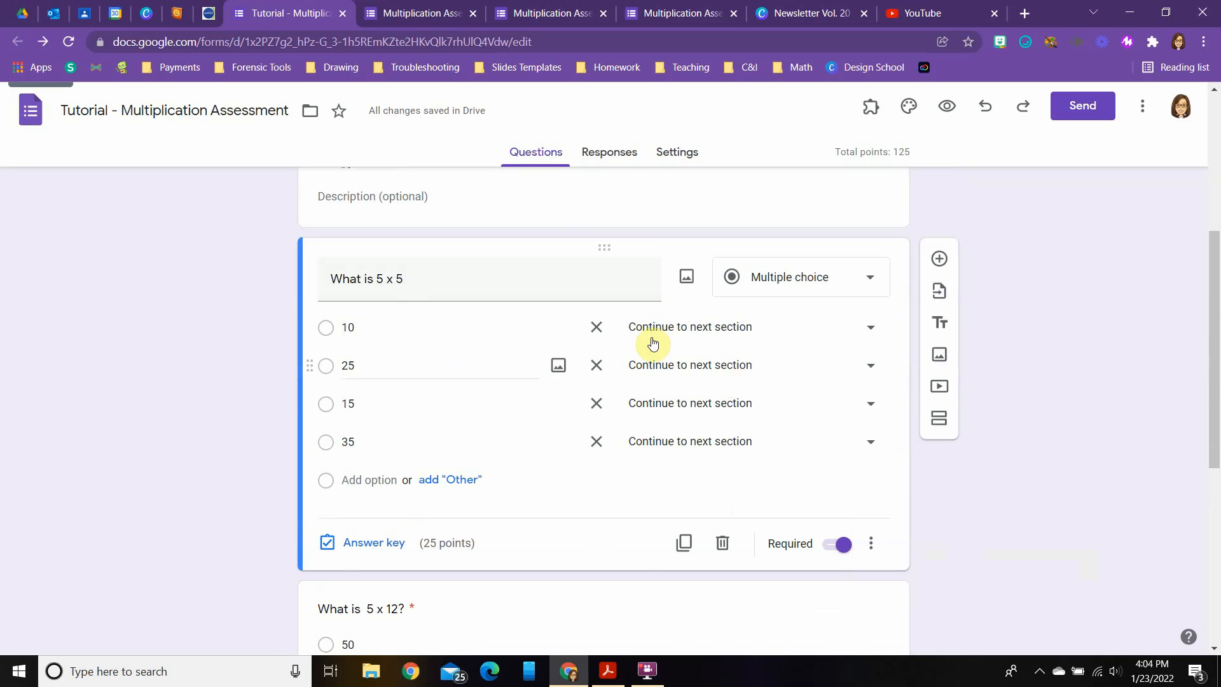
Add a section after the 5 x 5 question and title it "Incorrect RQ1"
scroll(1085, 353, down, 2)
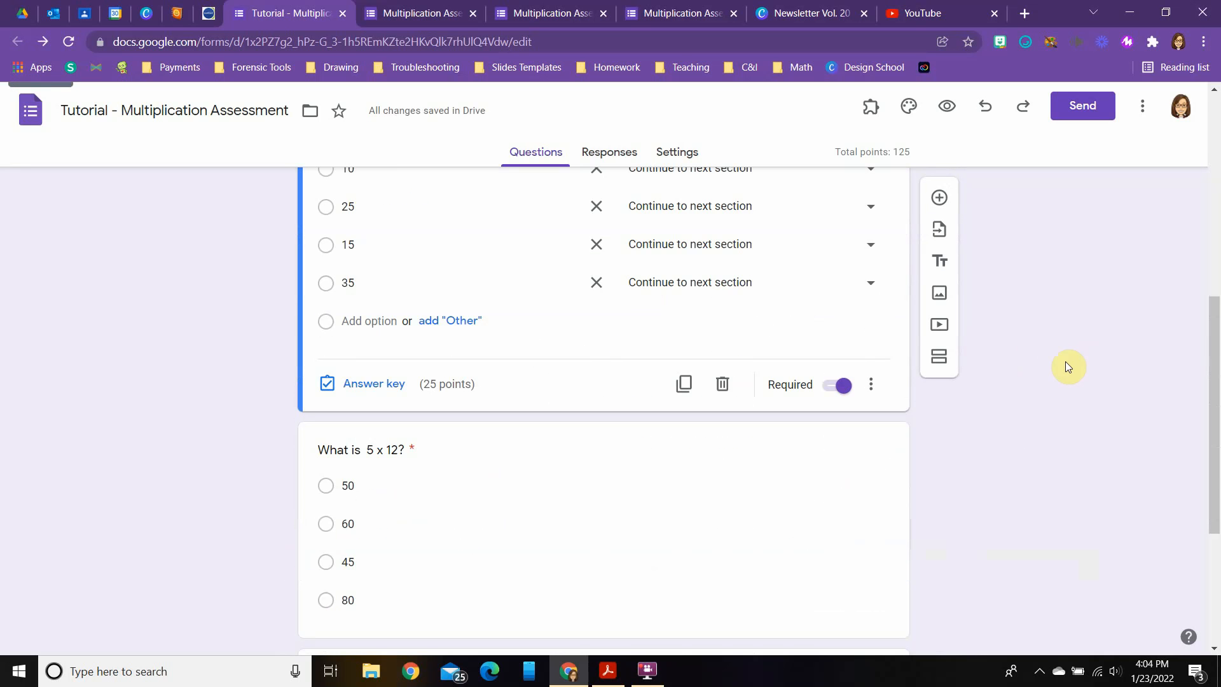
click(939, 356)
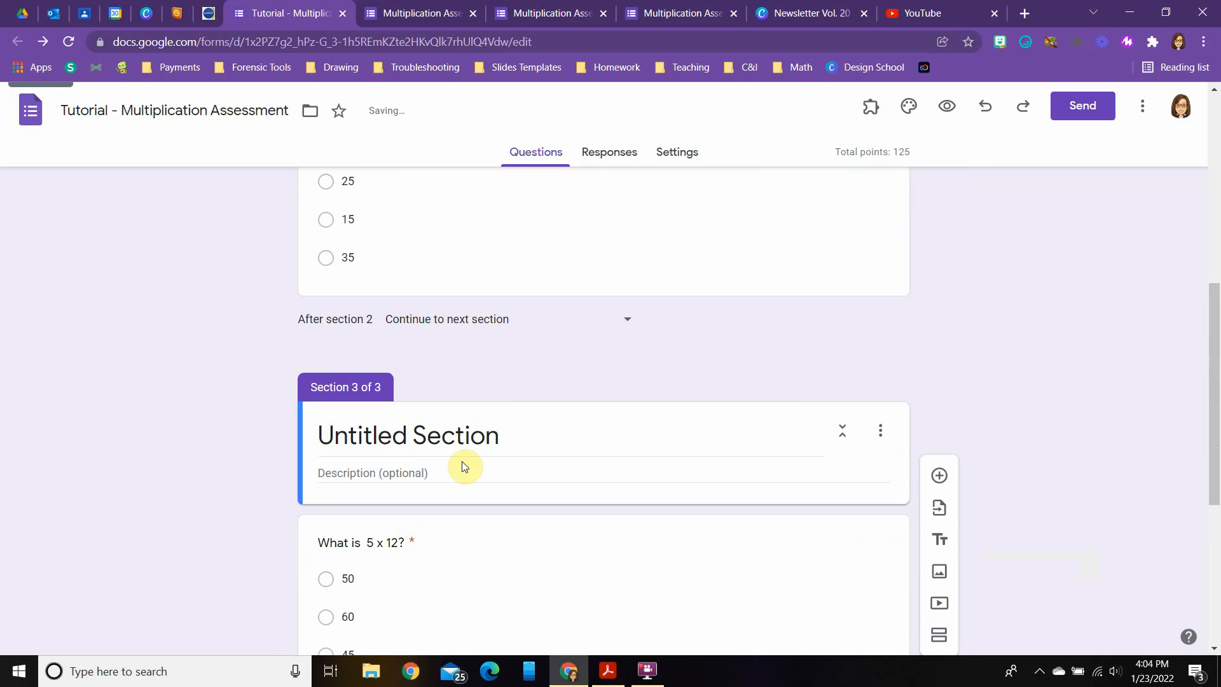
triple_click(399, 437)
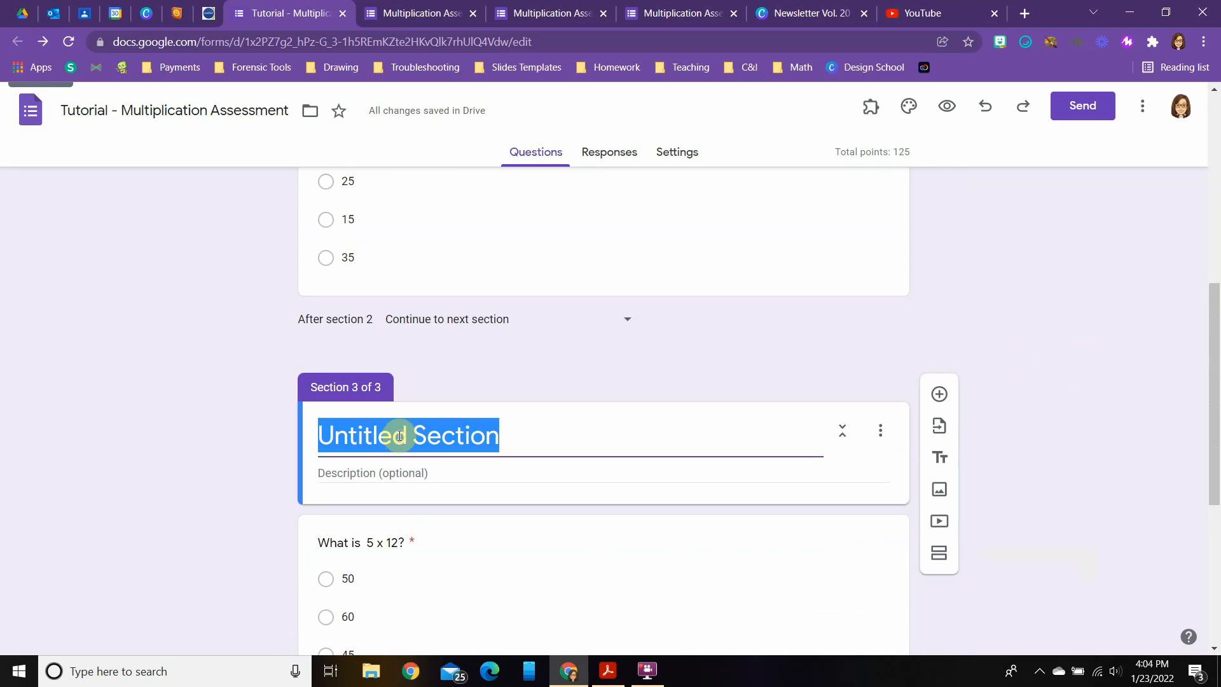
key(BackSpace)
text(Incorrect RQ1)
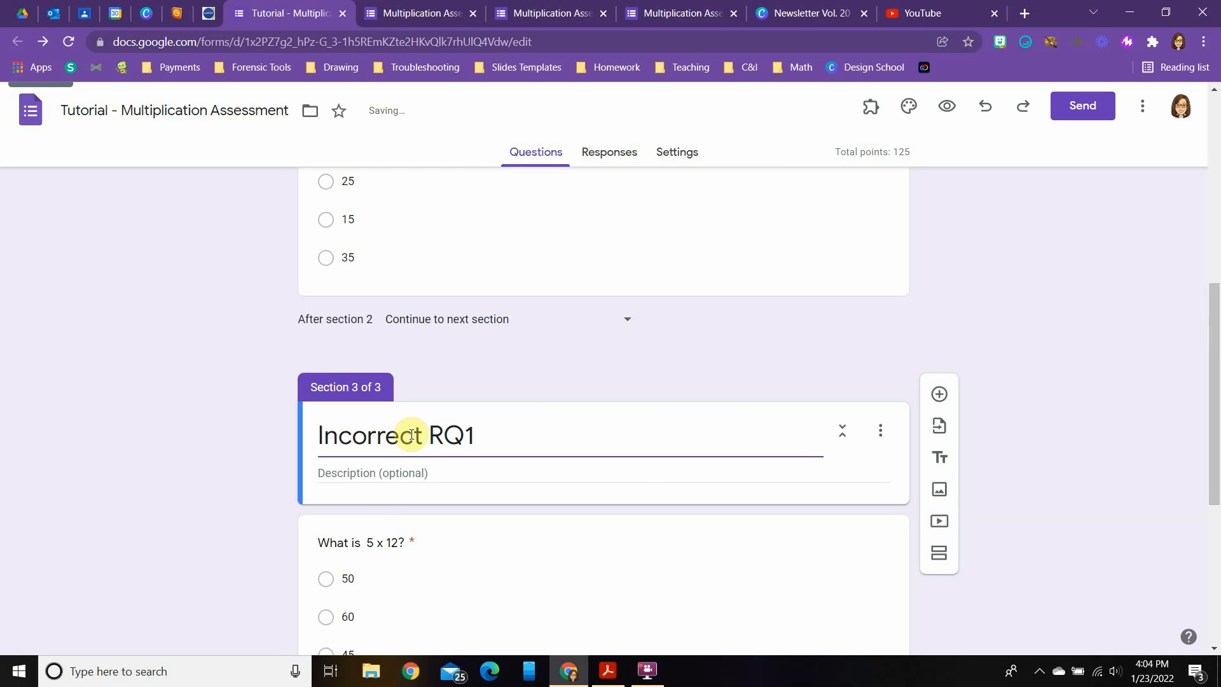
Set the Incorrect RQ1 section's description to "Select Next when you have finished watching the video"
click(376, 472)
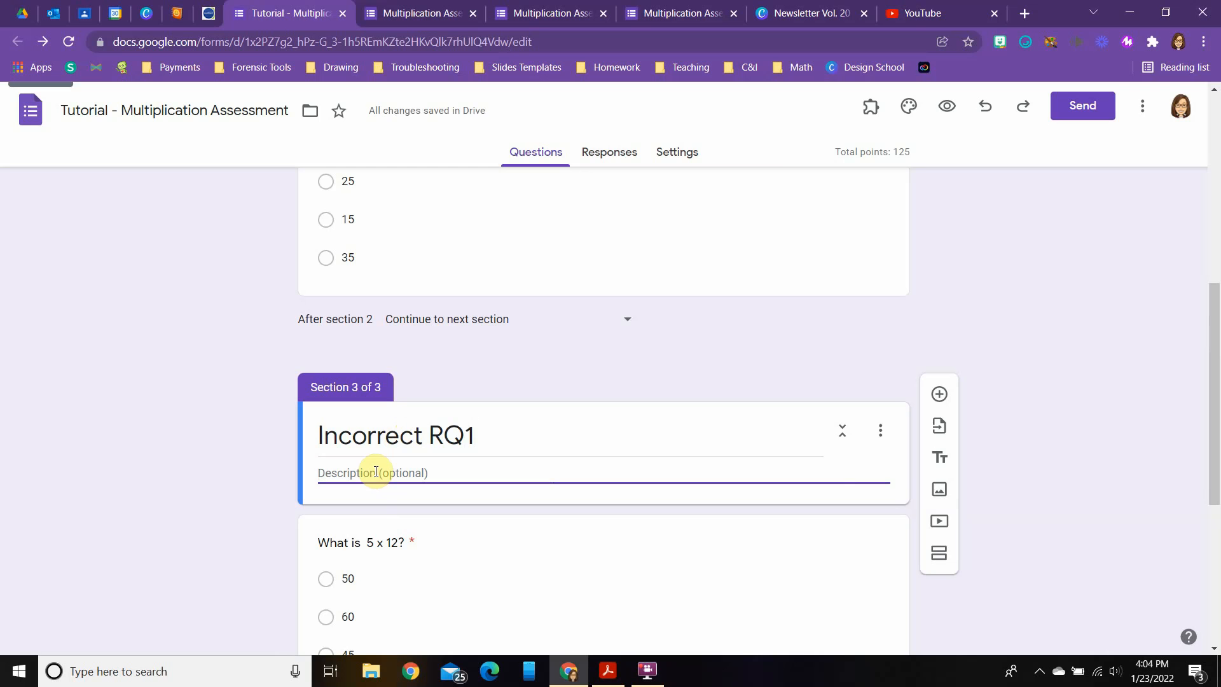
text(Select Next when you have finishe)
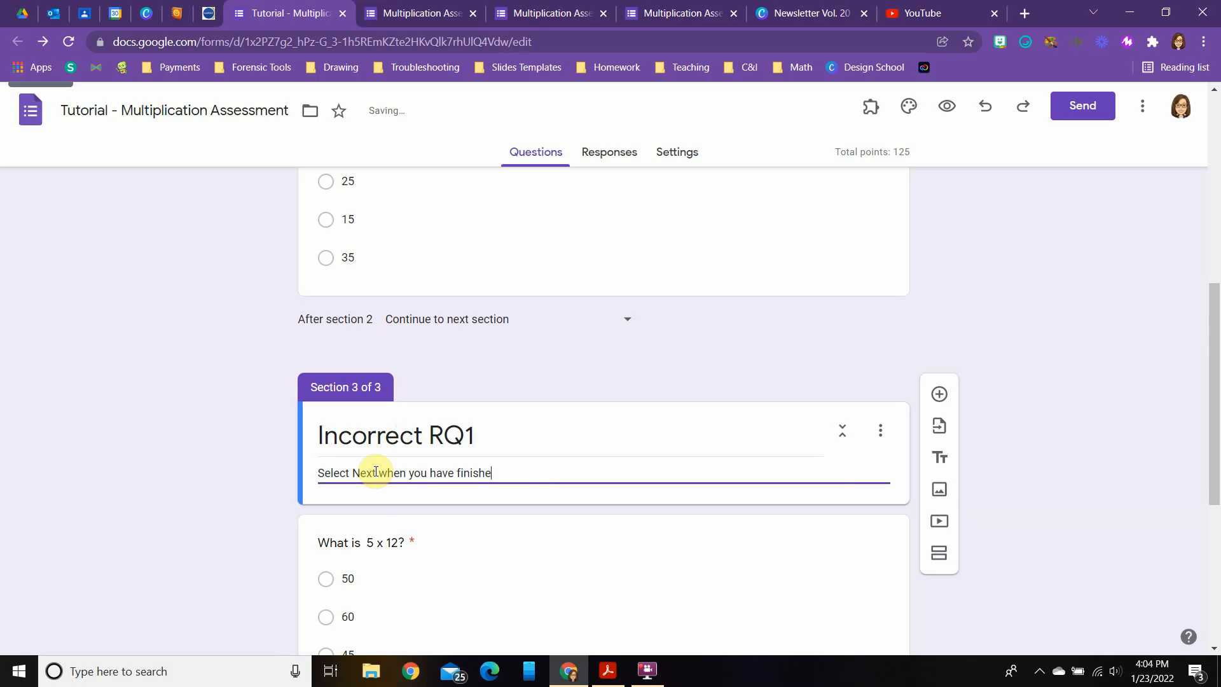
text(d watching)
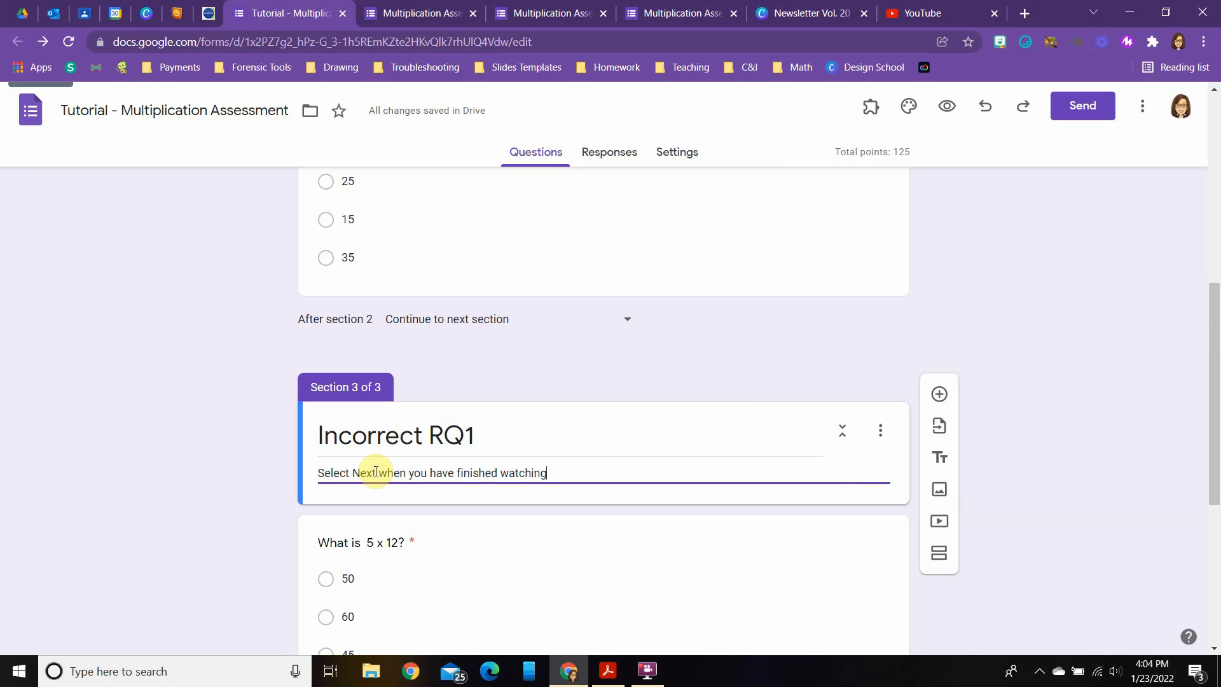
text(eo)
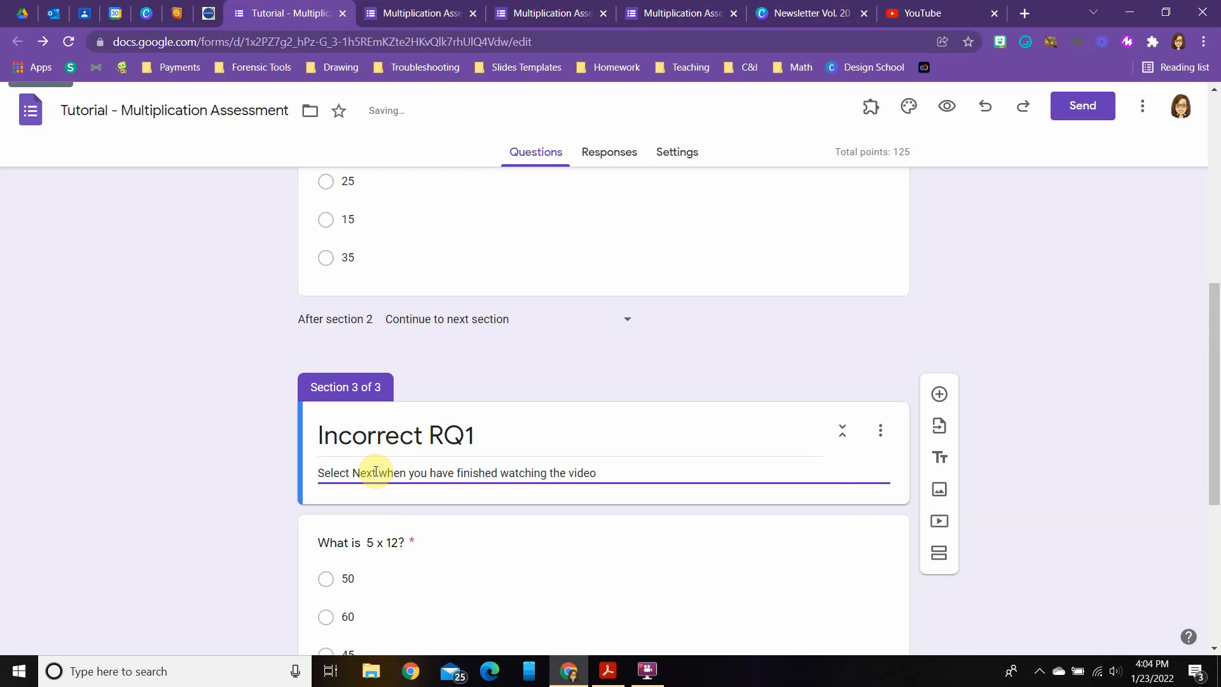
Search YouTube for "multiplication by 5" and insert the "Multiply by 5 | Learn Multiplication" video into the Incorrect RQ1 section
click(941, 525)
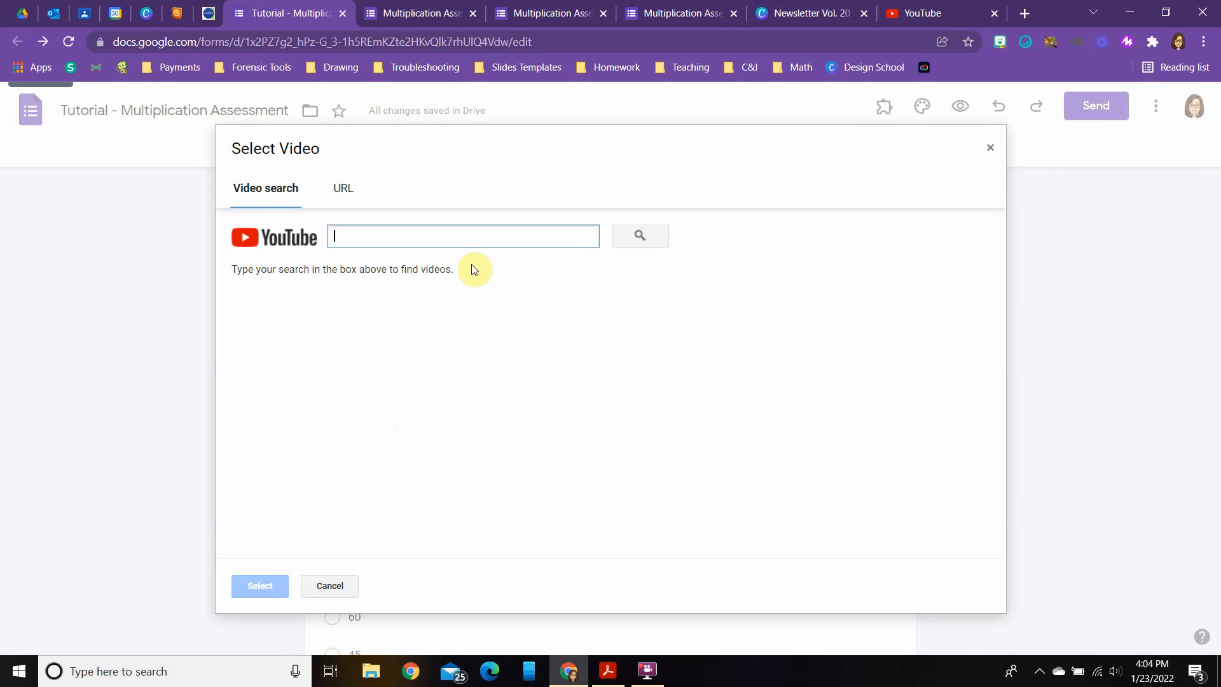
text(multiplication by 5)
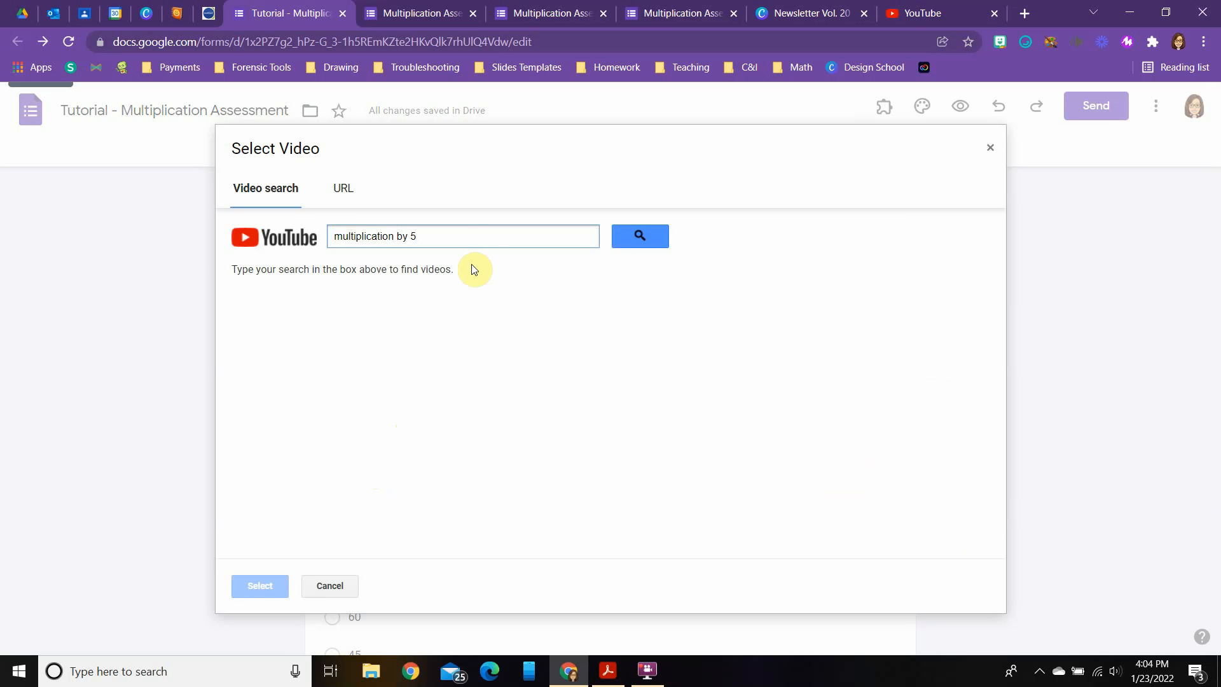
click(344, 189)
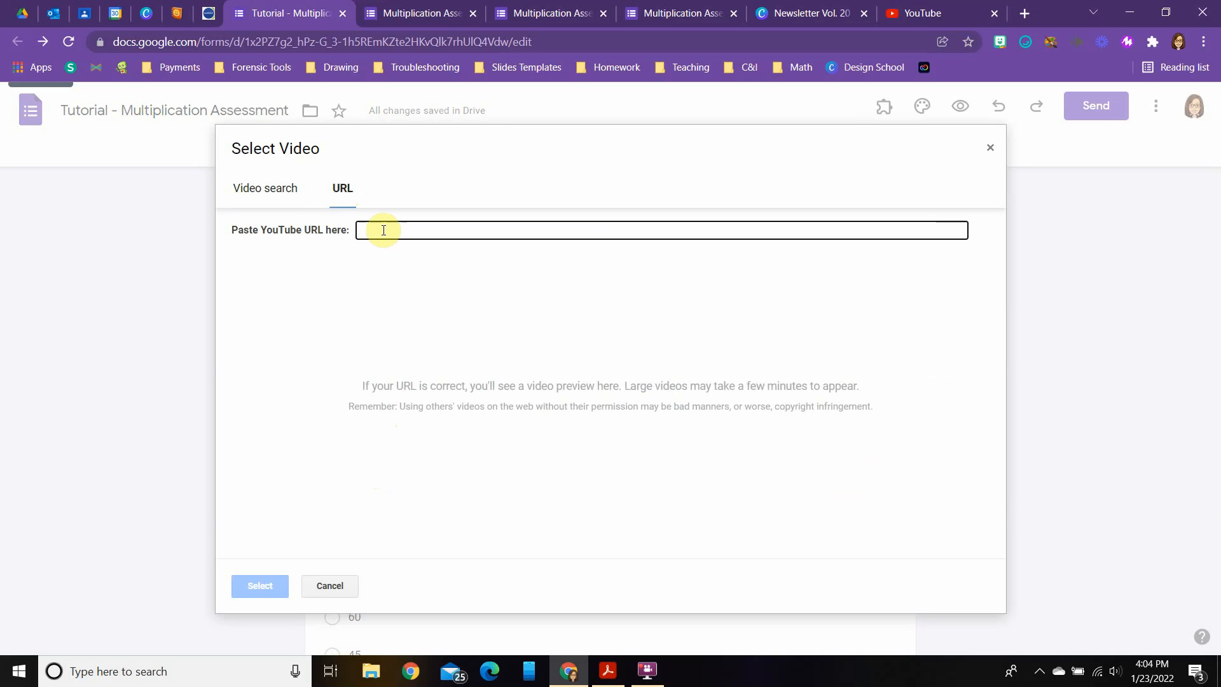
click(273, 189)
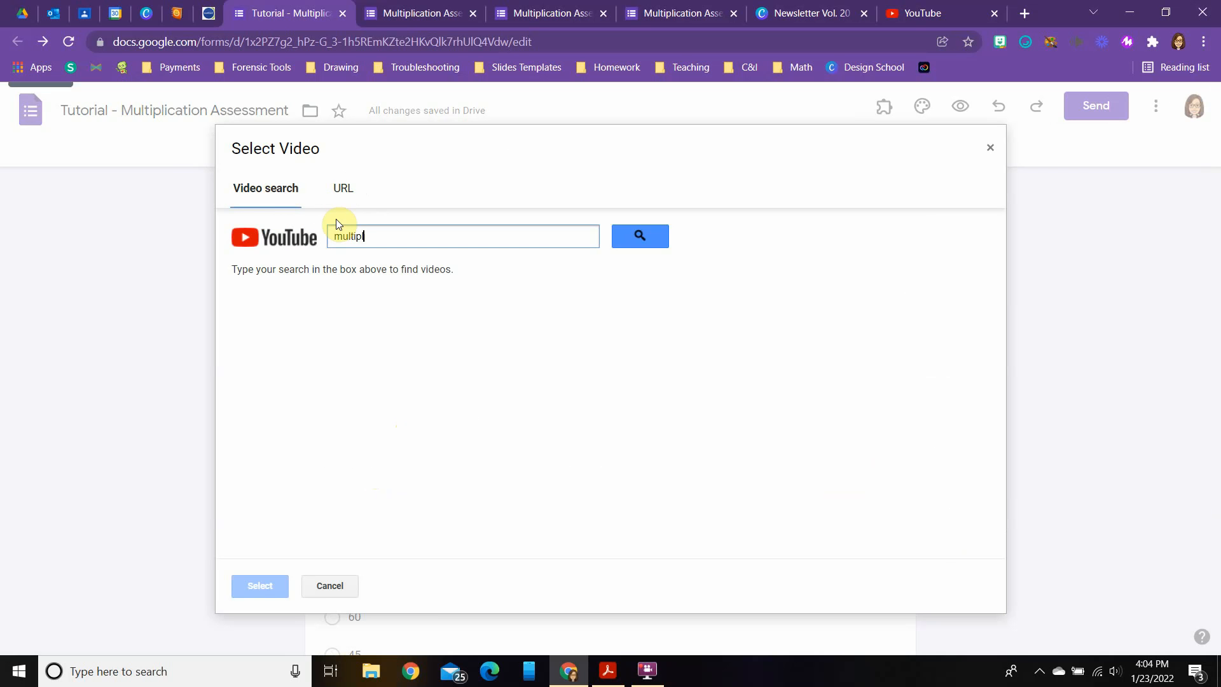
text(multiplication by 5)
key(Return)
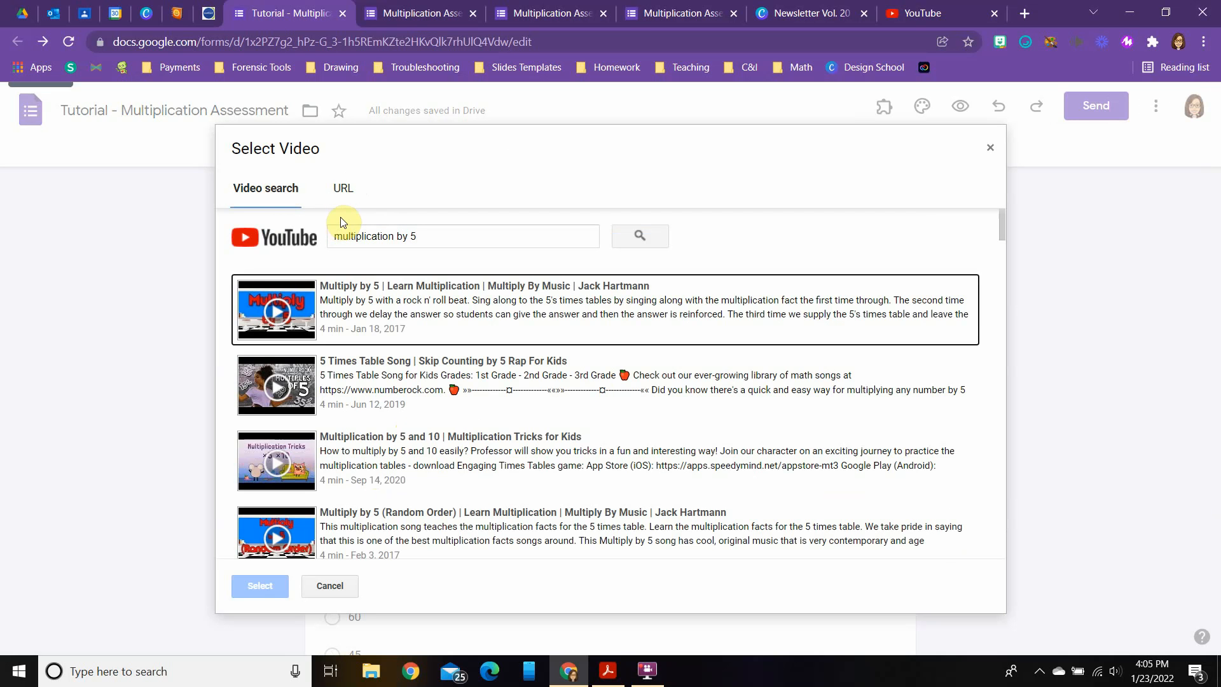
click(326, 310)
click(262, 581)
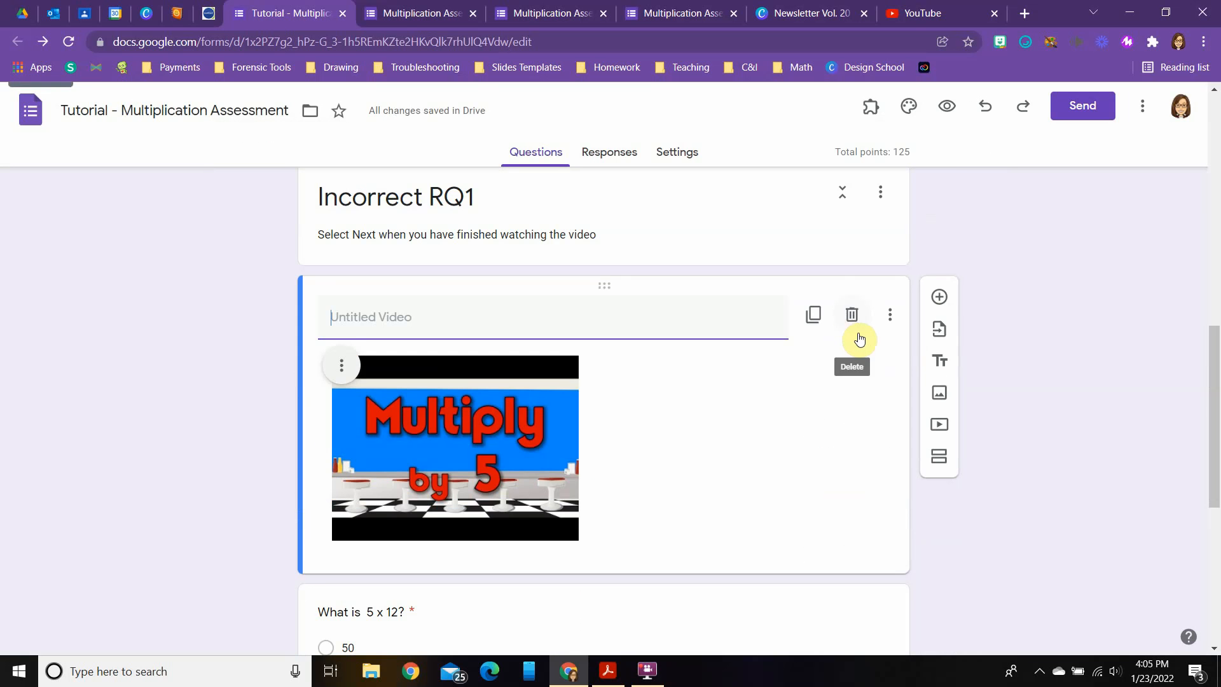
scroll(942, 344, down, 3)
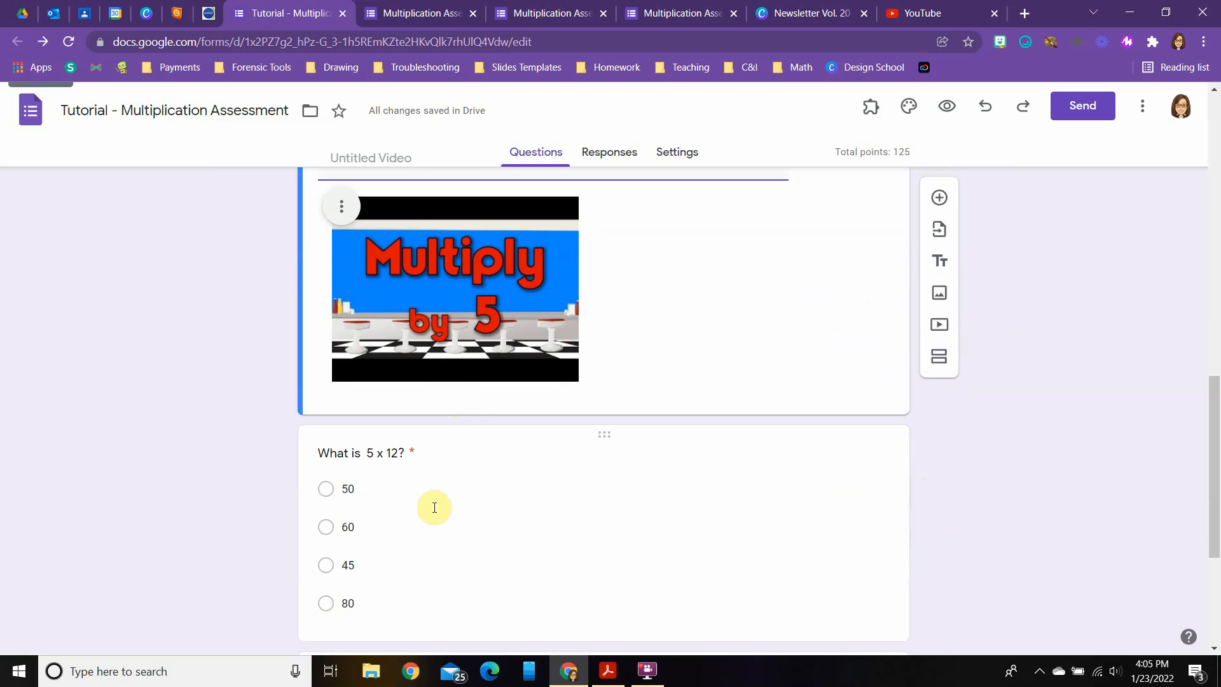
scroll(480, 445, down, 4)
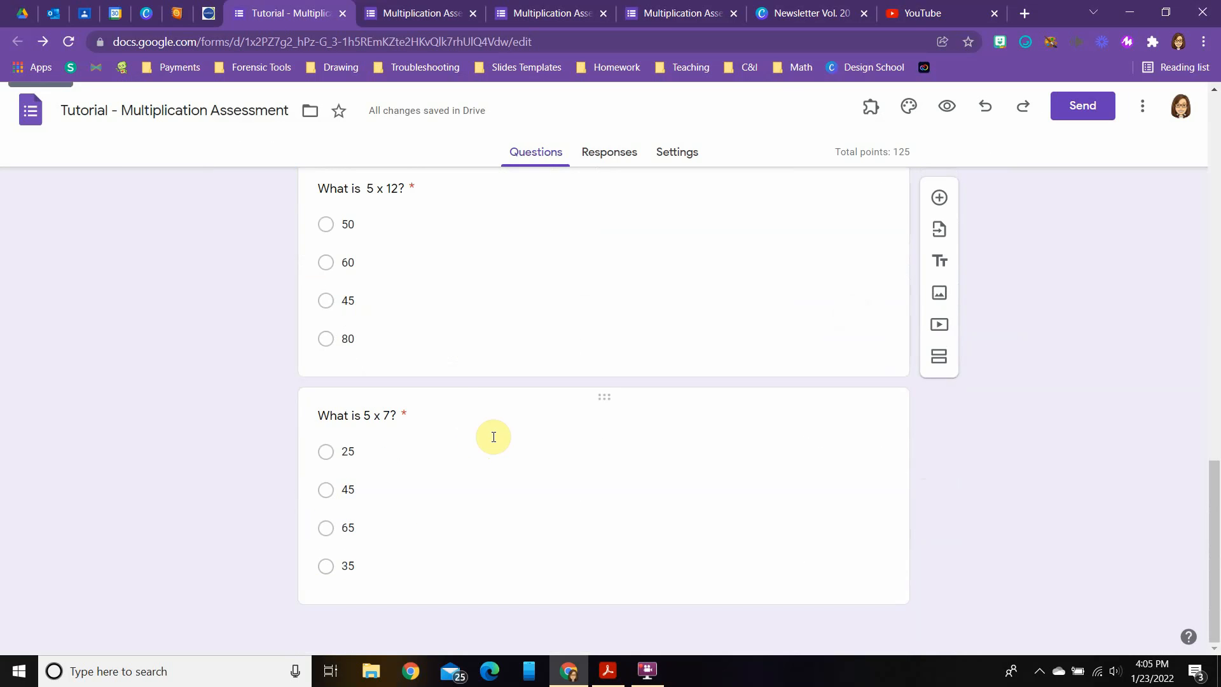
Add a section between the Multiply by 5 video and the 5 x 12 question, and title it "Assessment"
scroll(496, 433, up, 4)
scroll(527, 423, up, 3)
scroll(562, 430, down, 3)
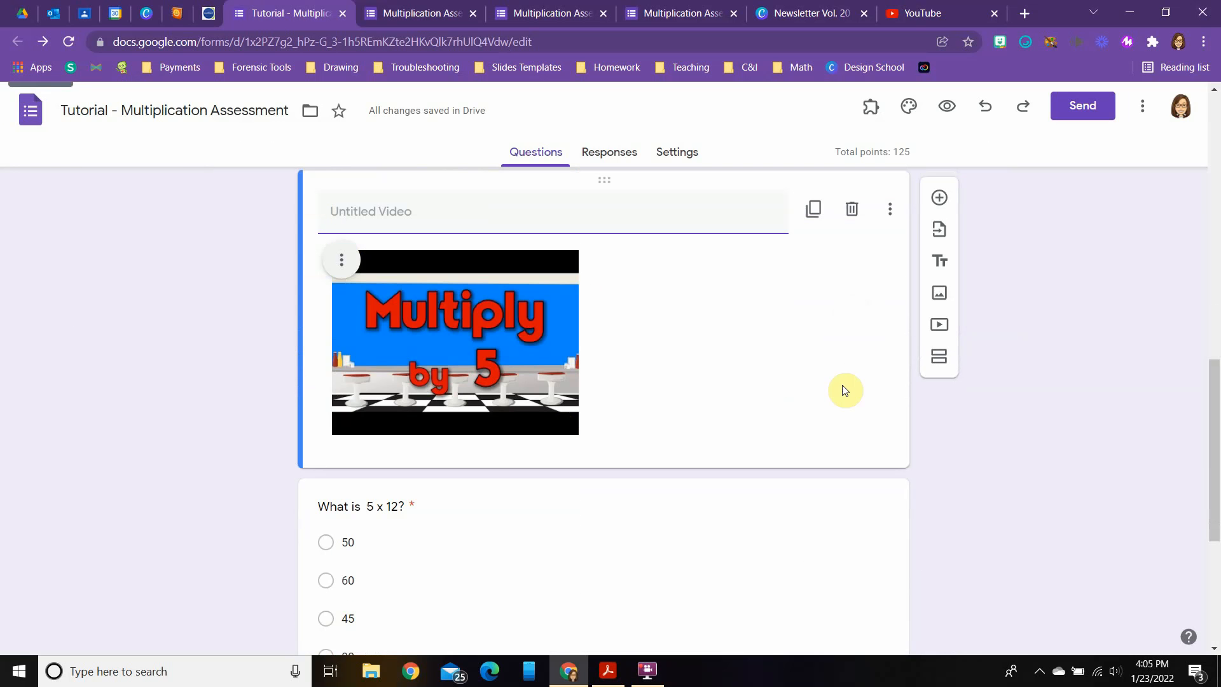
scroll(804, 321, up, 3)
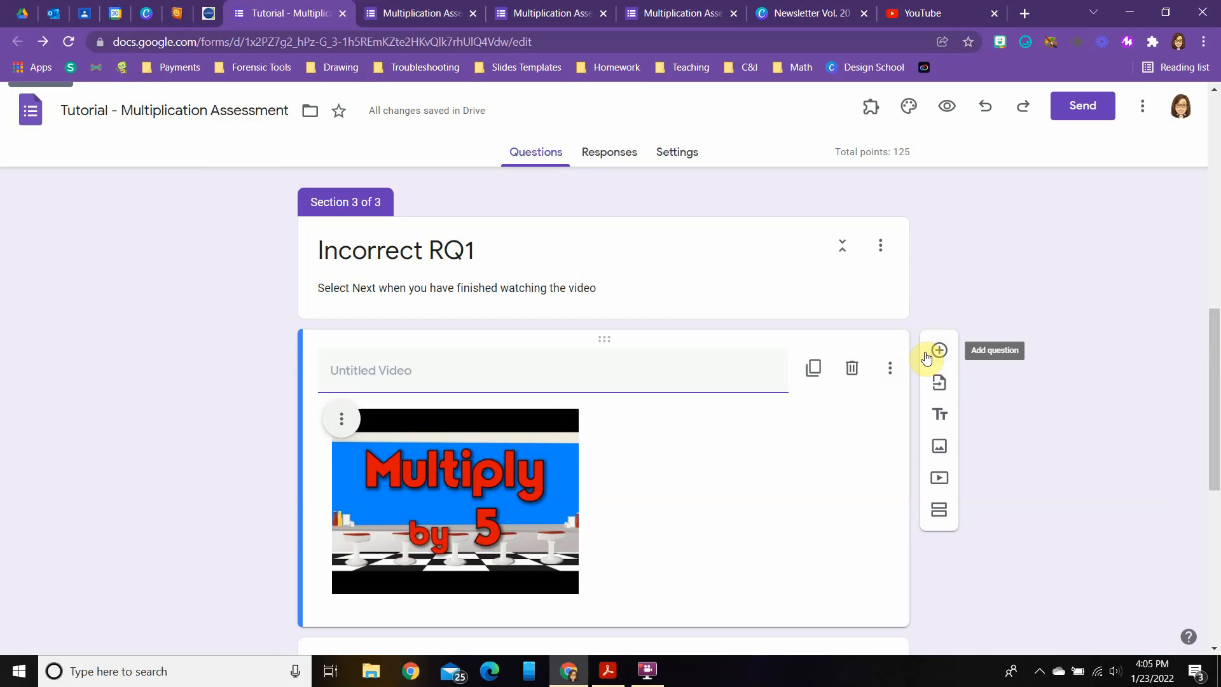
click(945, 512)
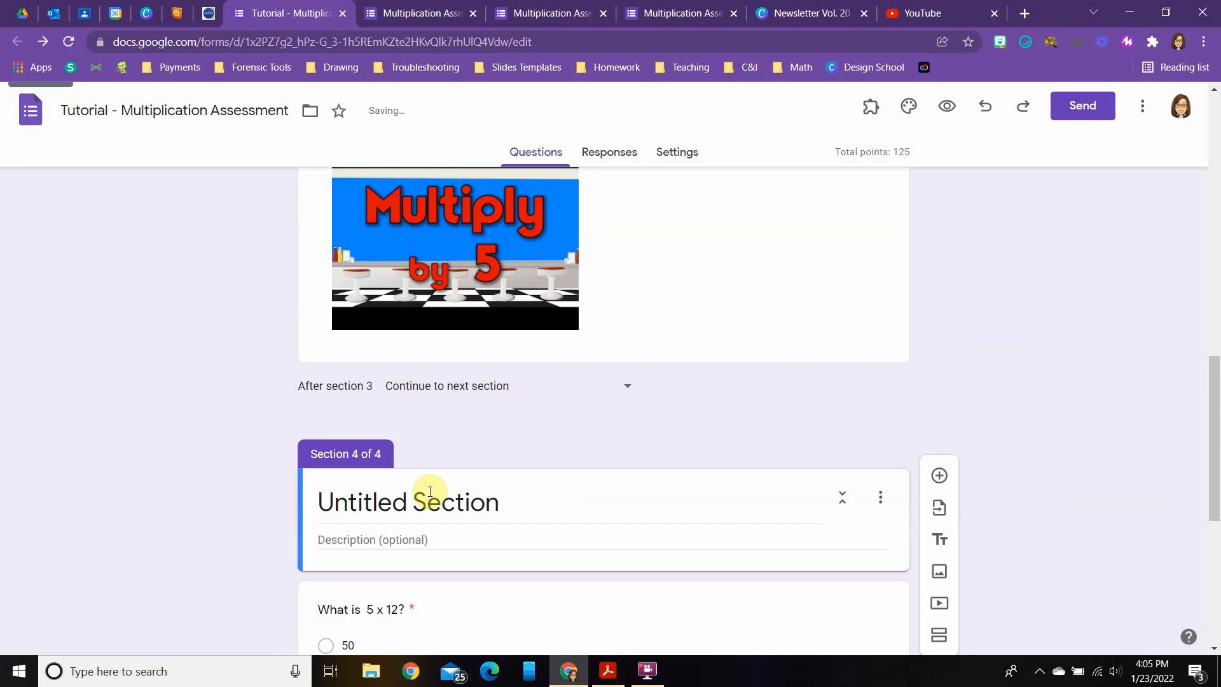
triple_click(429, 492)
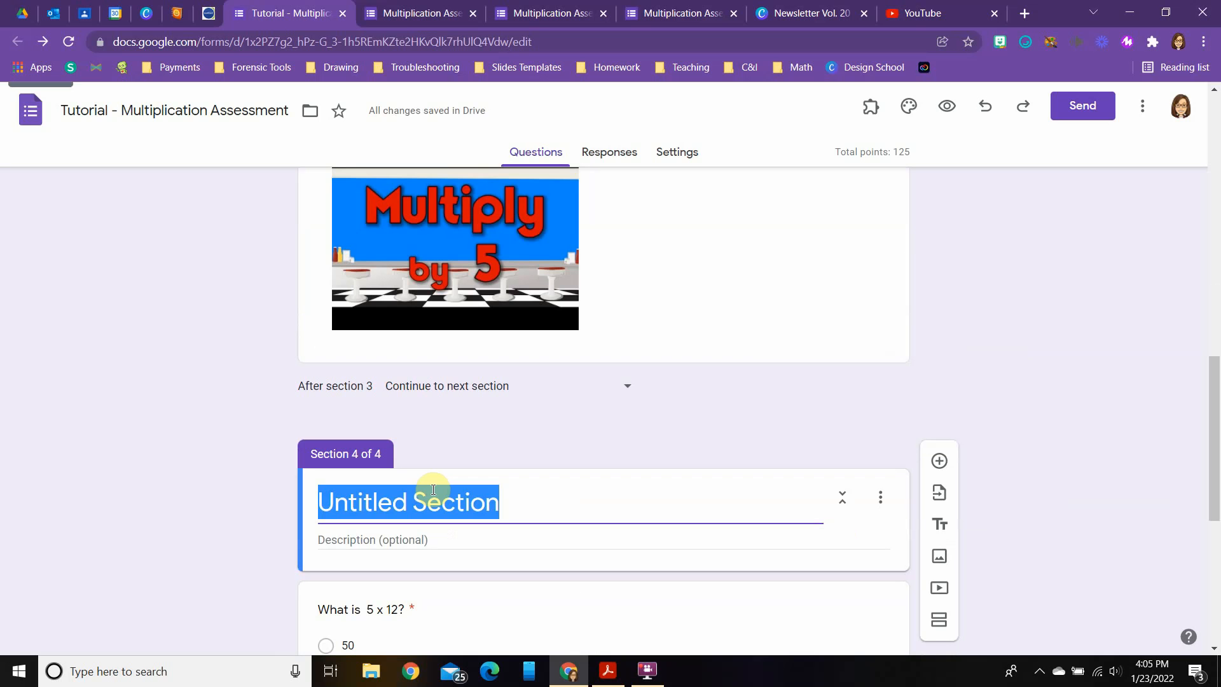
text(Assessment)
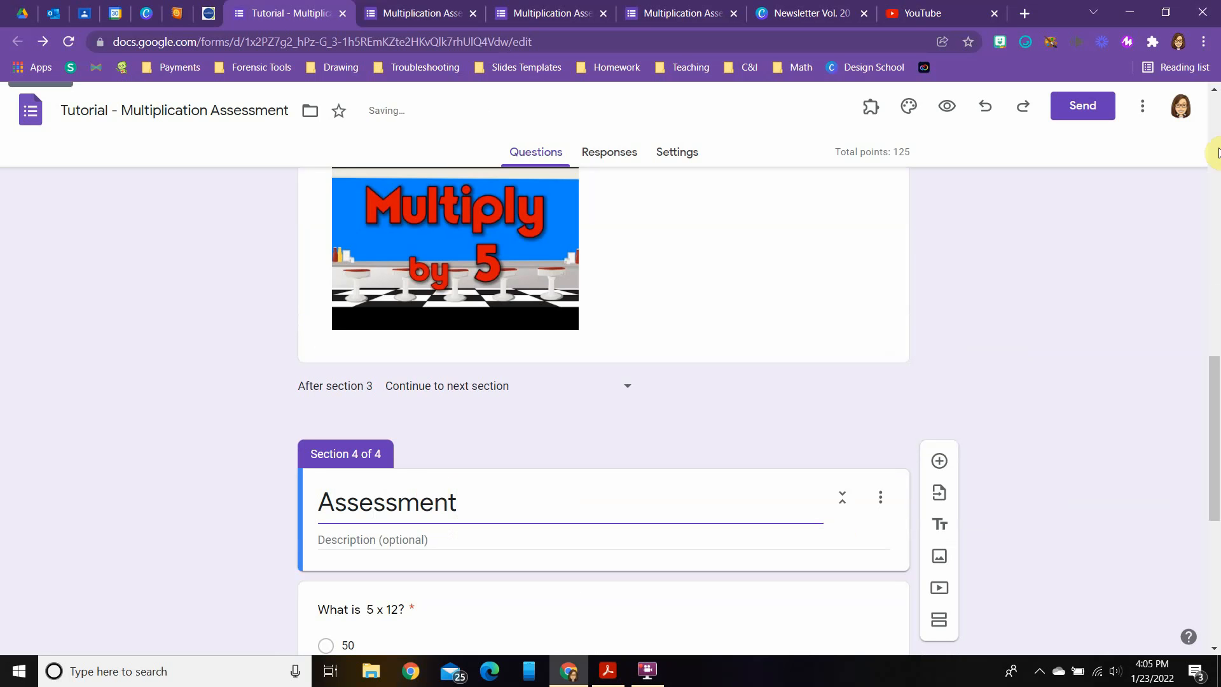
Set the Incorrect RQ1 section to go to section 2 (RQ1) after it is completed
scroll(508, 327, up, 6)
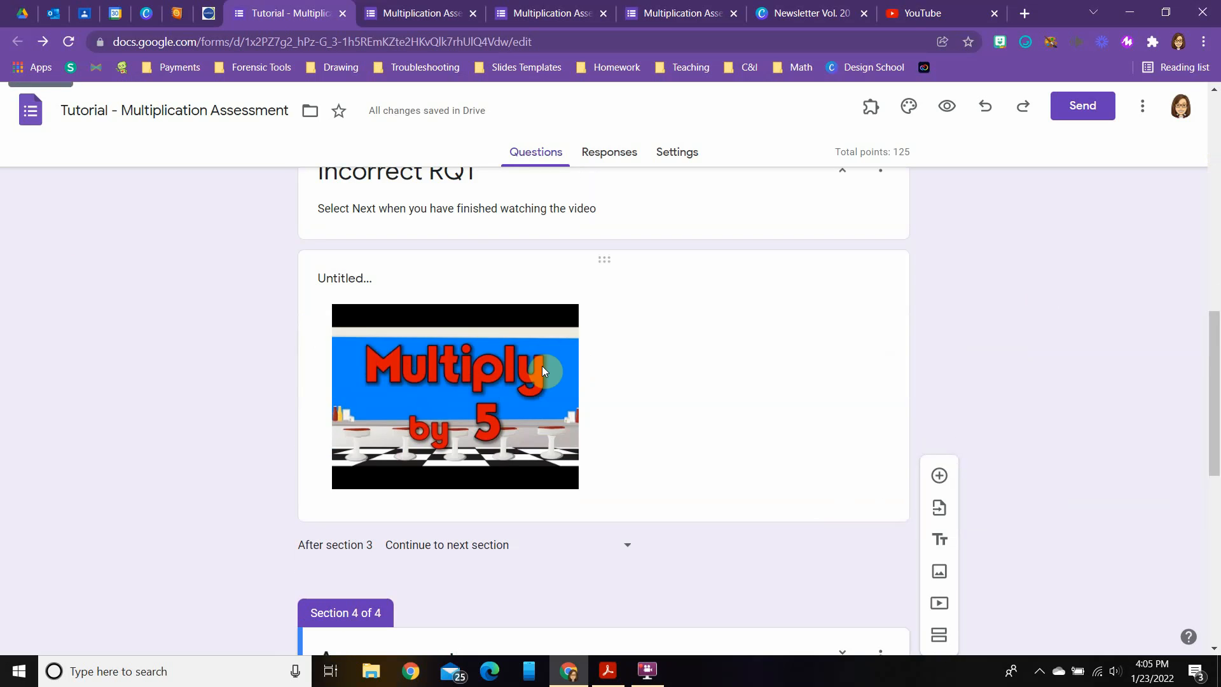
scroll(683, 466, up, 5)
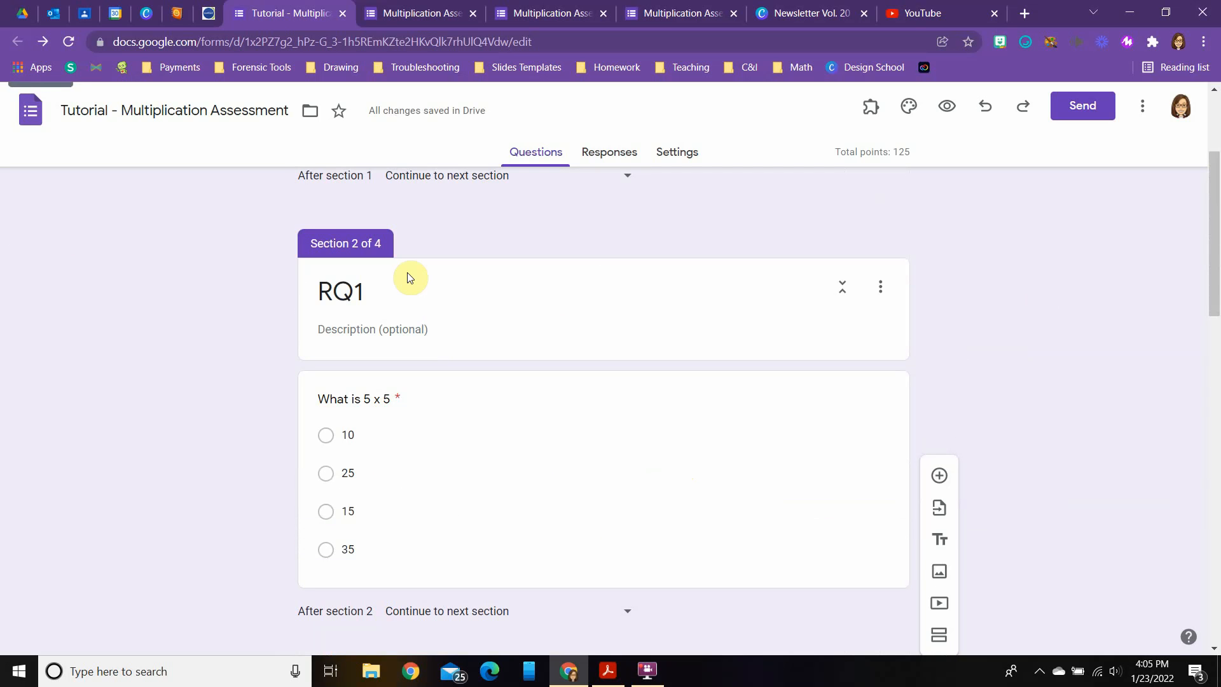
scroll(594, 344, down, 1)
scroll(591, 346, down, 9)
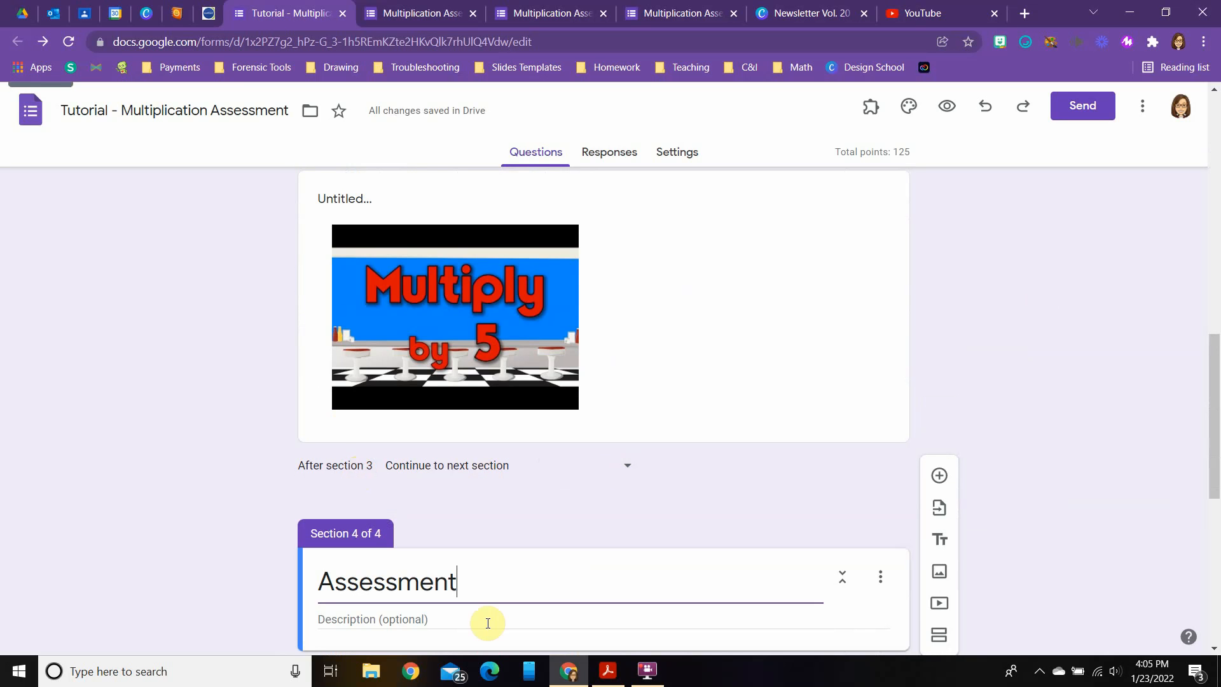
click(624, 465)
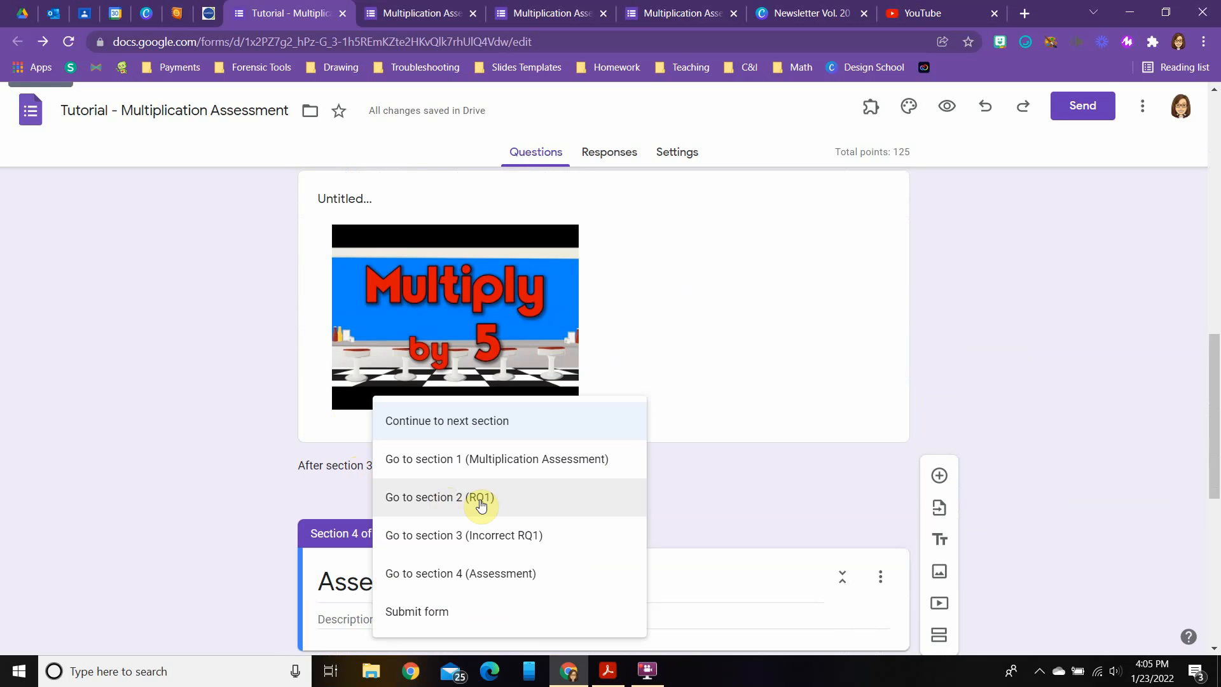
click(480, 499)
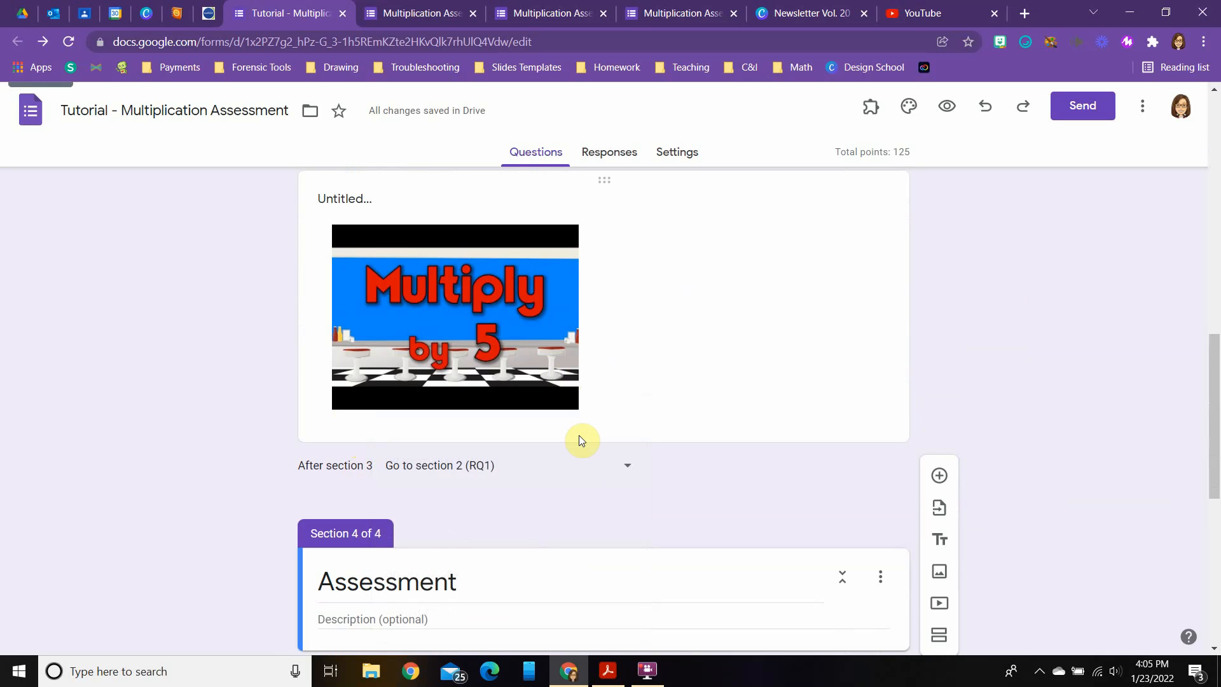
In the answer key of the 5 x 5 question, set 0 points and mark 25 as the correct answer
scroll(960, 344, down, 4)
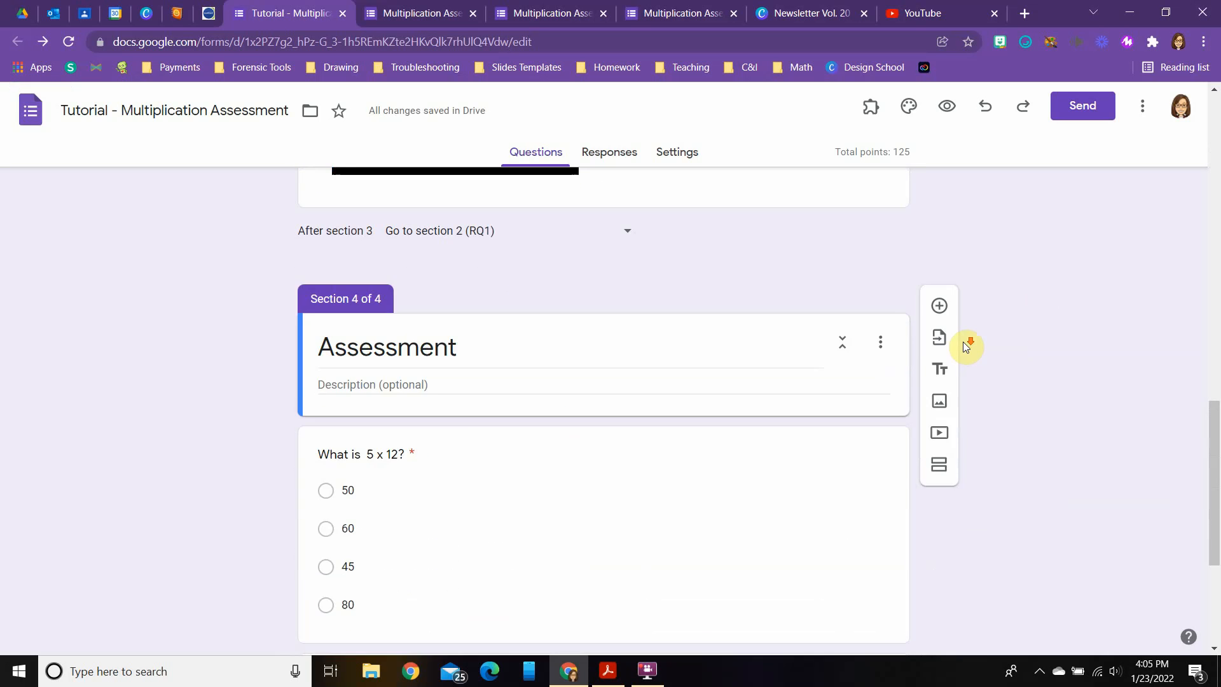
scroll(1009, 335, up, 7)
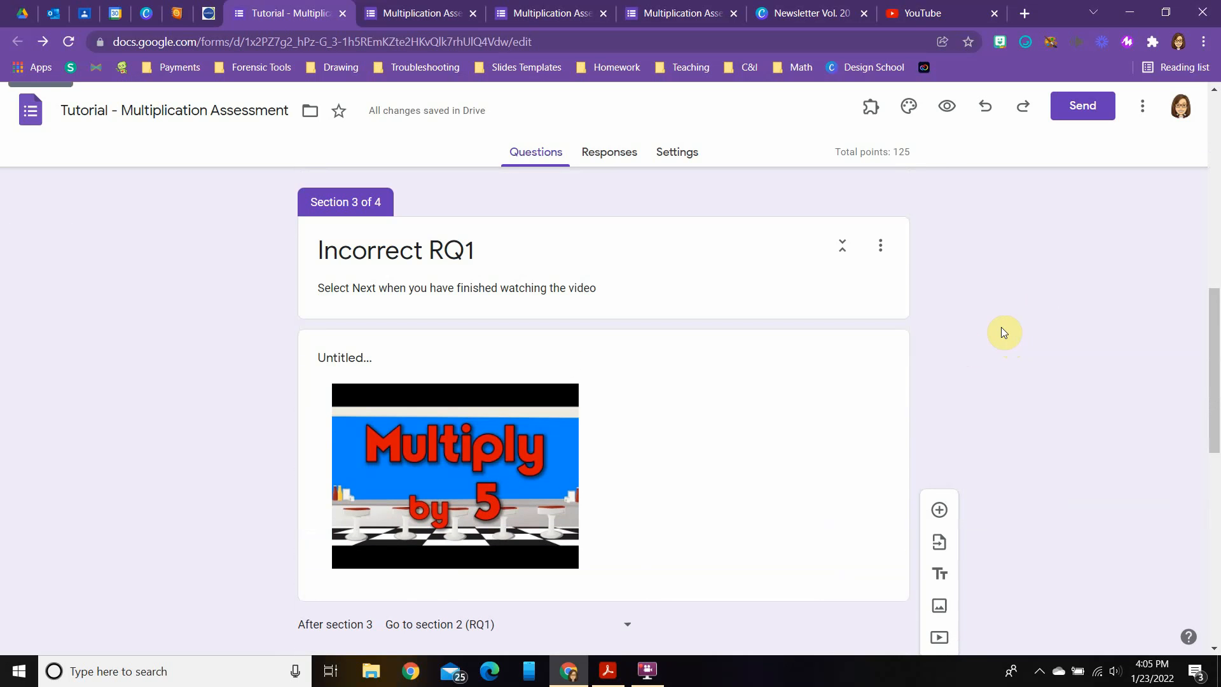
scroll(976, 294, up, 5)
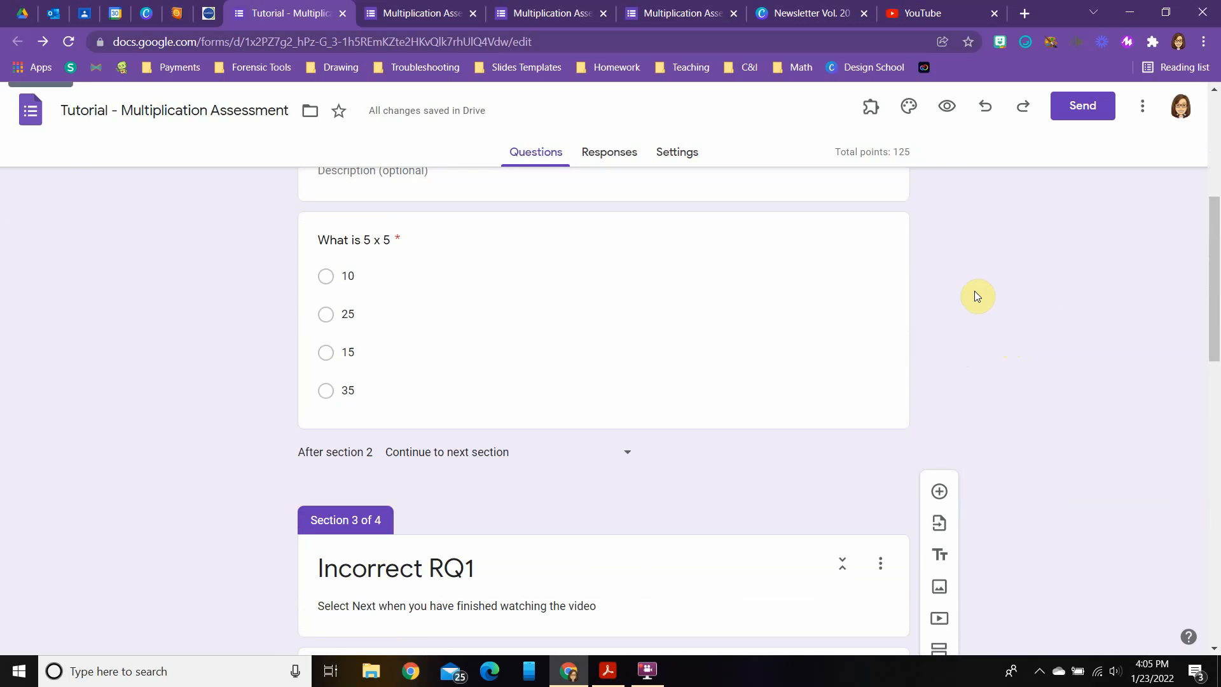
scroll(977, 296, up, 1)
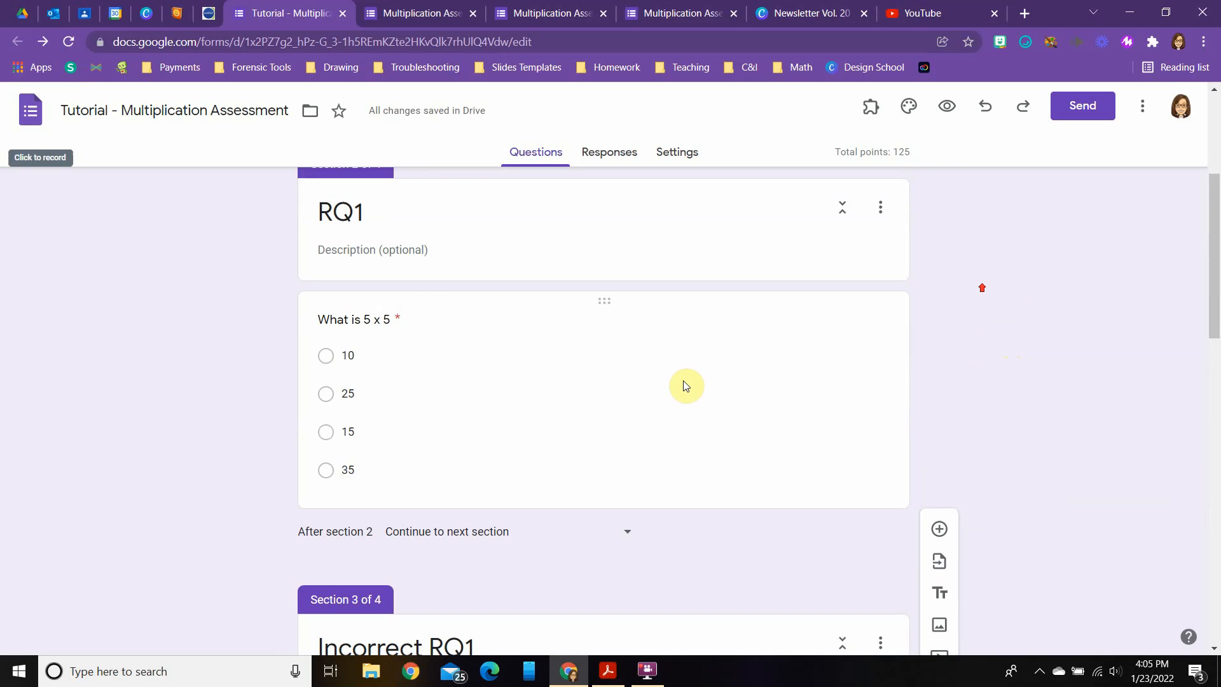
click(533, 402)
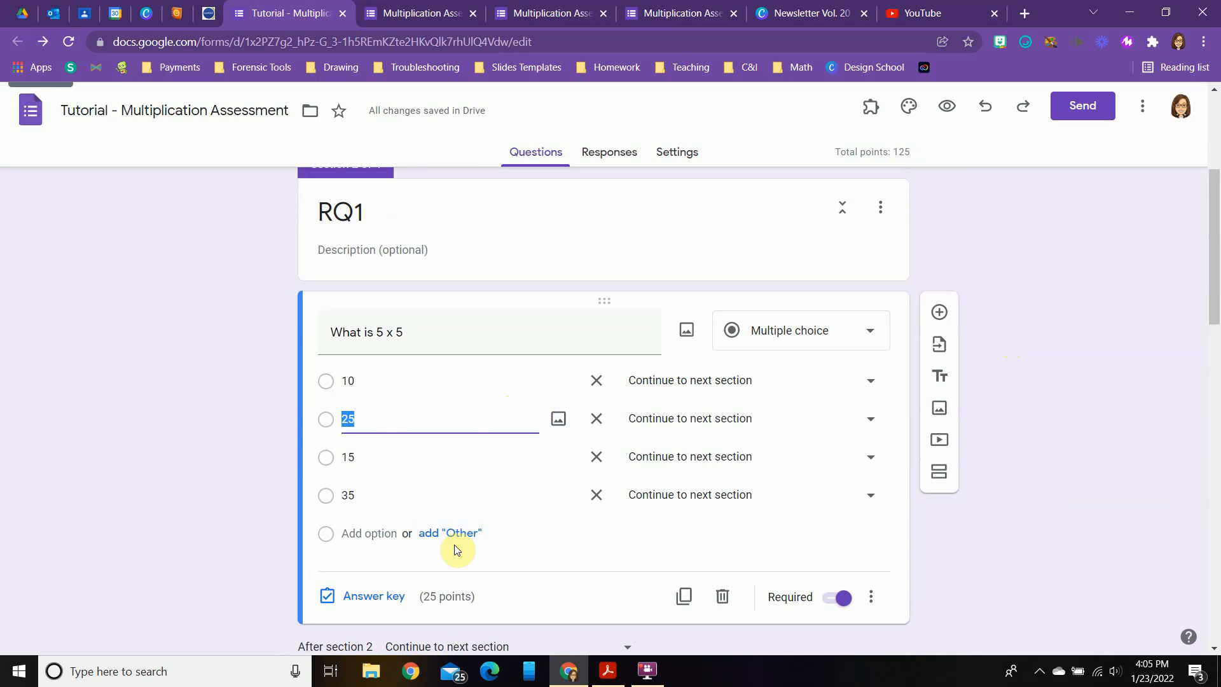
click(392, 594)
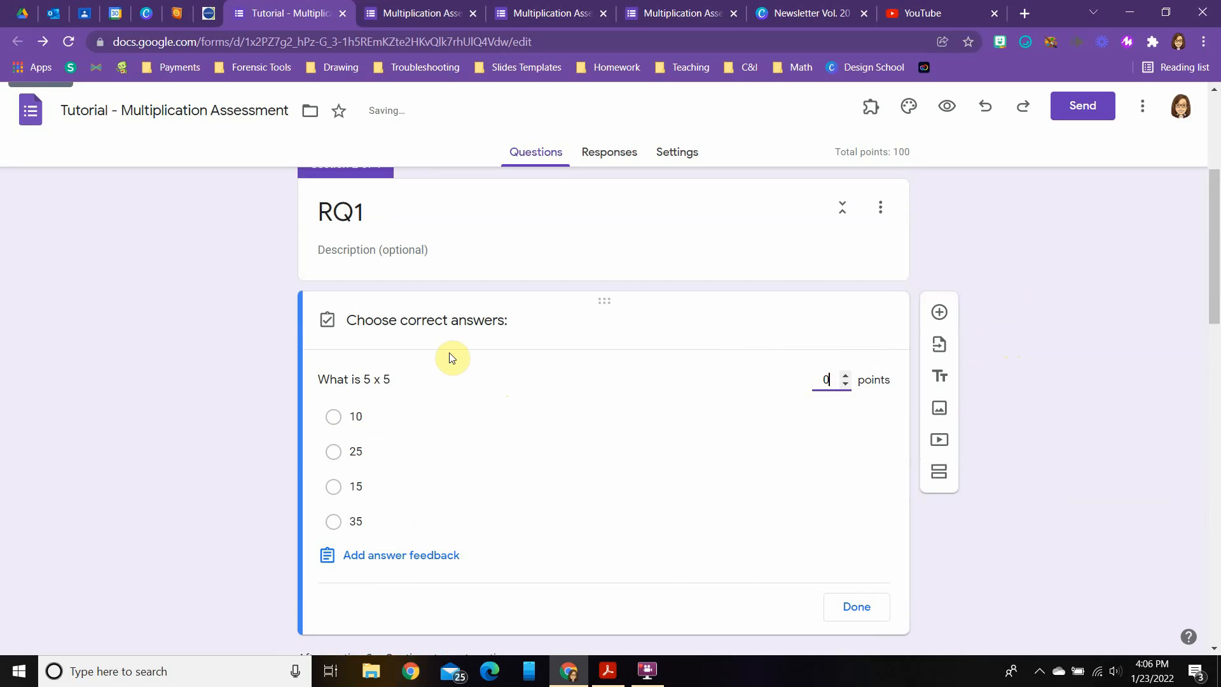
click(333, 452)
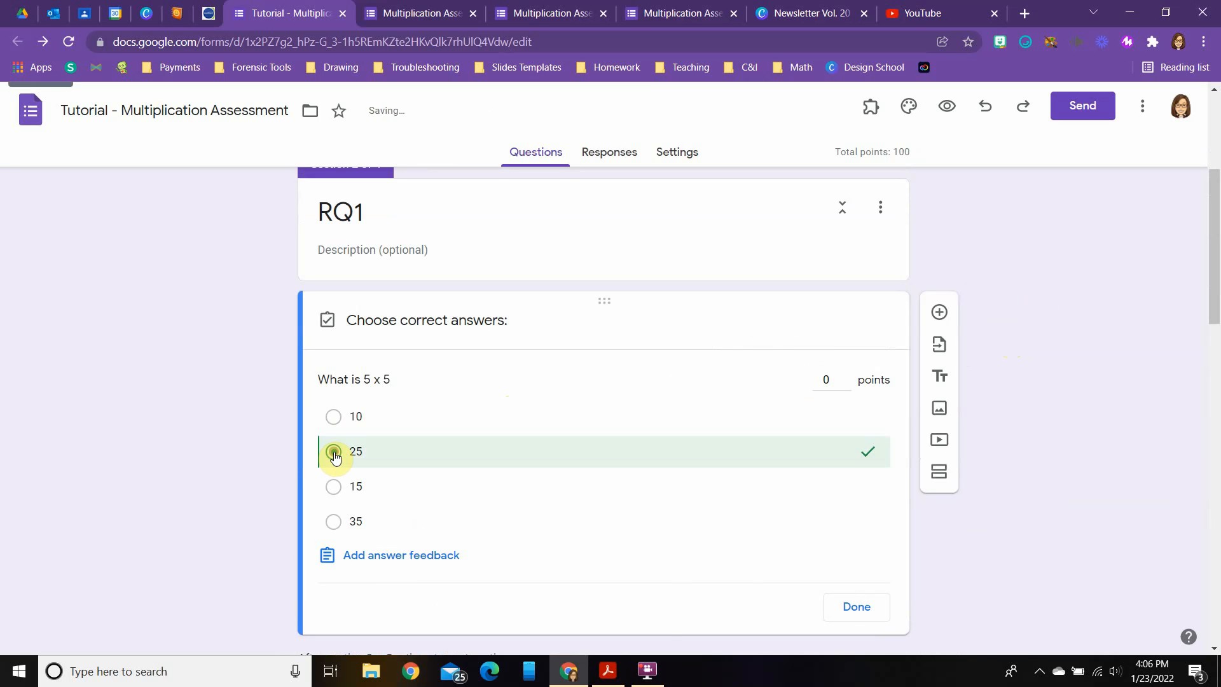
click(854, 606)
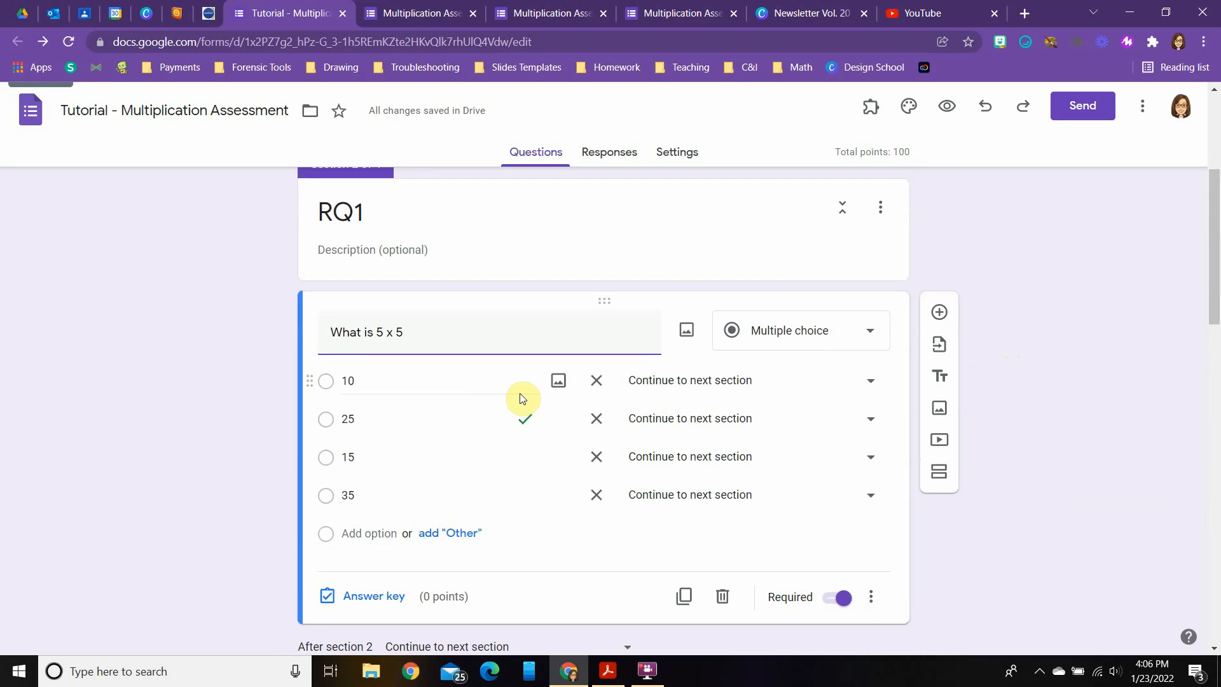
For the 5 x 5 question, route answers 10, 15 and 35 to section 3 (Incorrect RQ1) and answer 25 to section 4 (Assessment)
scroll(659, 394, down, 3)
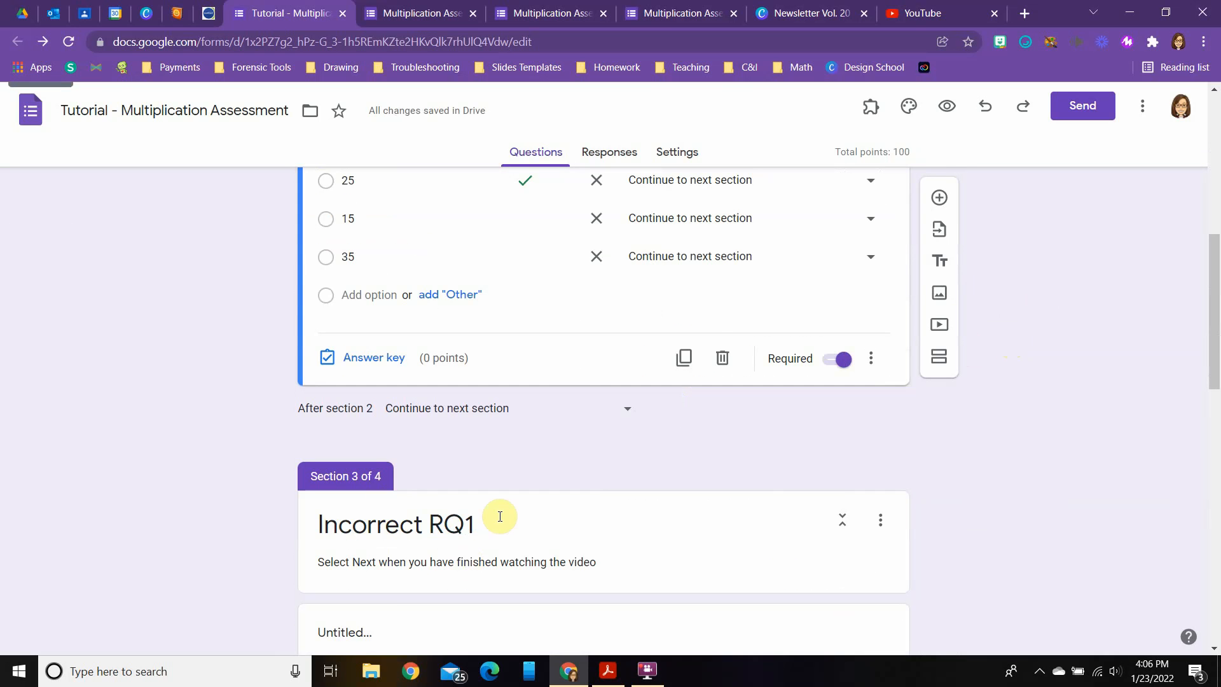
scroll(502, 516, up, 3)
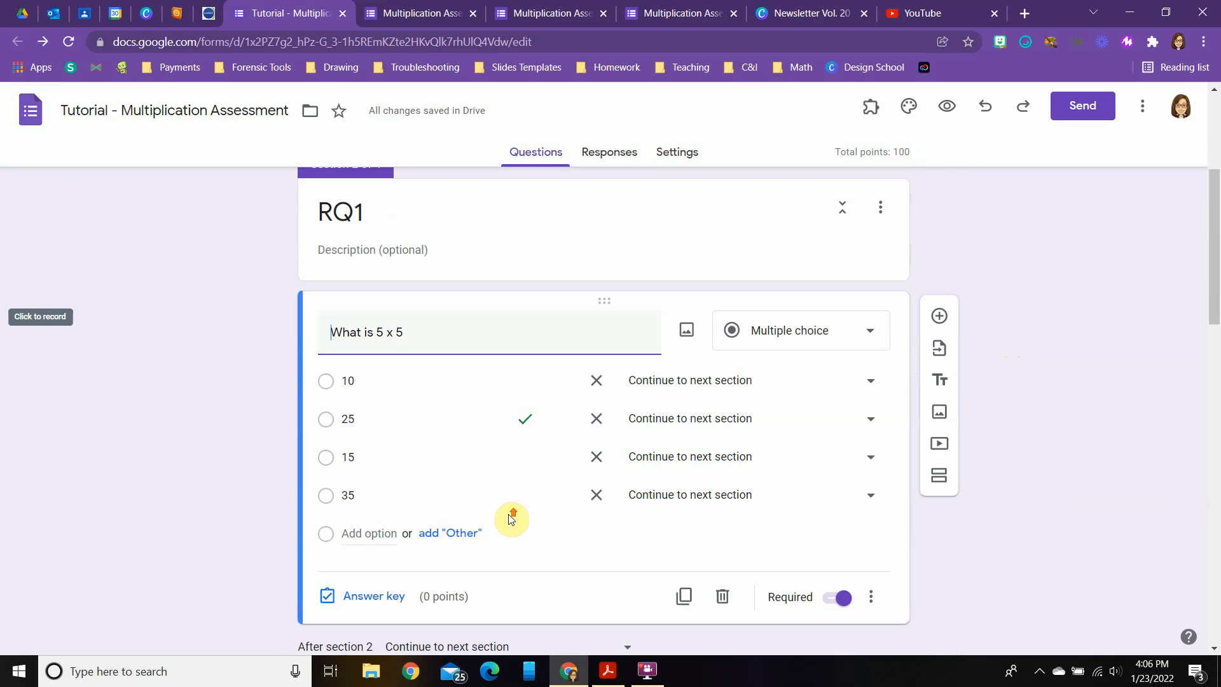
click(867, 381)
click(684, 502)
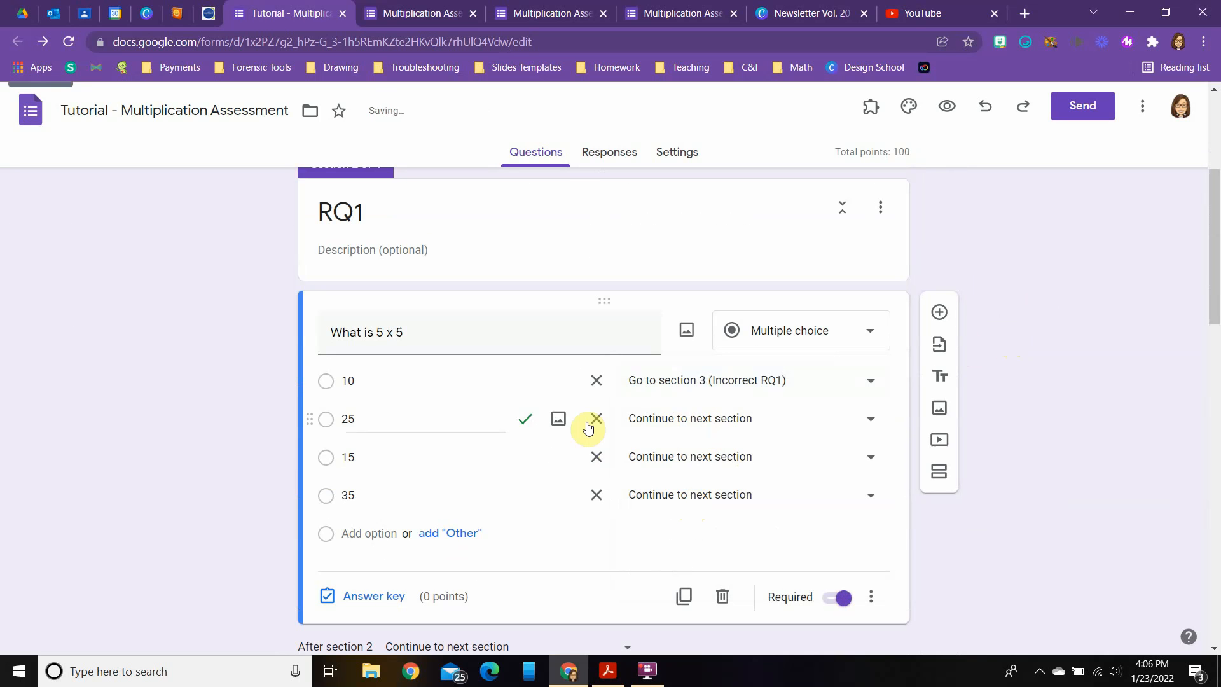
click(869, 419)
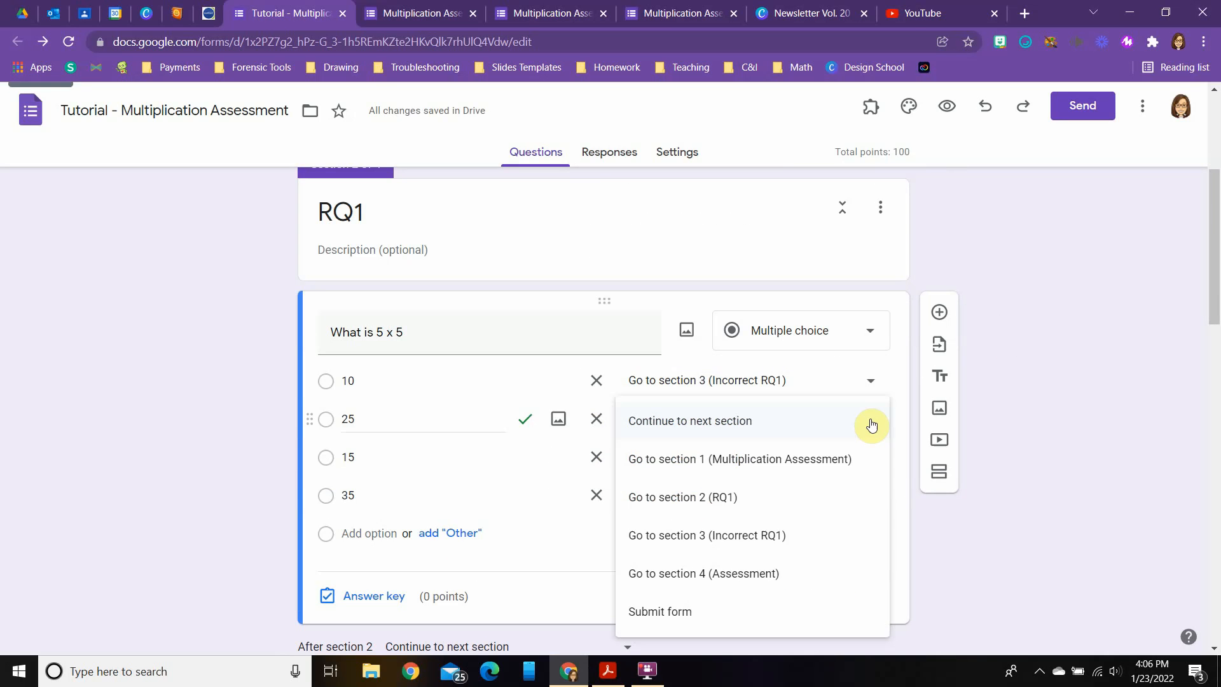
click(735, 576)
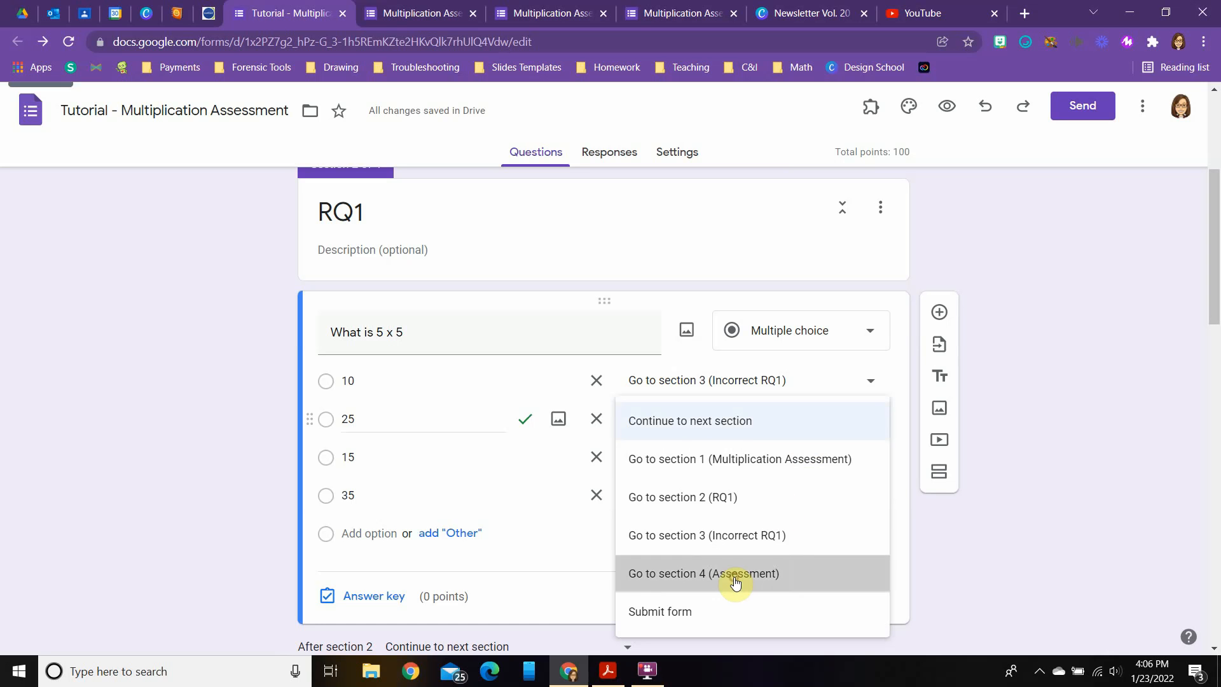
click(868, 459)
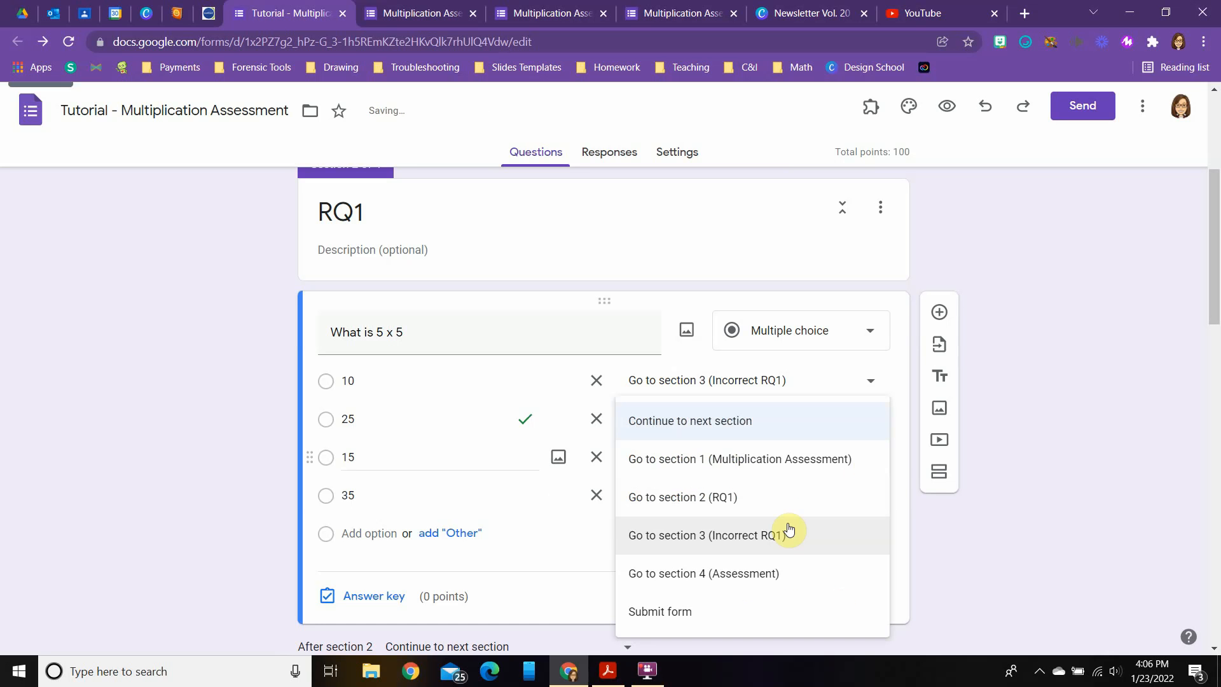
click(757, 544)
click(867, 495)
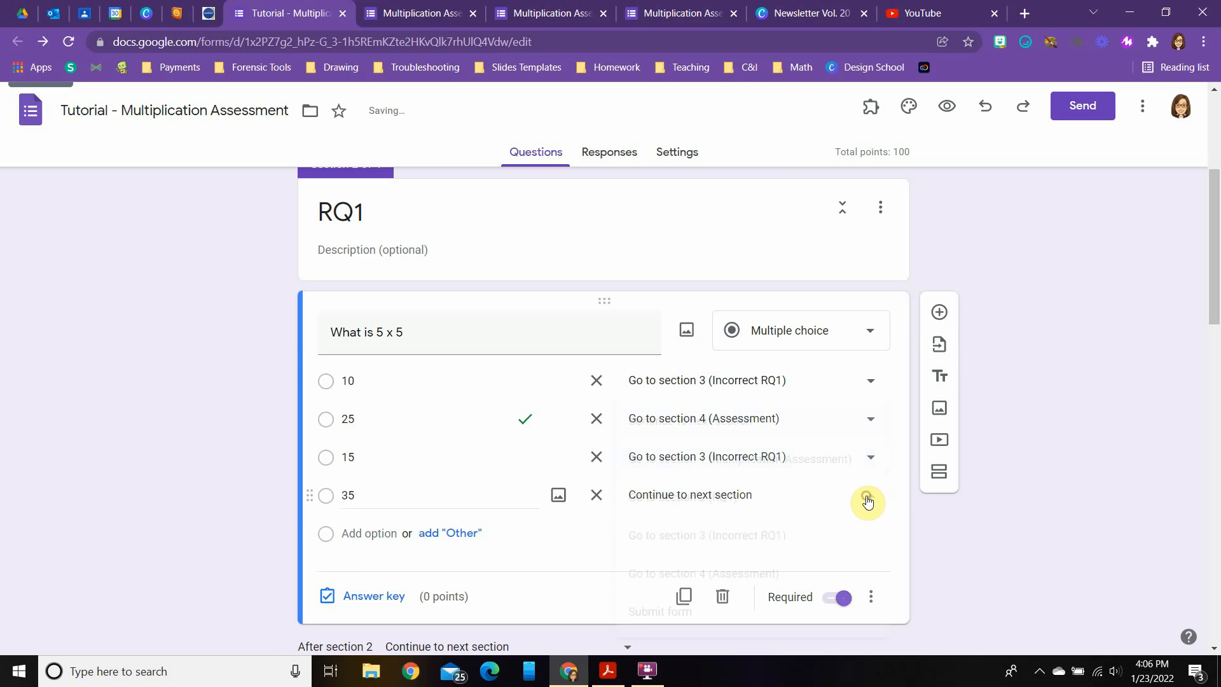
click(763, 553)
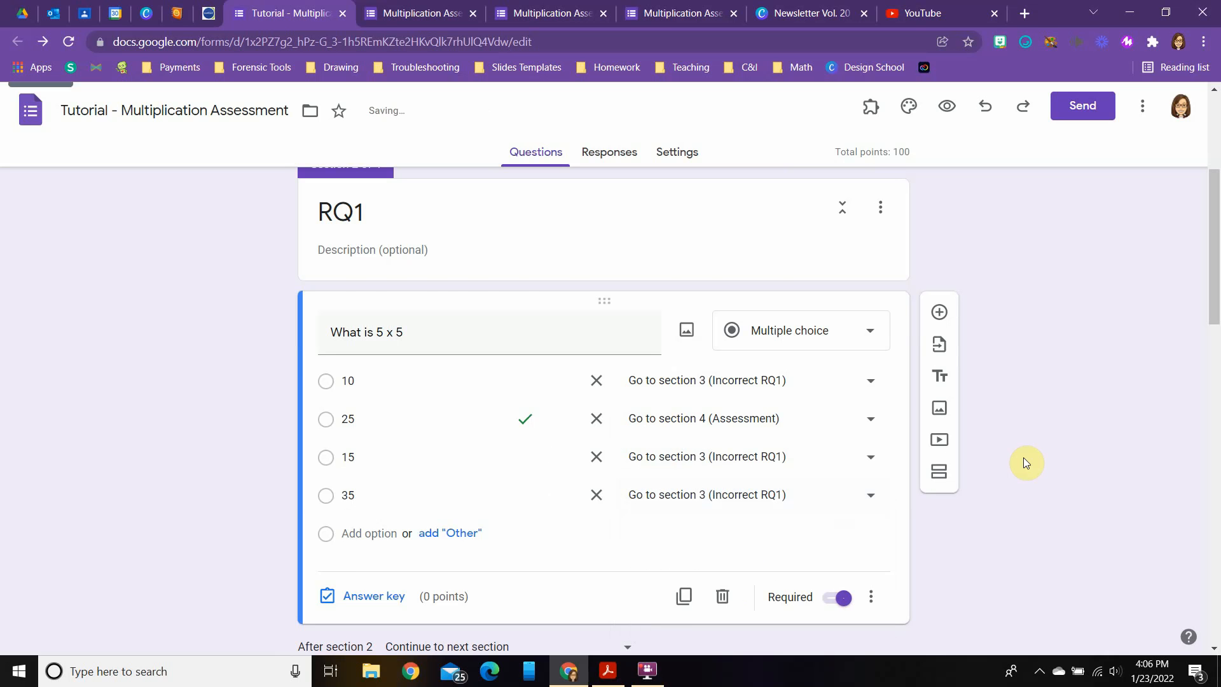
Review the 5 x 5 question's answer-based routing, the Incorrect RQ1 section's return setting and the Assessment section's questions
scroll(992, 459, up, 4)
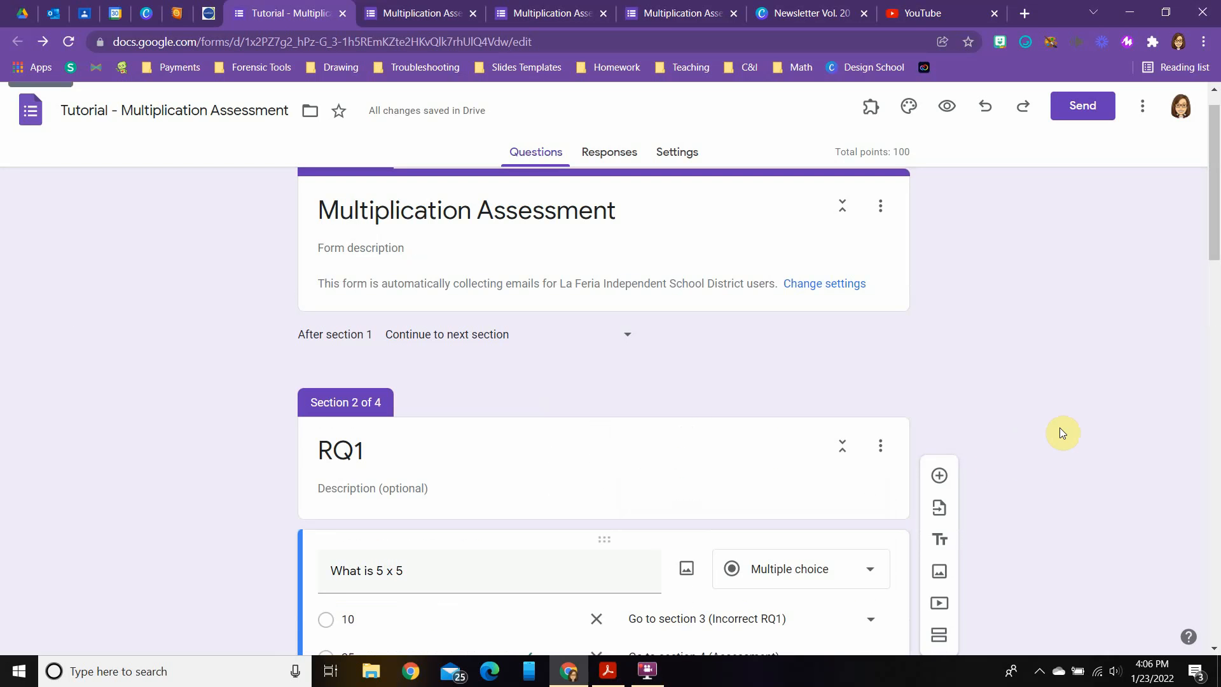
scroll(976, 296, down, 1)
scroll(913, 319, down, 1)
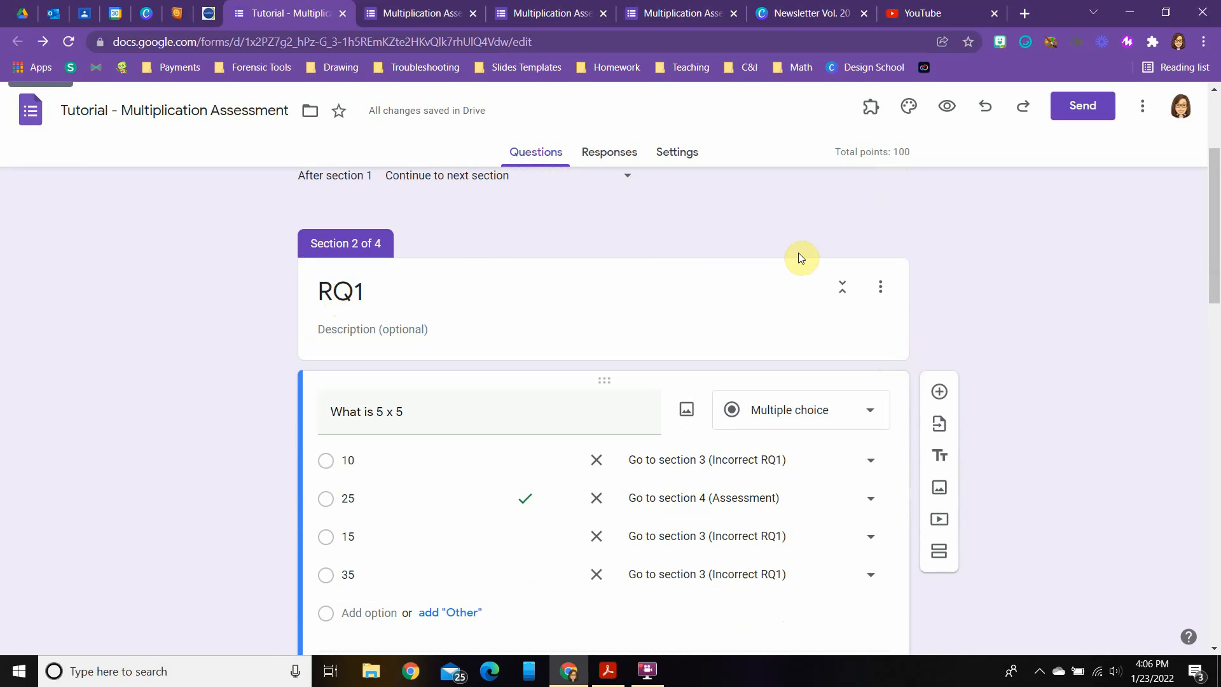
scroll(1035, 259, down, 2)
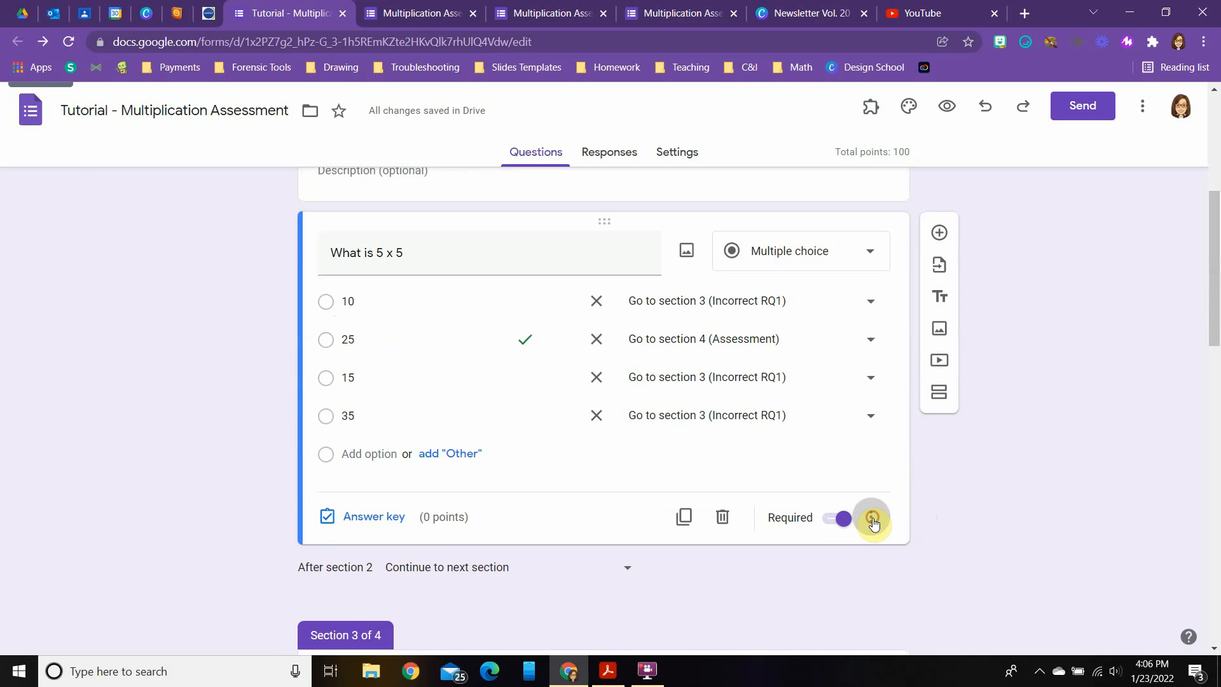
click(872, 520)
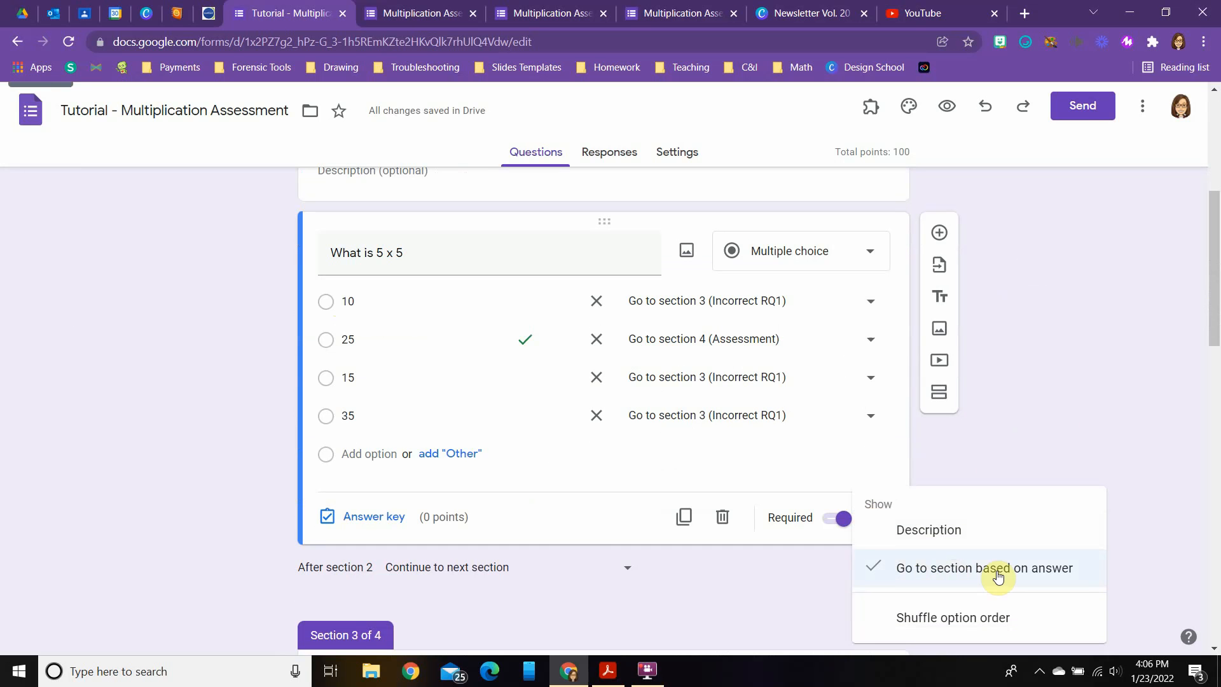
click(1047, 398)
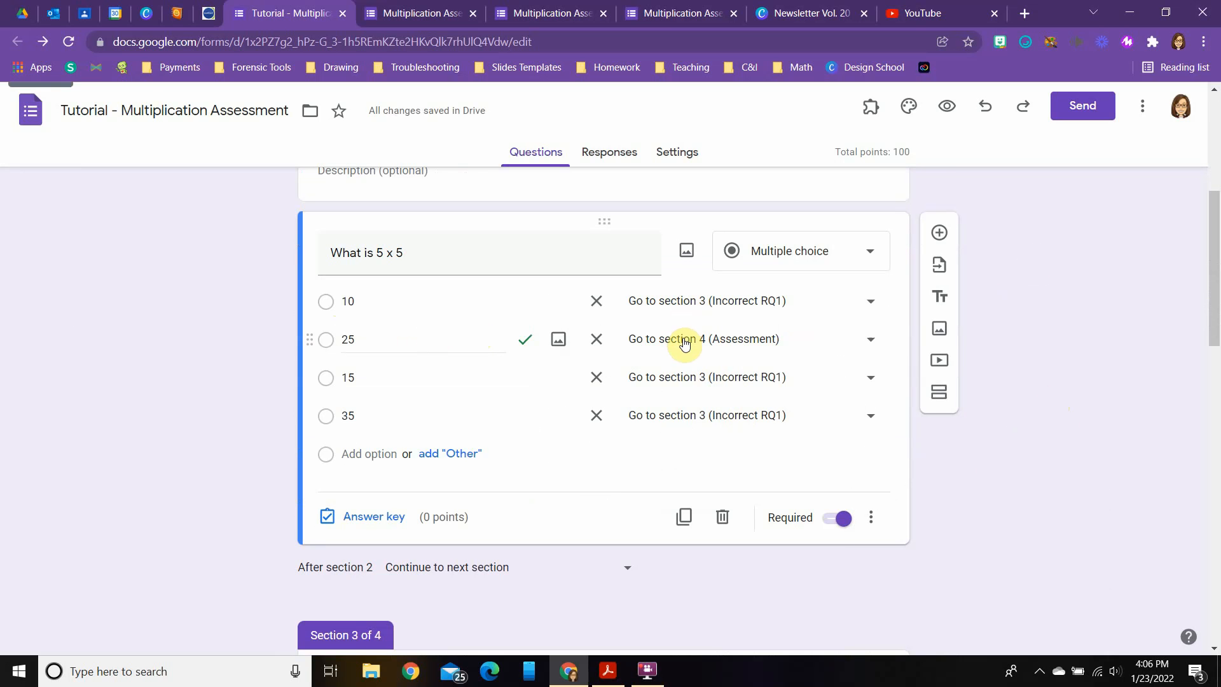
scroll(784, 349, down, 8)
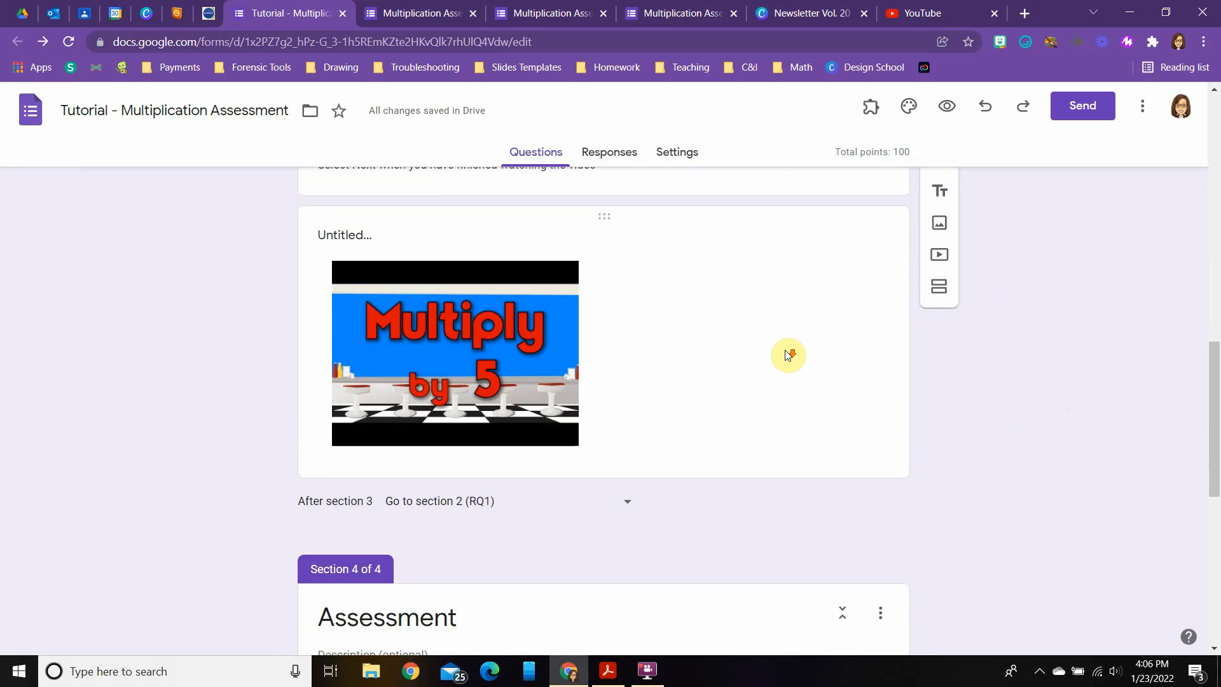
scroll(787, 355, down, 6)
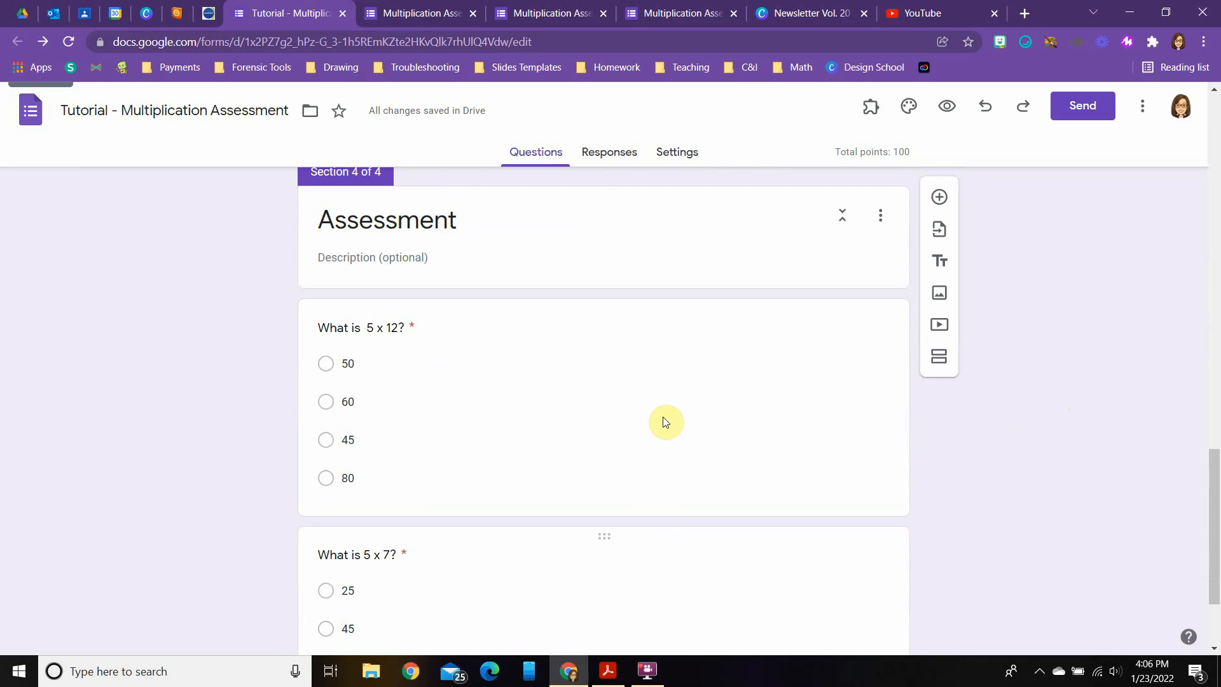
scroll(794, 597, up, 6)
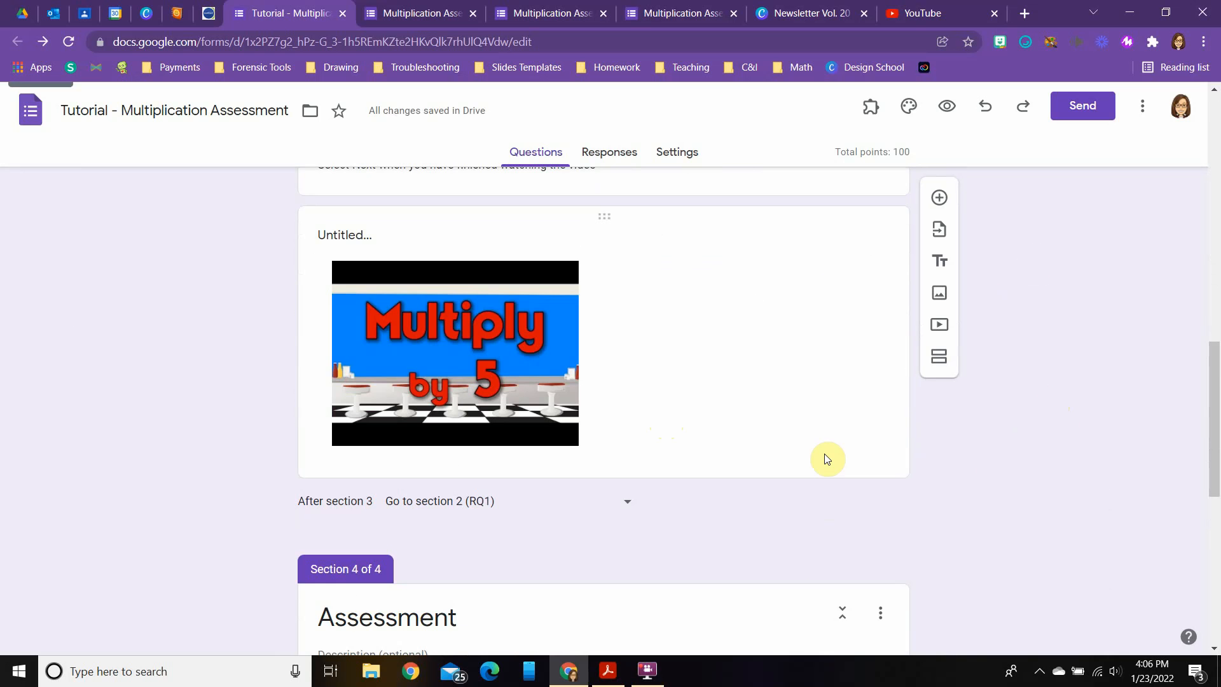
scroll(828, 458, down, 2)
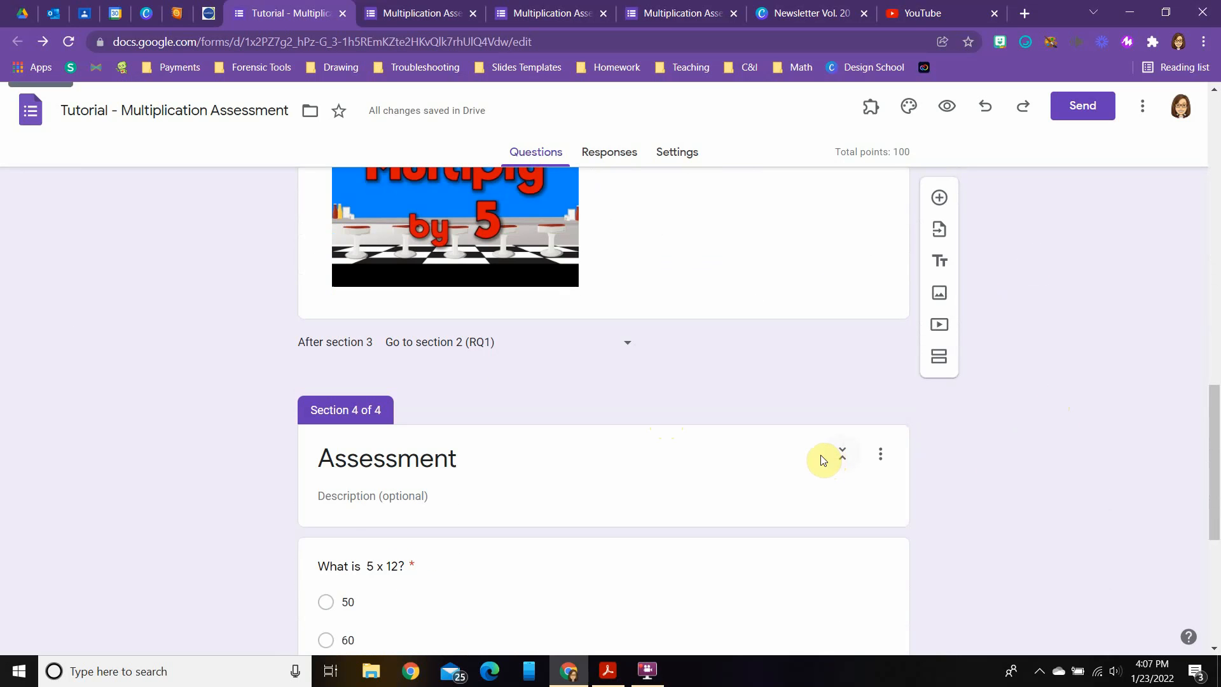
Trace the form's path from section 1 through the RQ1 answer routing and the Incorrect RQ1 video to the Assessment questions
scroll(679, 343, up, 8)
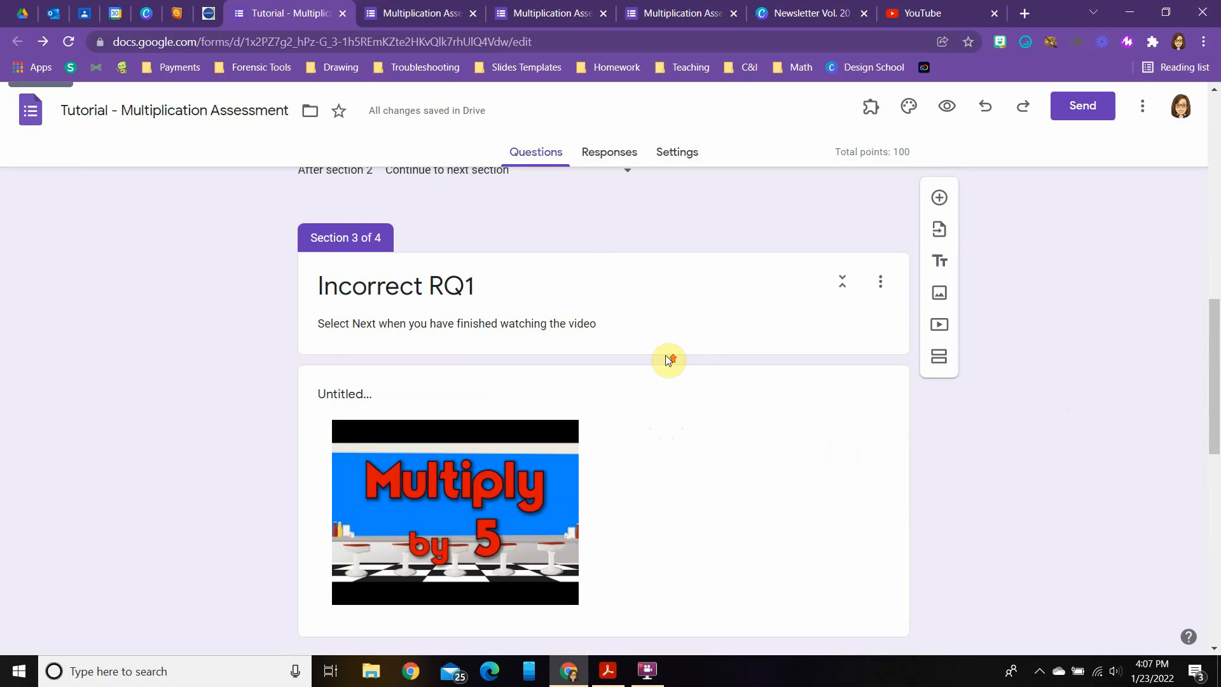
scroll(616, 443, up, 8)
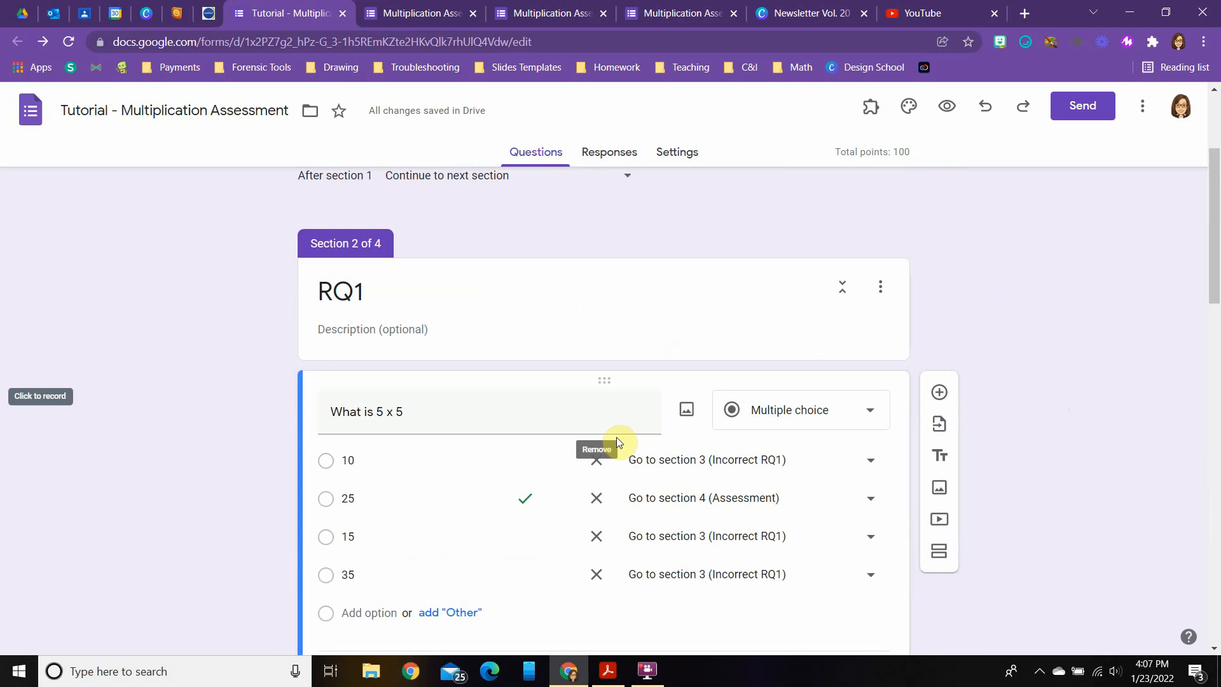
scroll(616, 442, down, 5)
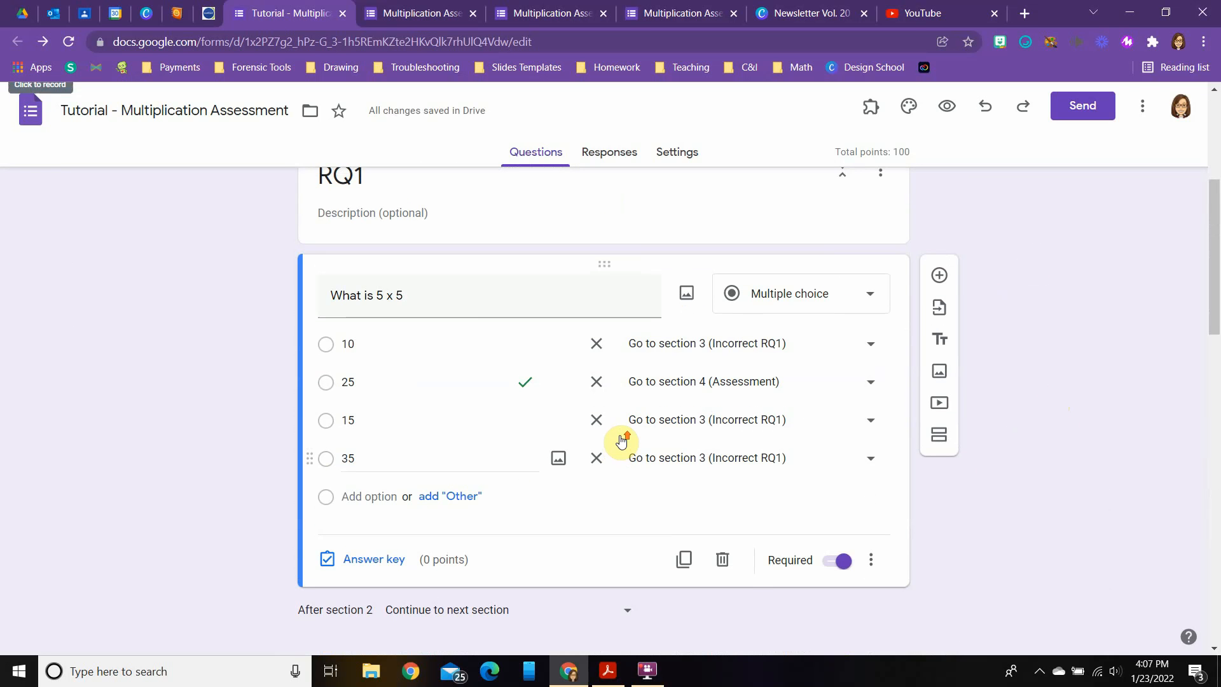
scroll(621, 436, up, 5)
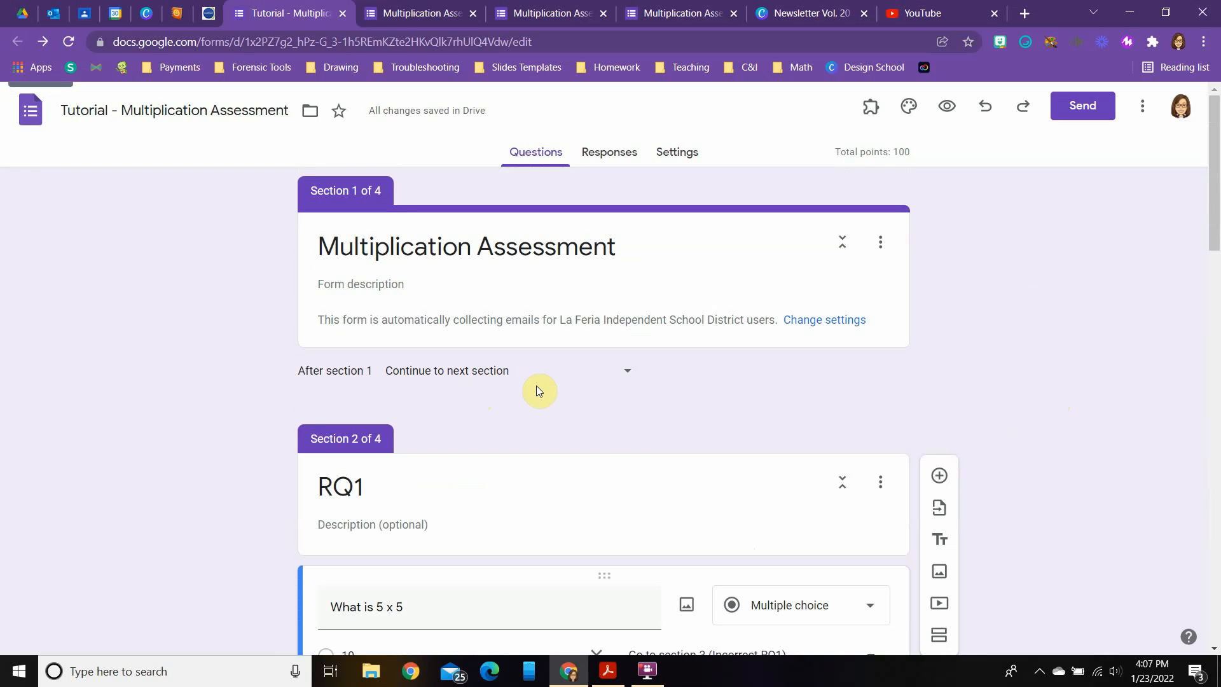
scroll(536, 390, down, 12)
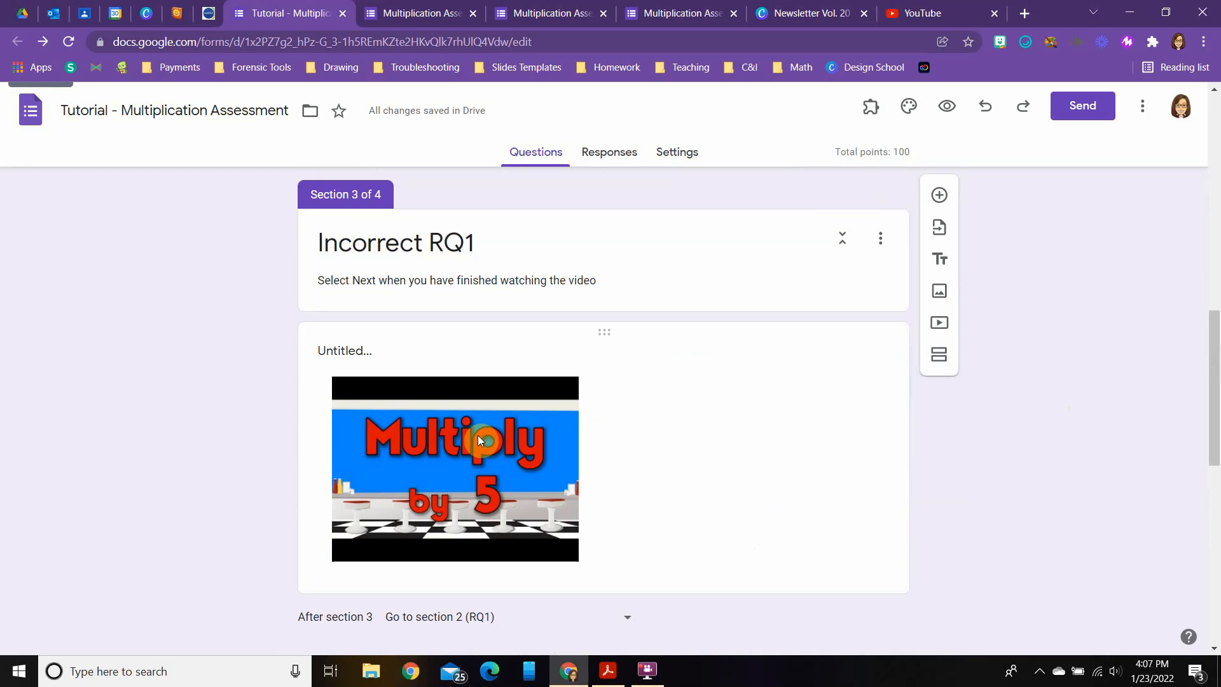
scroll(556, 556, down, 1)
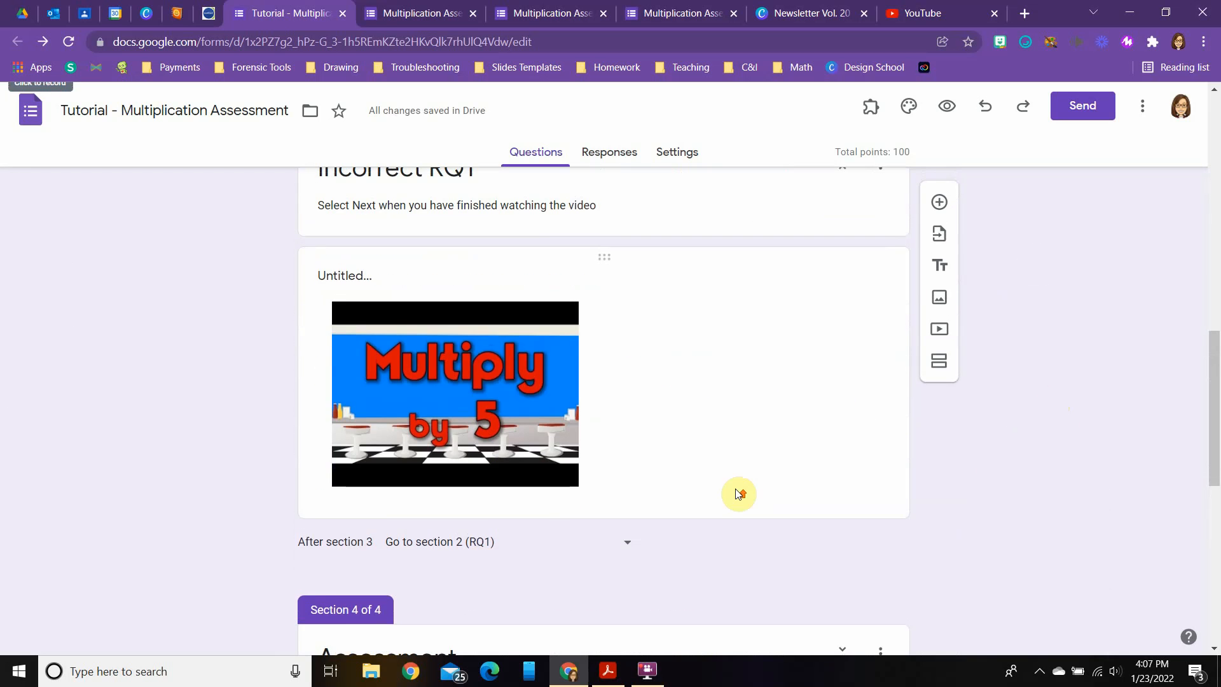
scroll(734, 488, up, 10)
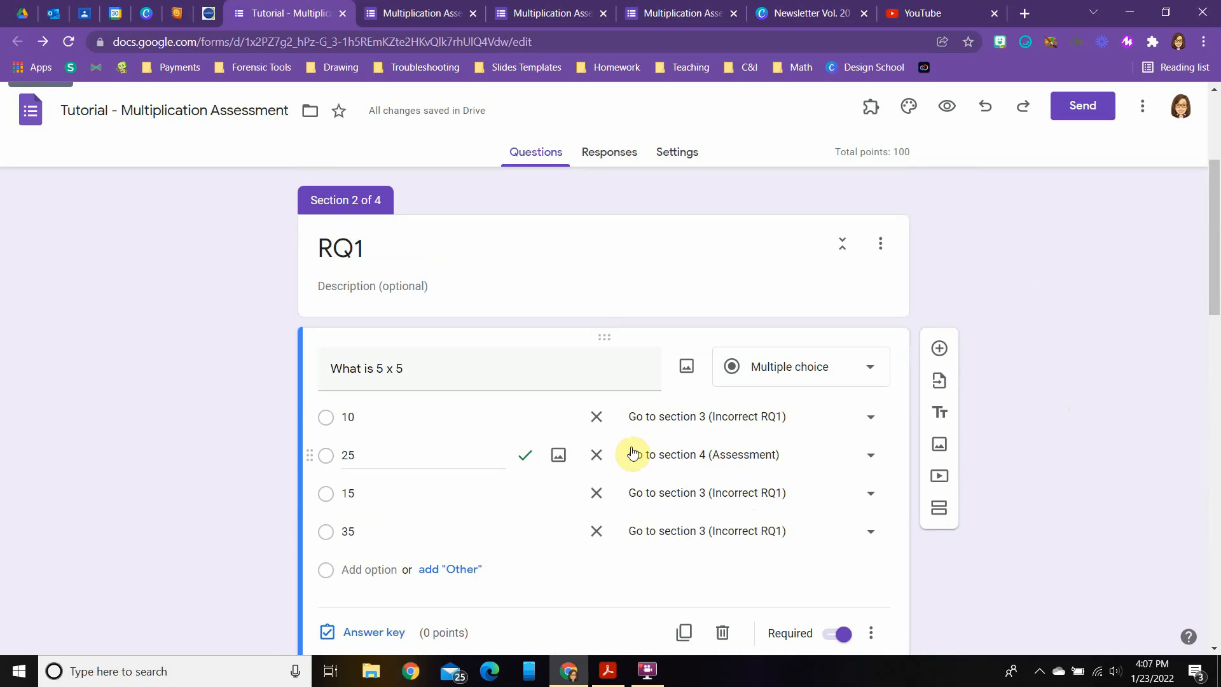
scroll(648, 455, down, 3)
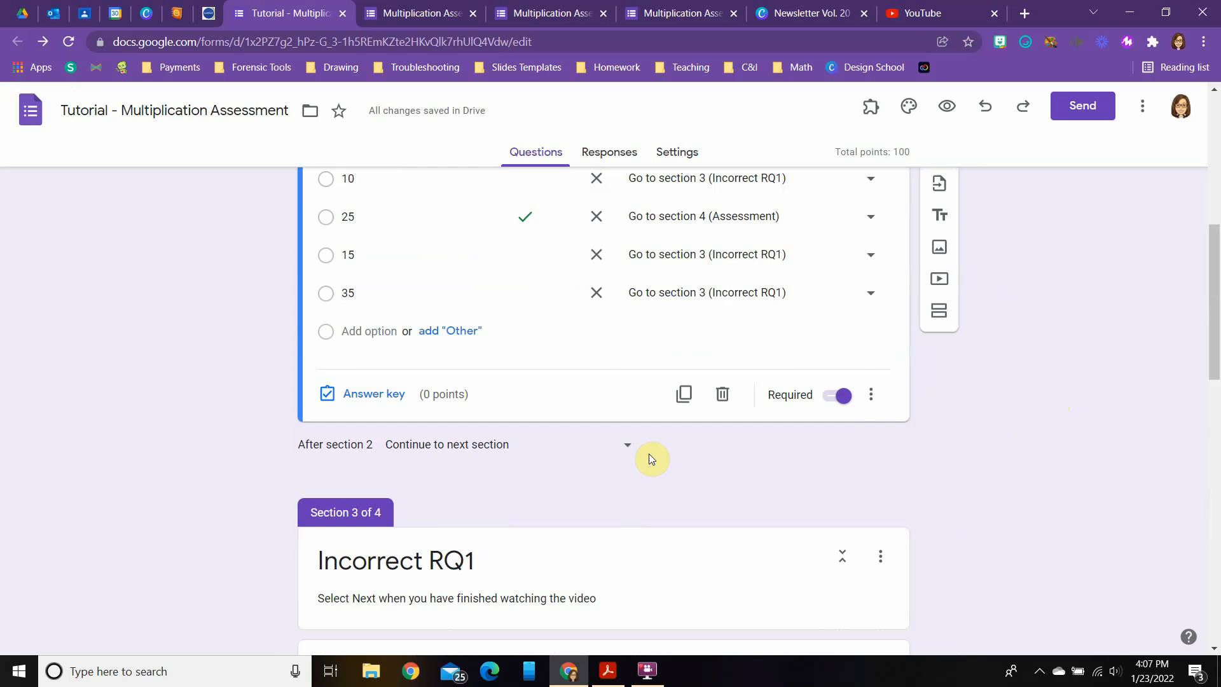
scroll(652, 457, down, 8)
scroll(587, 487, down, 5)
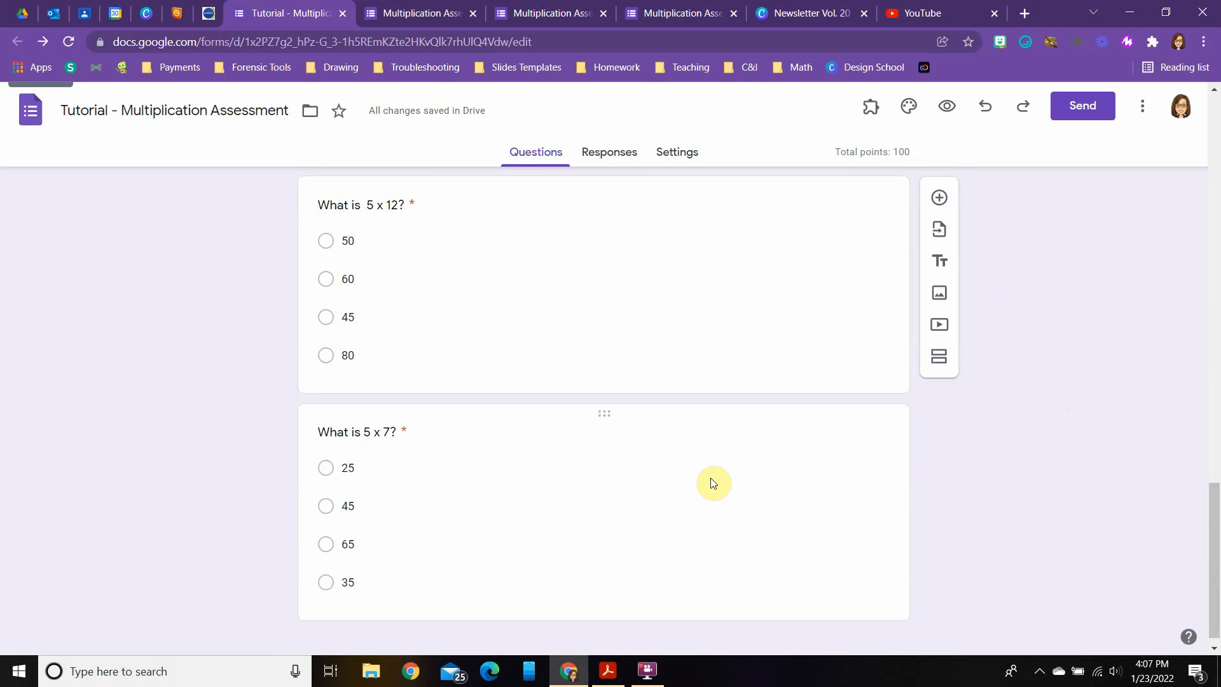
Preview the form and test the wrong-answer path: answer 15 to 5 x 5, briefly play the Incorrect RQ1 video and return to RQ1
click(947, 111)
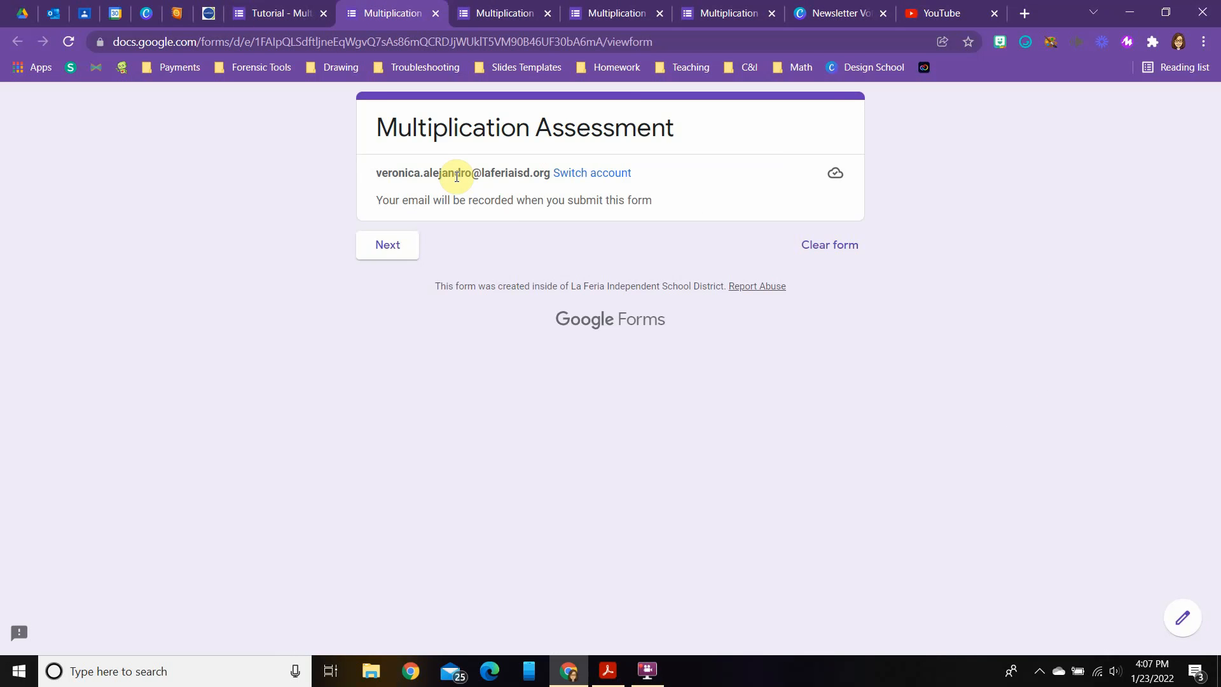
click(389, 250)
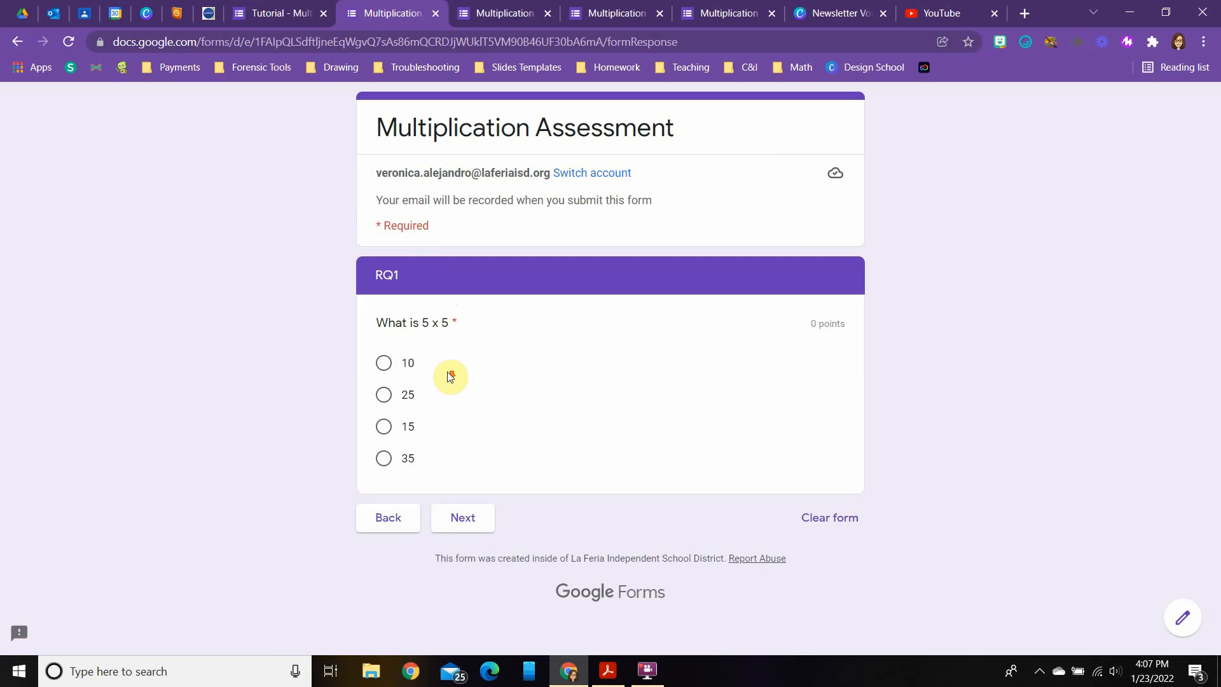
click(385, 427)
click(470, 519)
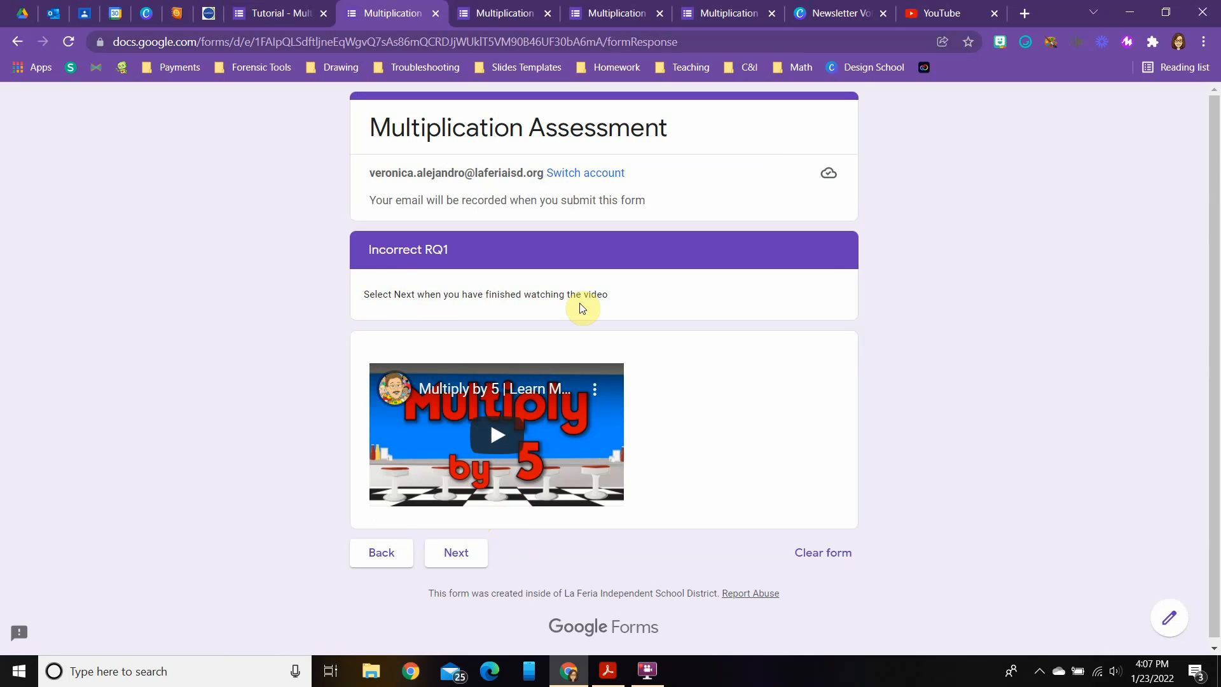
click(498, 435)
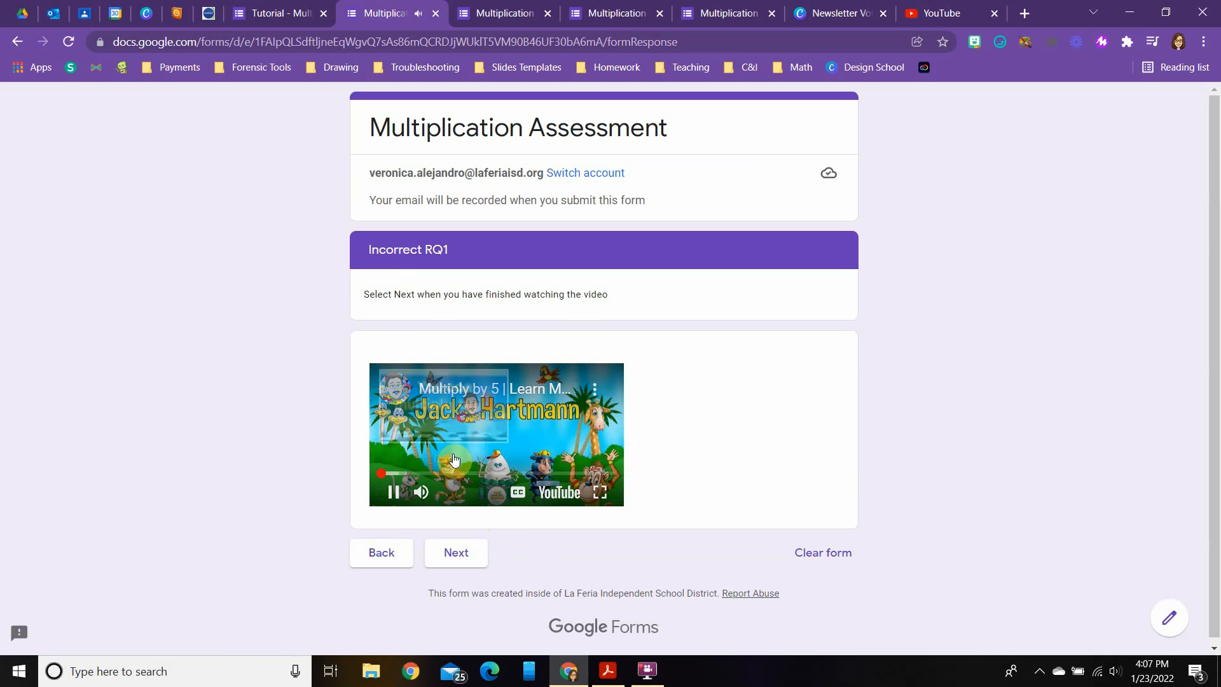
click(395, 491)
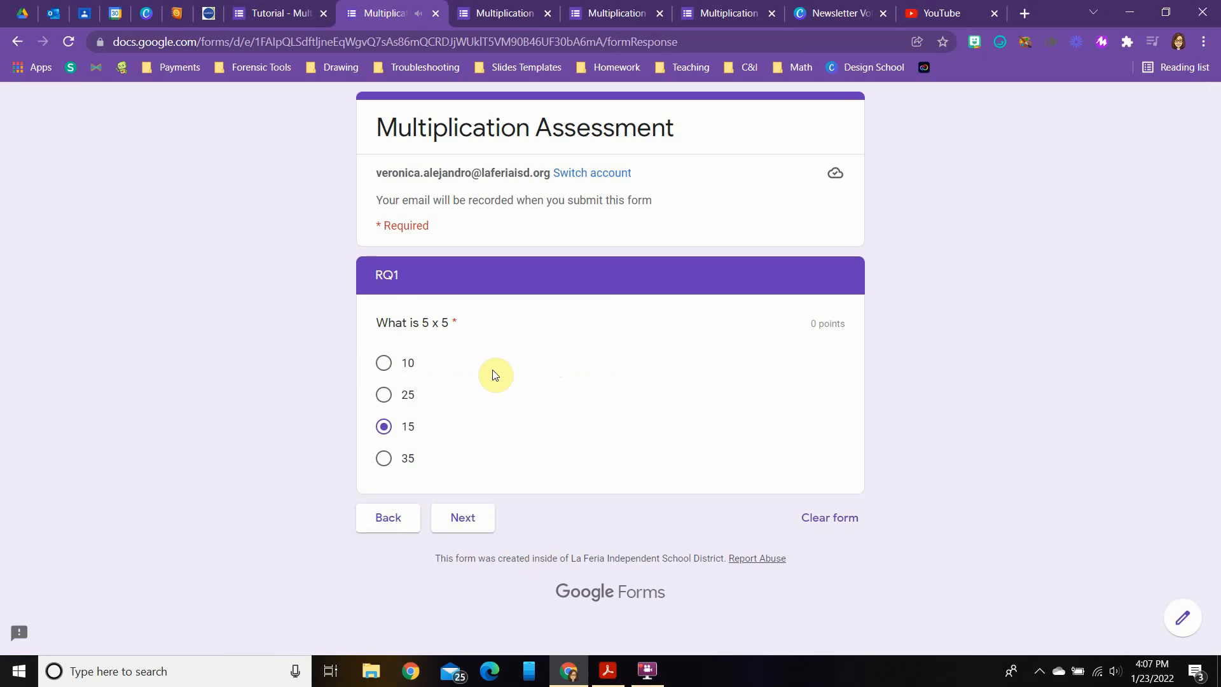
Change the 5 x 5 answer to 25, continue to the Assessment section and look over its two questions
click(387, 399)
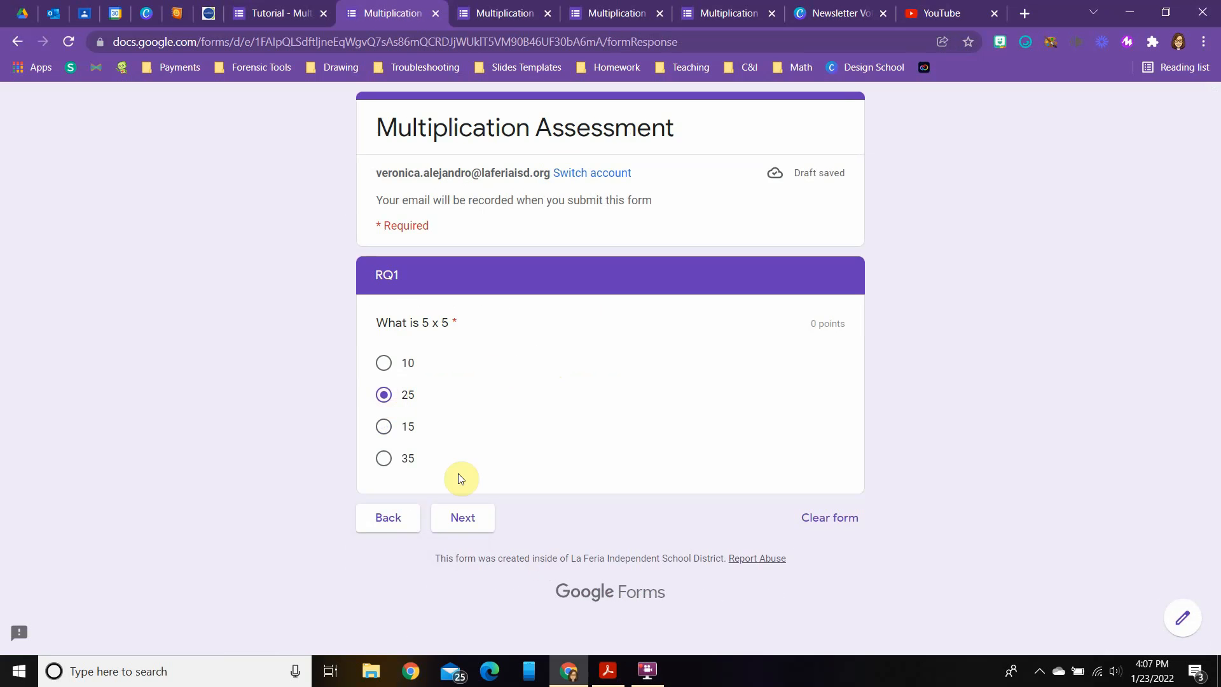
click(464, 515)
scroll(732, 386, down, 3)
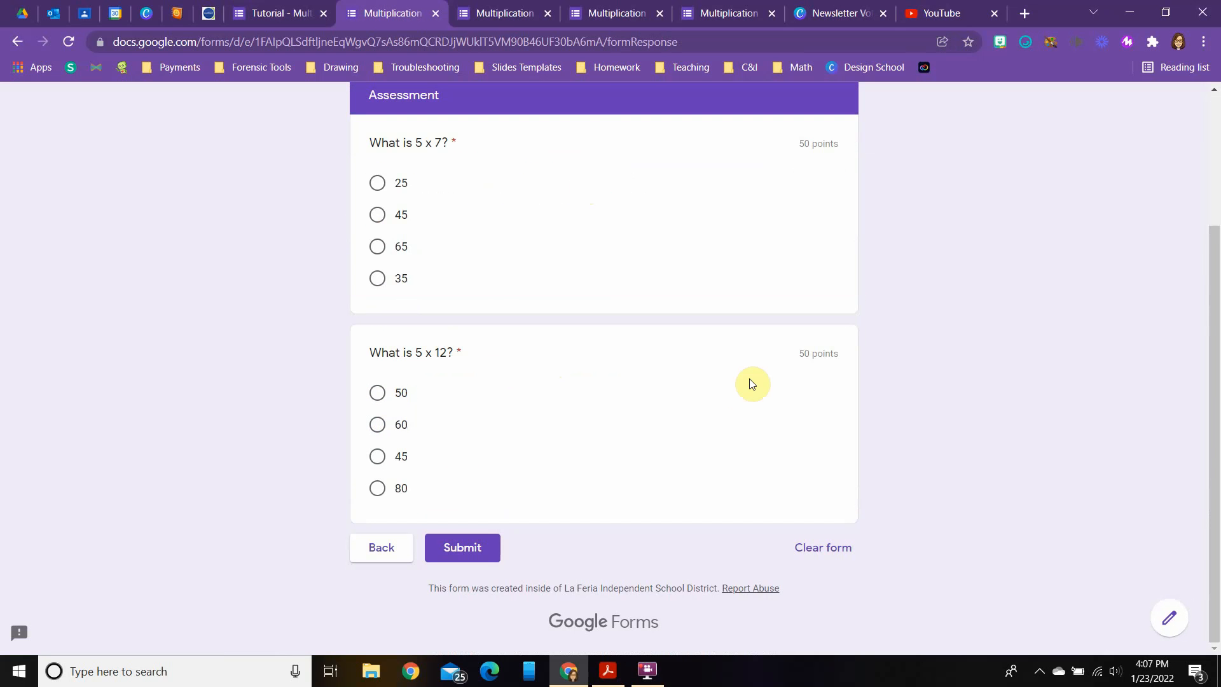
scroll(750, 383, up, 3)
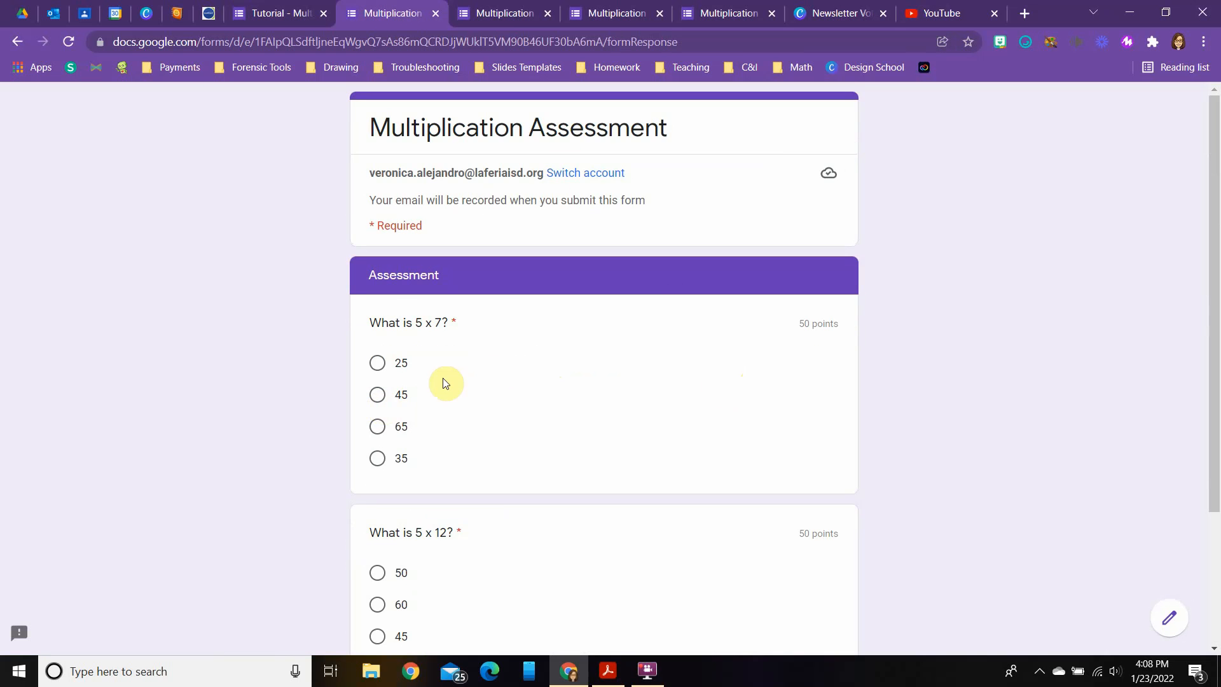
scroll(445, 382, down, 1)
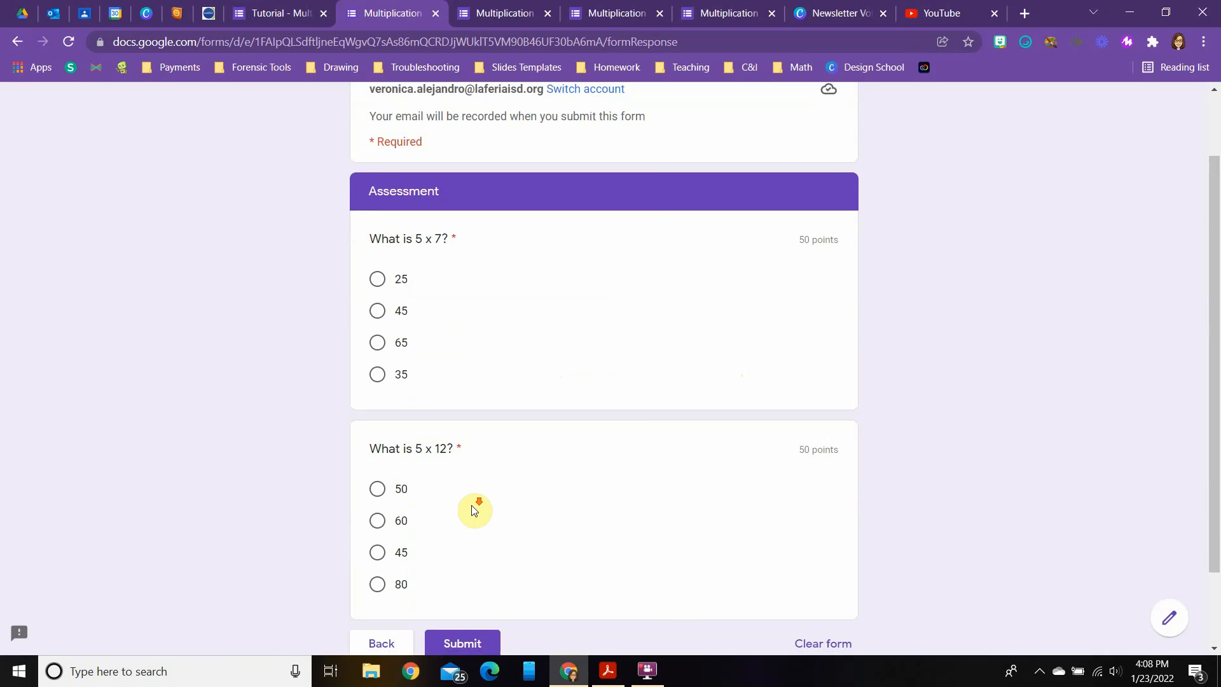
scroll(473, 509, down, 1)
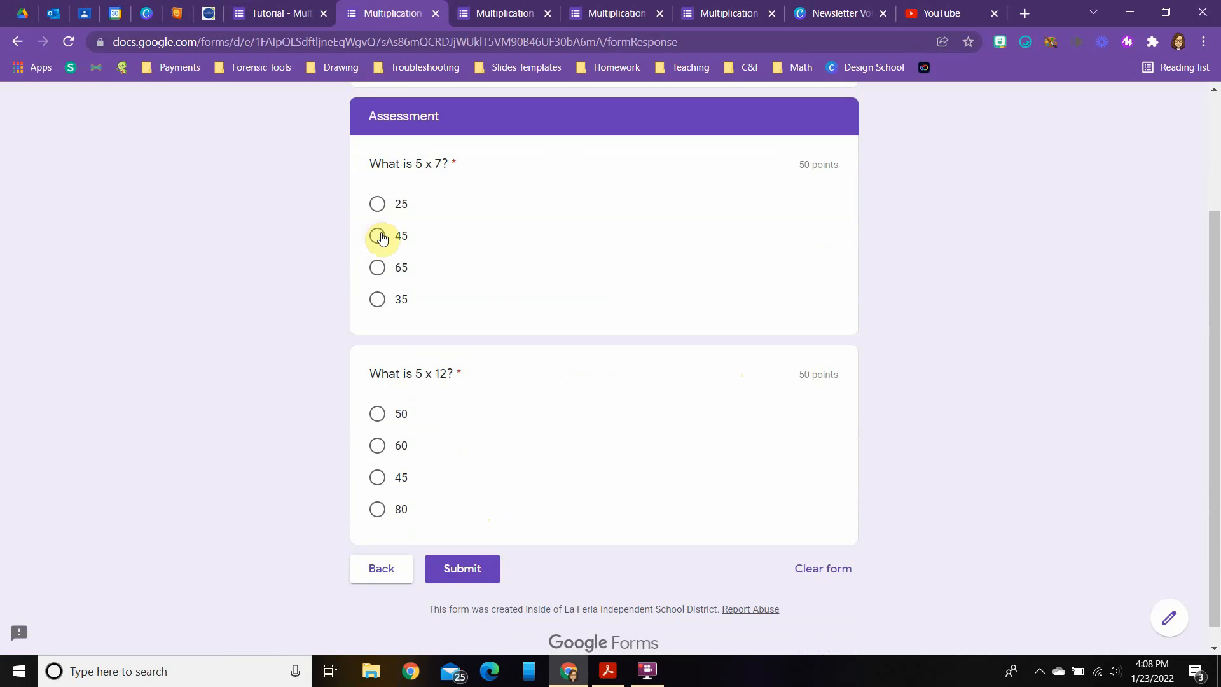
Answer 35 for 5 x 7 and 60 for 5 x 12, submit the response and view its score
click(376, 299)
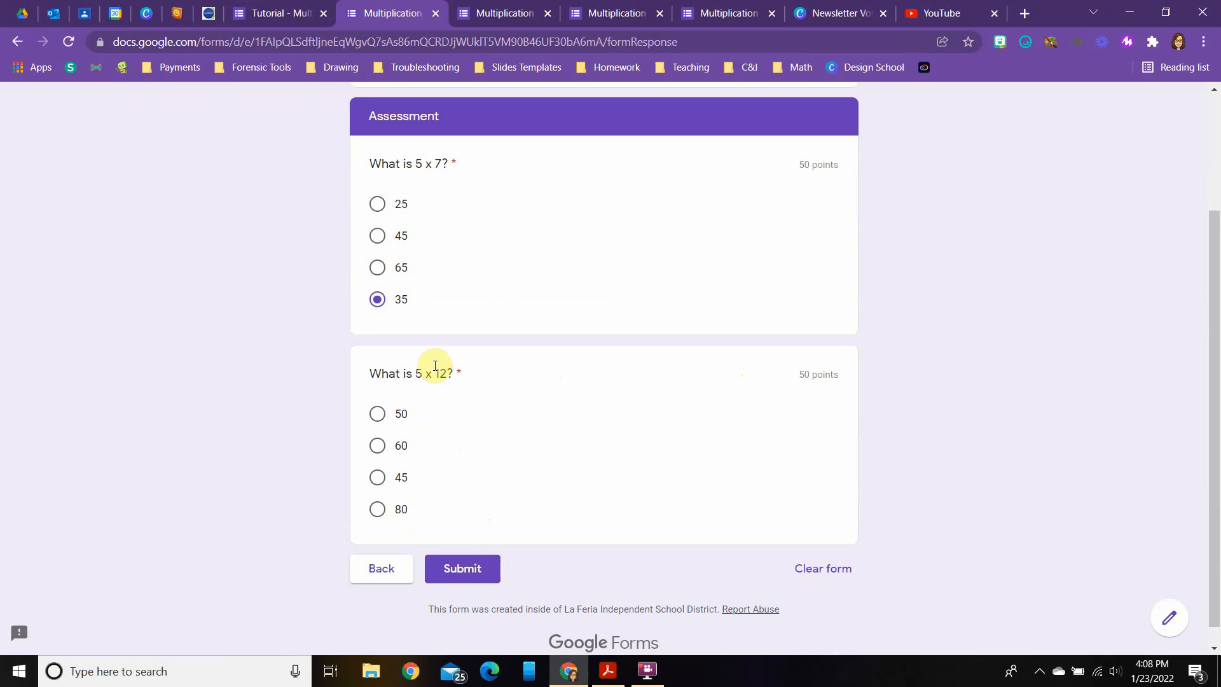
click(377, 445)
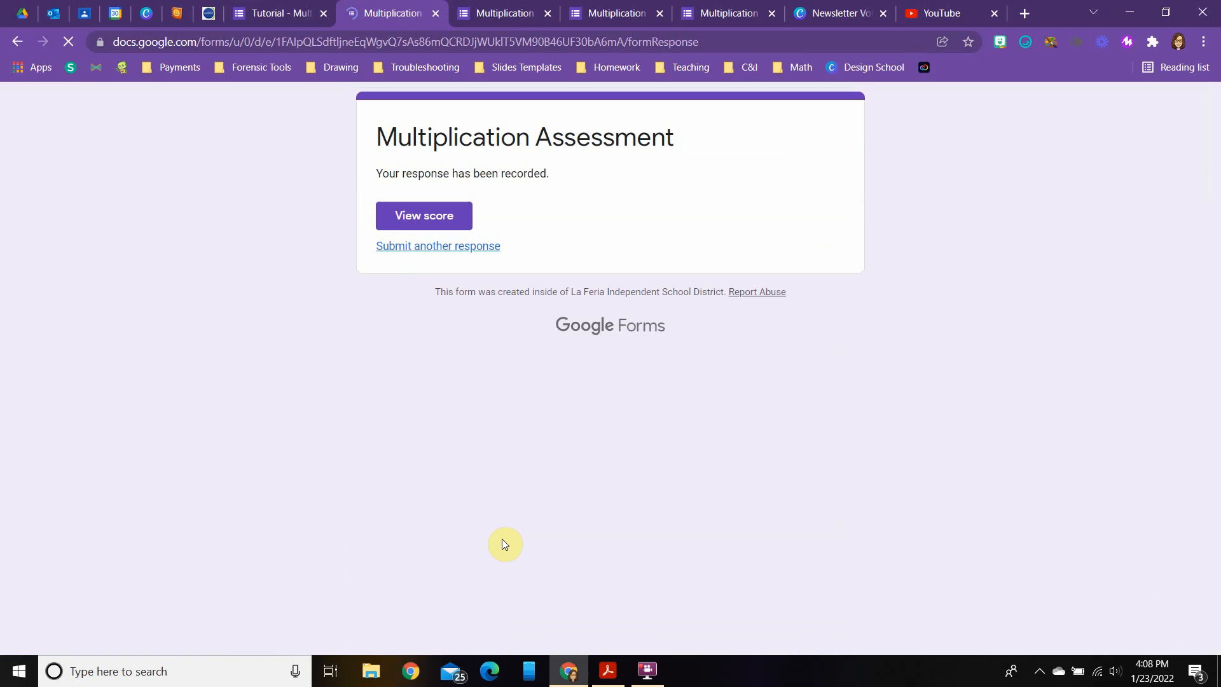
click(459, 216)
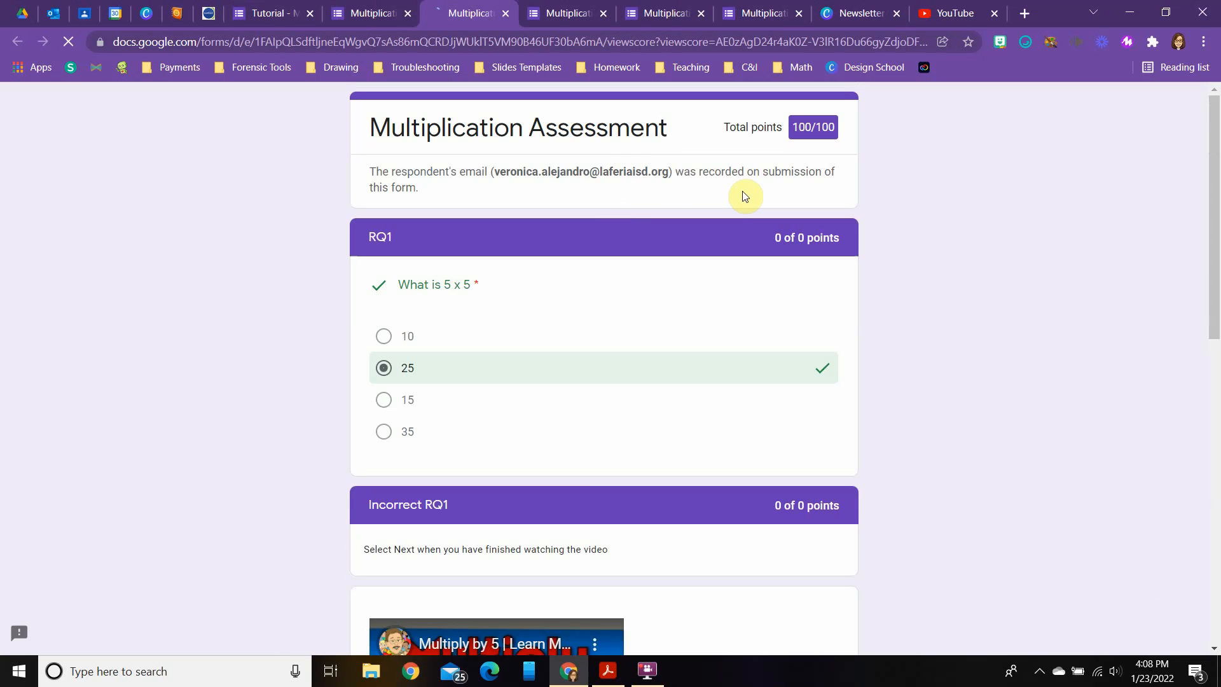